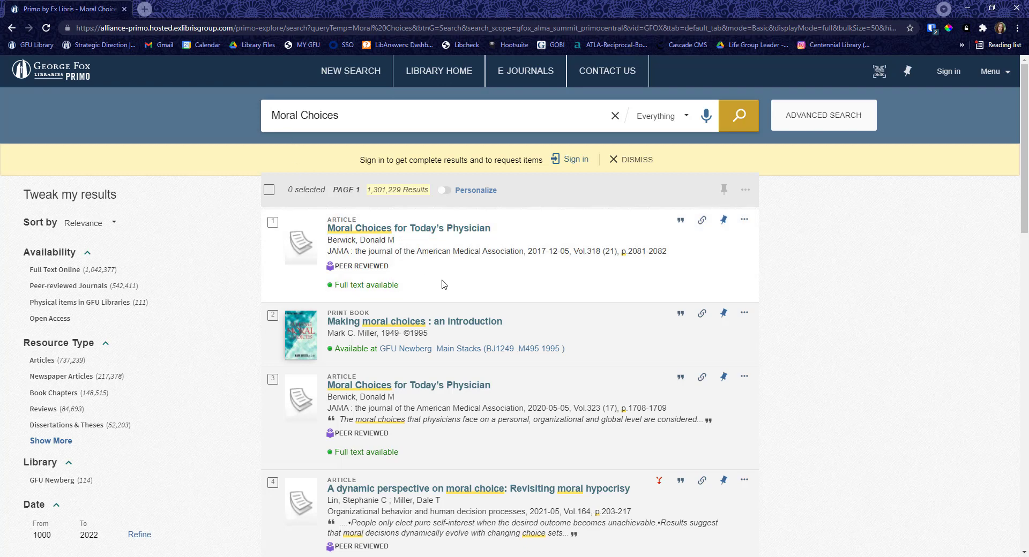
# Open the 2018 print book record for "Moral choices : an introduction to ethics" and display its citation and its permalink.
pyautogui.scroll(-4, 442, 284)
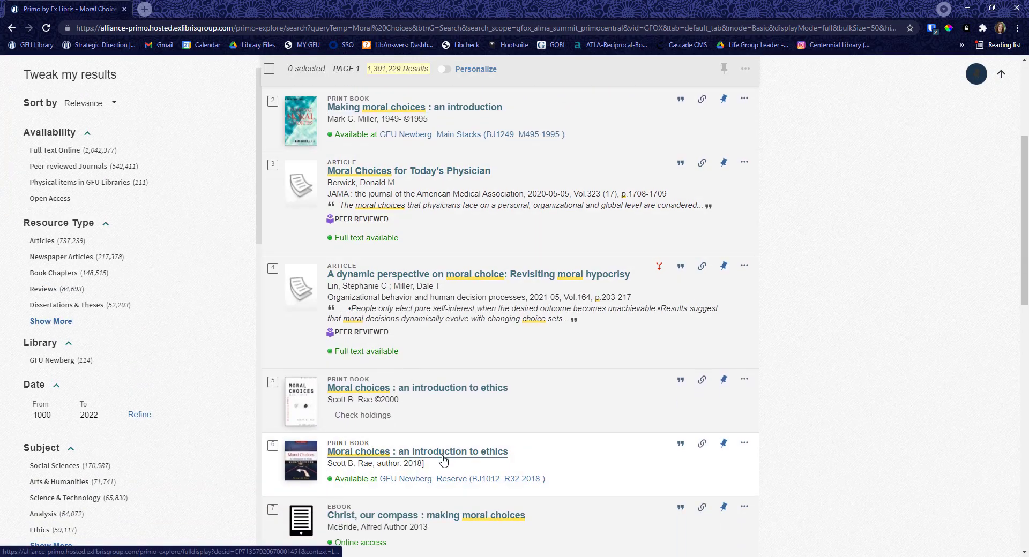
pyautogui.click(361, 457)
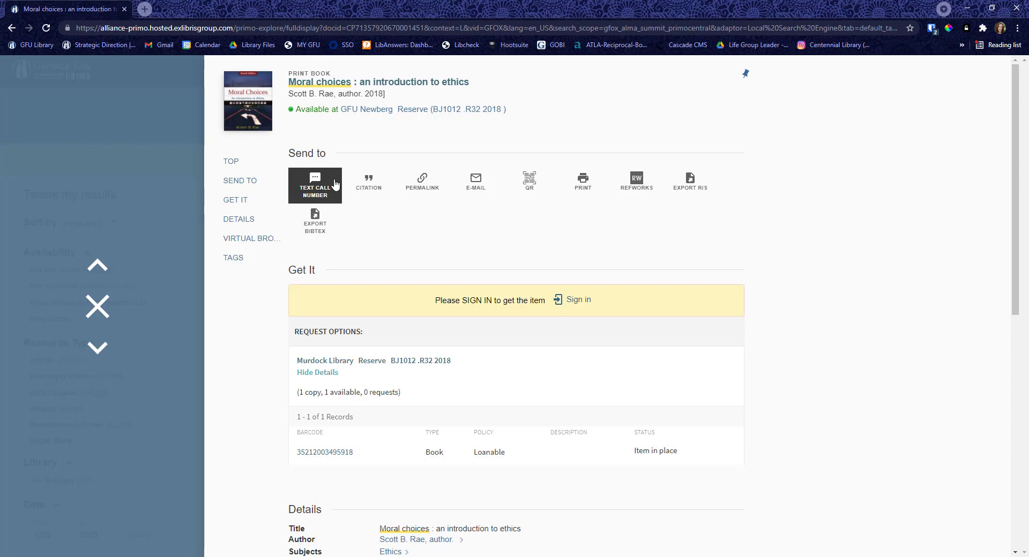
pyautogui.click(367, 183)
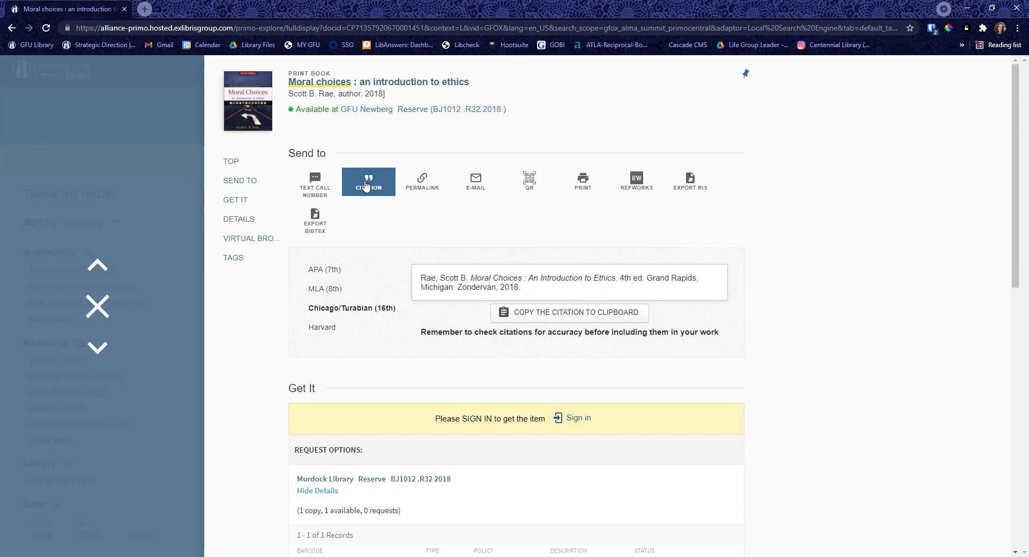
pyautogui.click(404, 185)
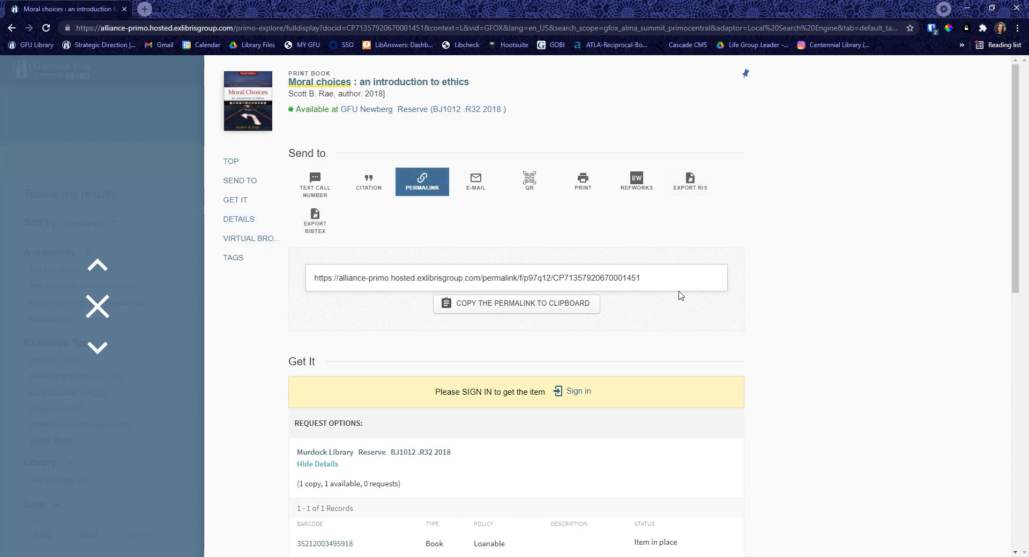
# Examine the Details section of the book record, from the title through the OCLC number.
pyautogui.scroll(-4, 834, 287)
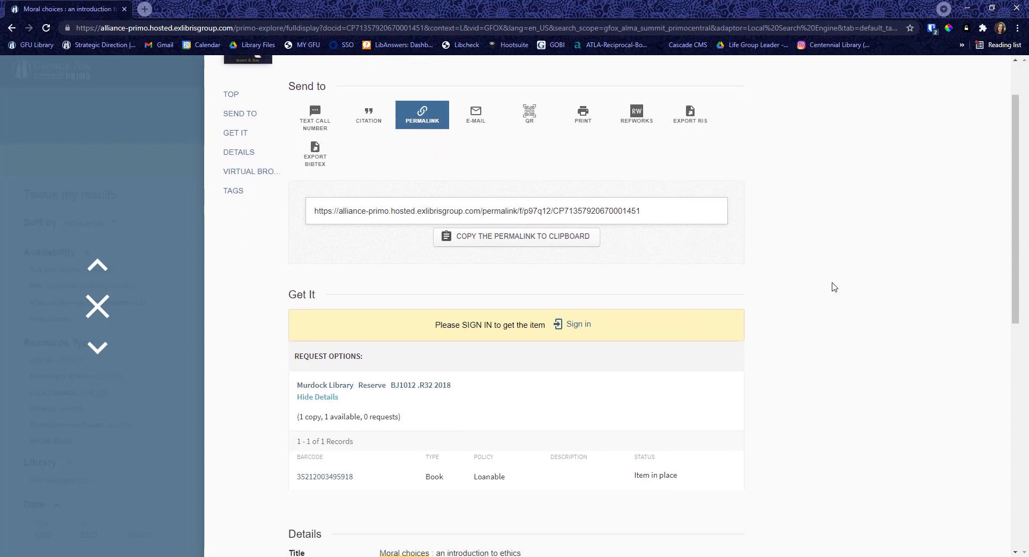
pyautogui.scroll(-5, 834, 287)
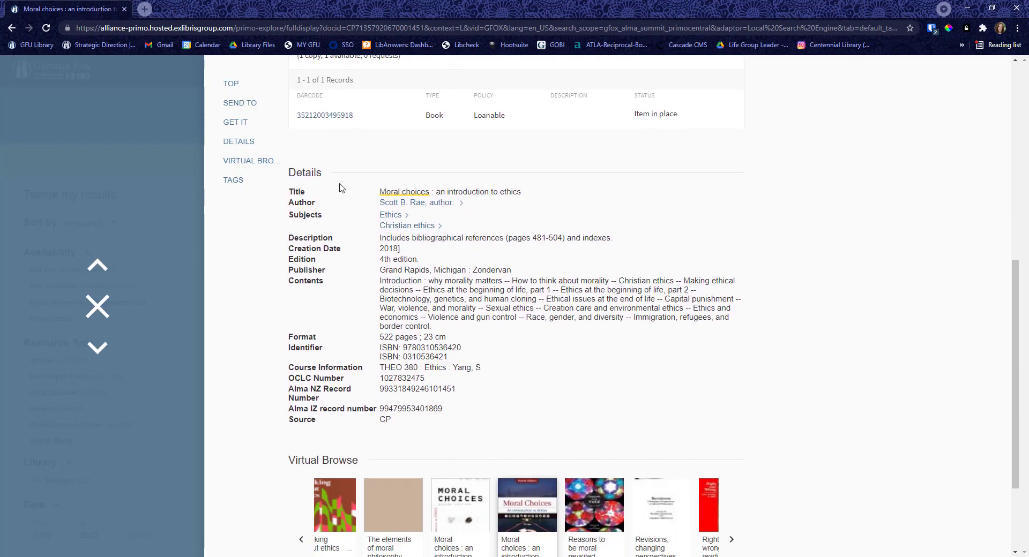
pyautogui.tripleClick(290, 179)
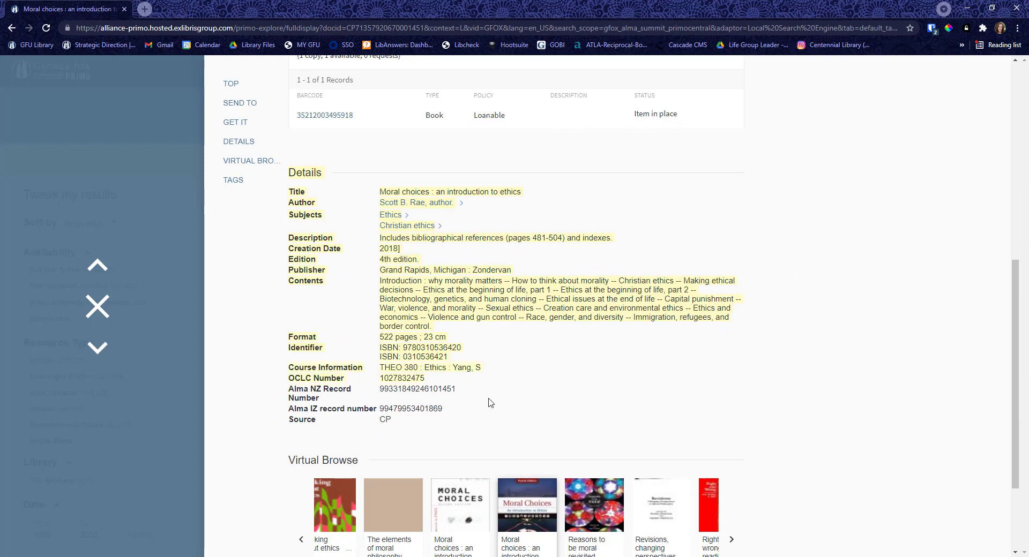
pyautogui.click(567, 371)
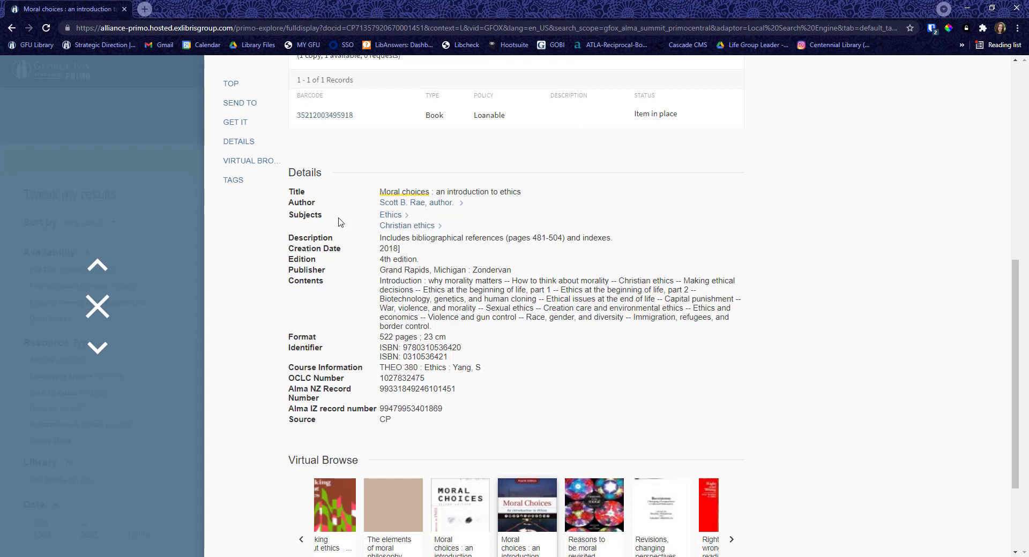
# Open the record's Ethics subject link in a new tab, view that subject search, and return to the book record.
pyautogui.rightClick(389, 217)
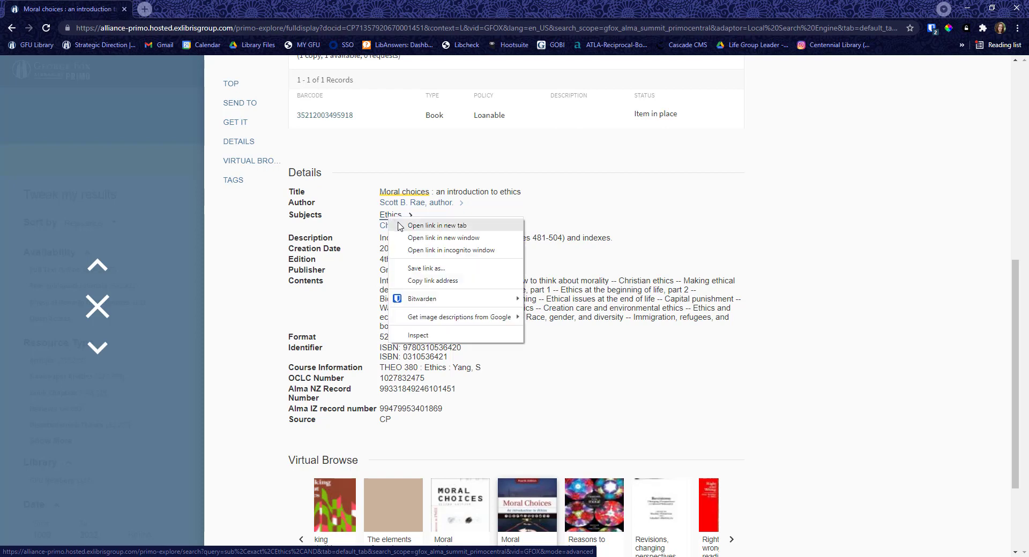
pyautogui.click(424, 225)
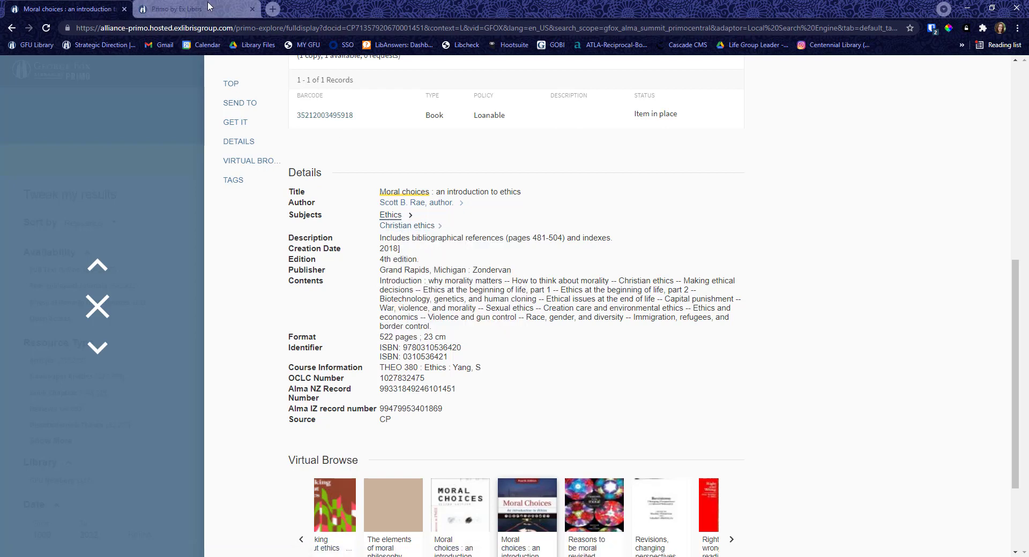
pyautogui.click(204, 12)
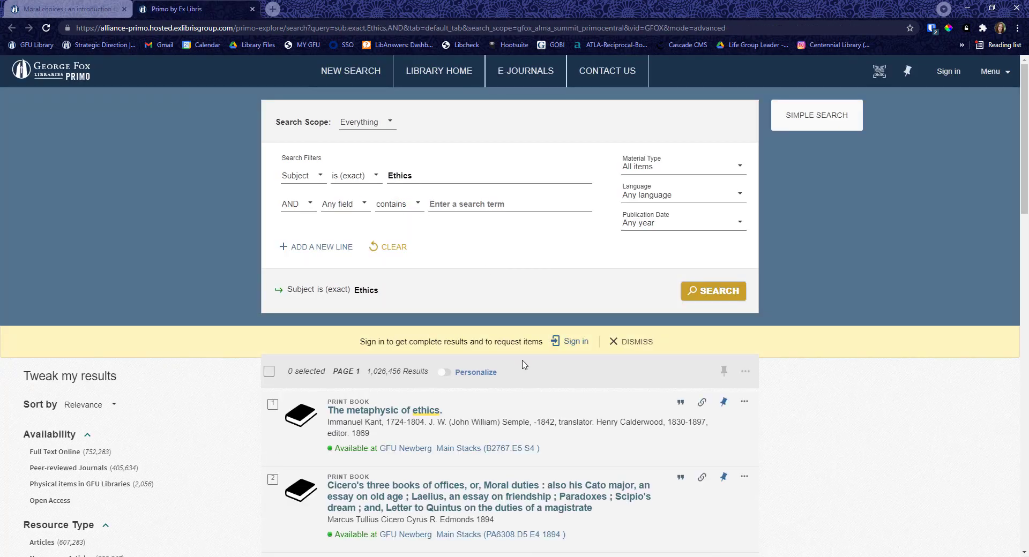
pyautogui.click(118, 16)
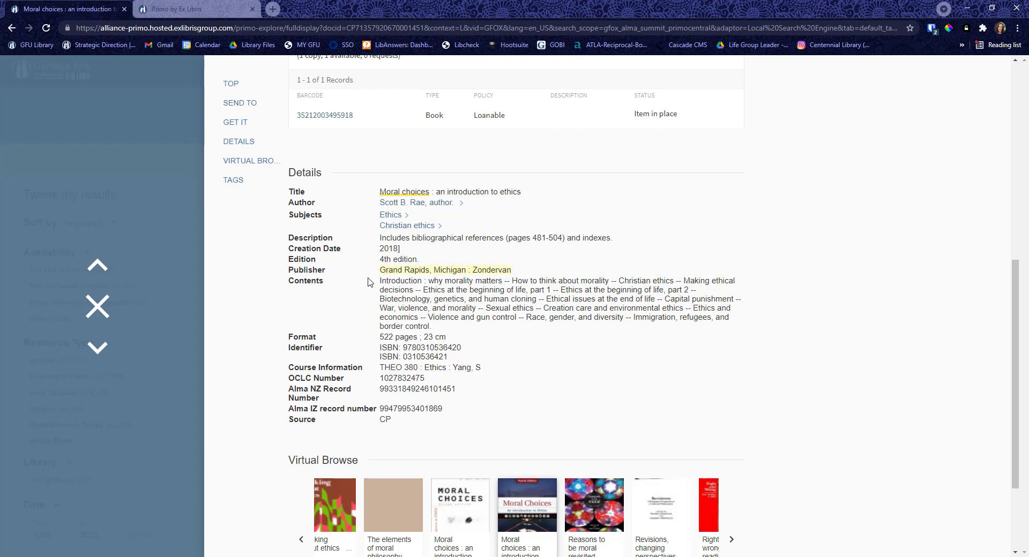
# Review the record's contents and ISBN, and copy the chapter title "Violence and gun control" from the contents.
pyautogui.moveTo(380, 281); pyautogui.dragTo(468, 334)
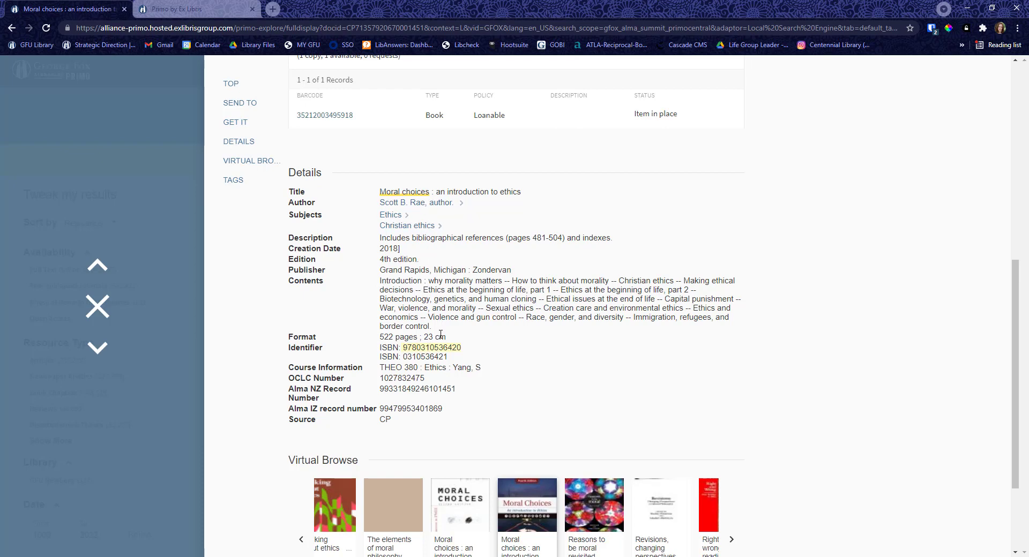
pyautogui.scroll(1, 441, 335)
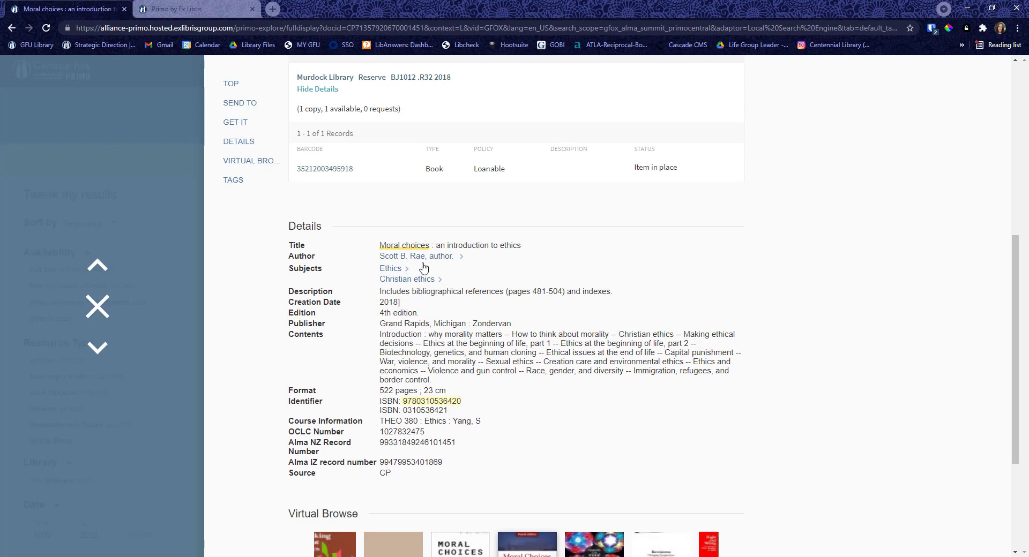
pyautogui.moveTo(428, 371); pyautogui.dragTo(518, 374)
pyautogui.hotkey('ctrl', 'c')
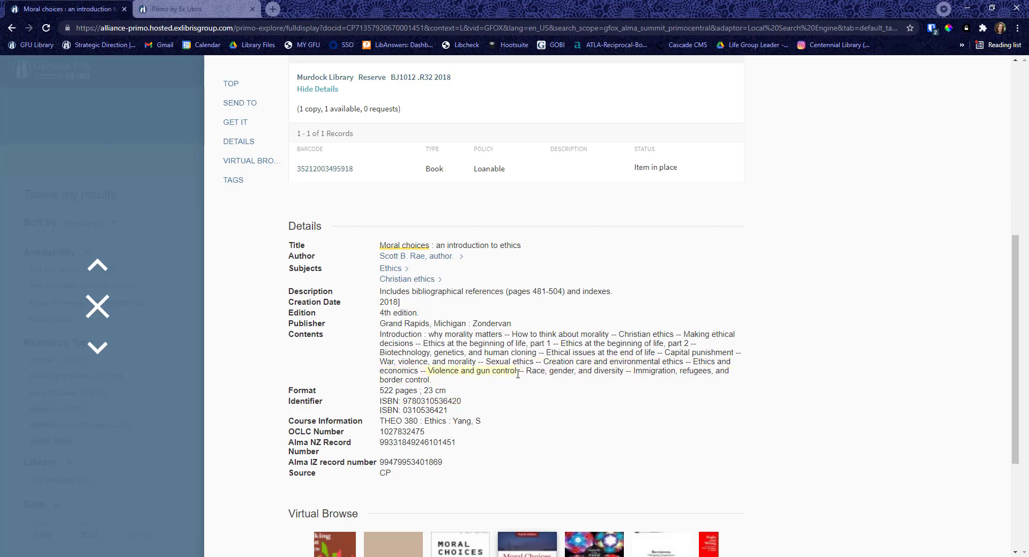
# Close the book record, search the catalog for the copied phrase "Violence and gun control", and look through the results.
pyautogui.click(97, 306)
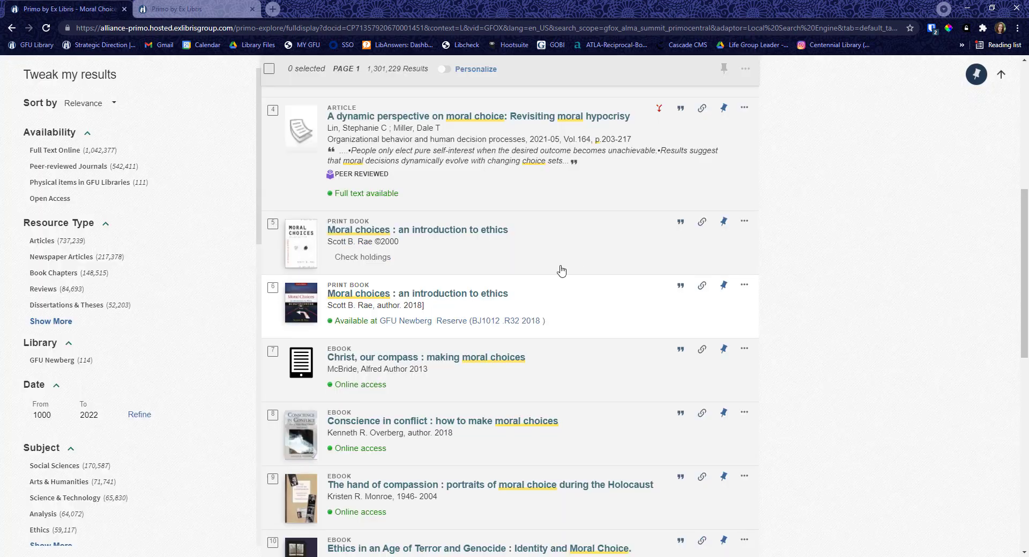
pyautogui.click(402, 115)
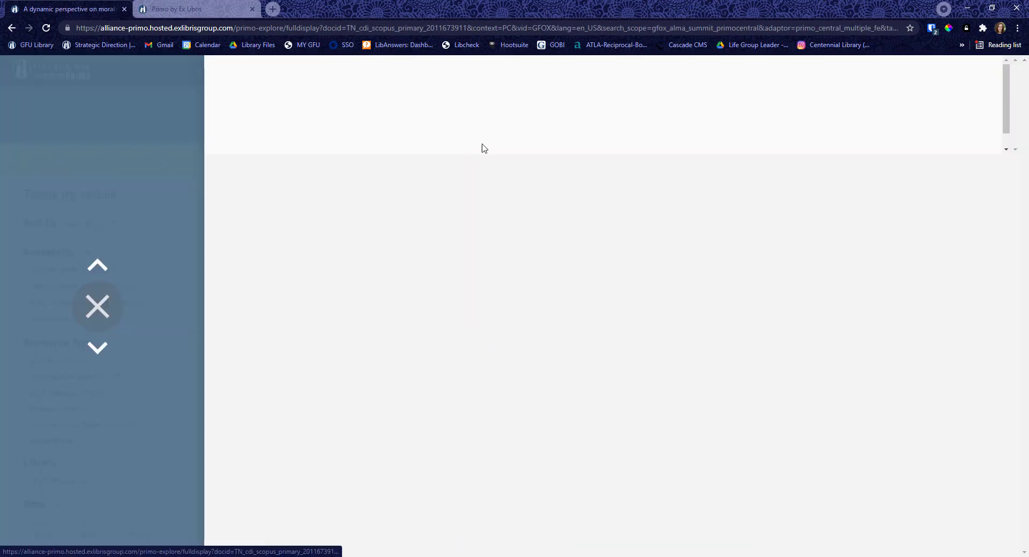
pyautogui.click(97, 307)
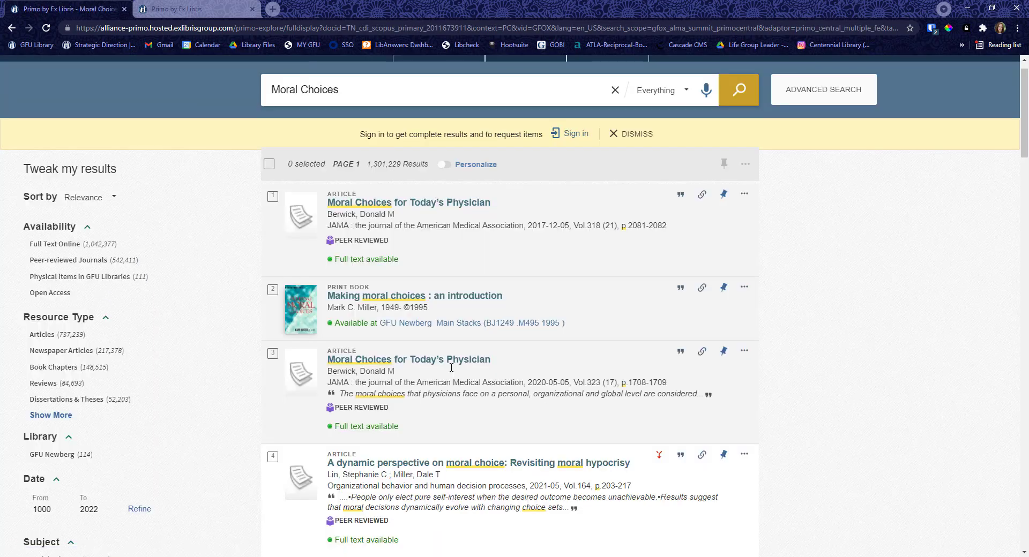
pyautogui.click(372, 118)
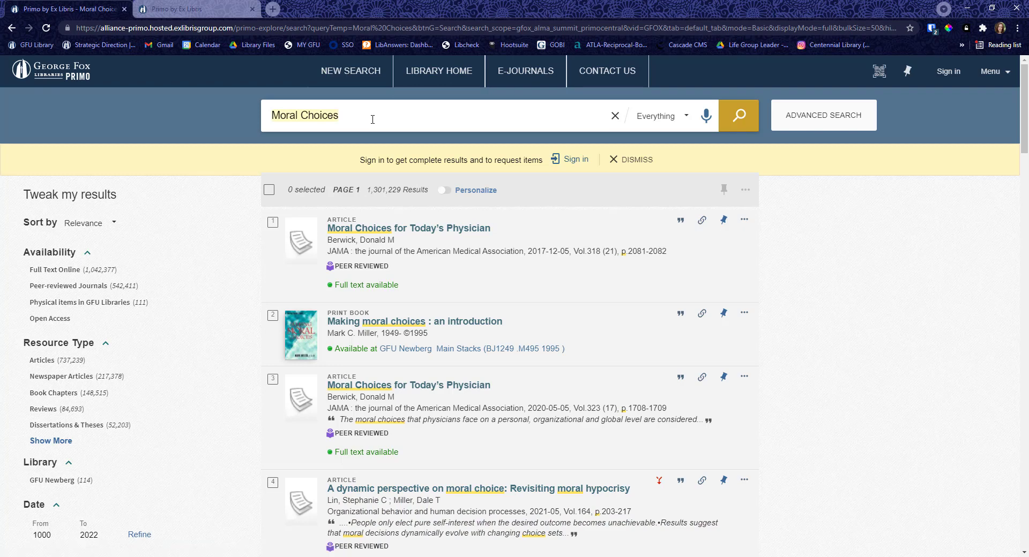
pyautogui.hotkey('ctrl', 'v')
pyautogui.press('Return')
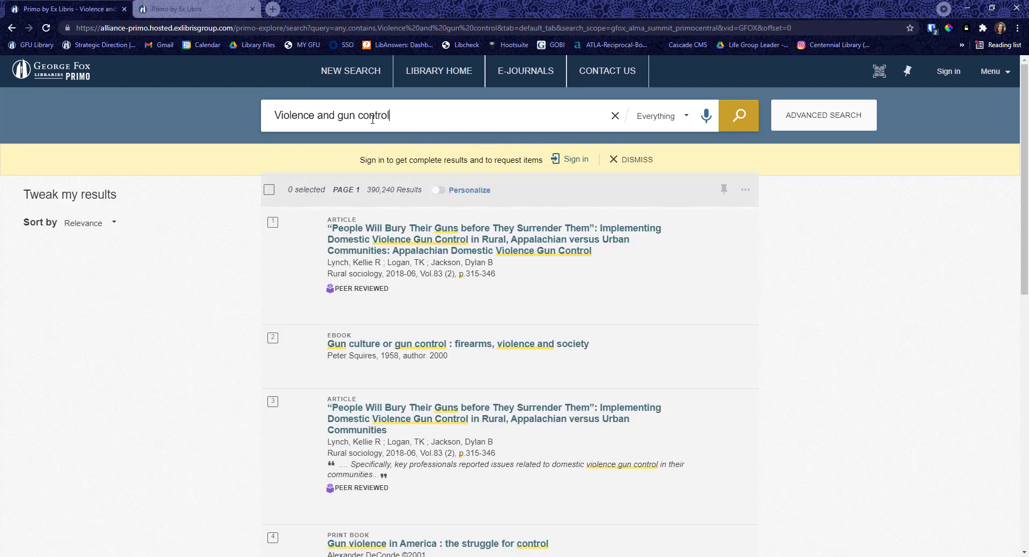
pyautogui.scroll(-5, 517, 257)
pyautogui.scroll(-5, 623, 292)
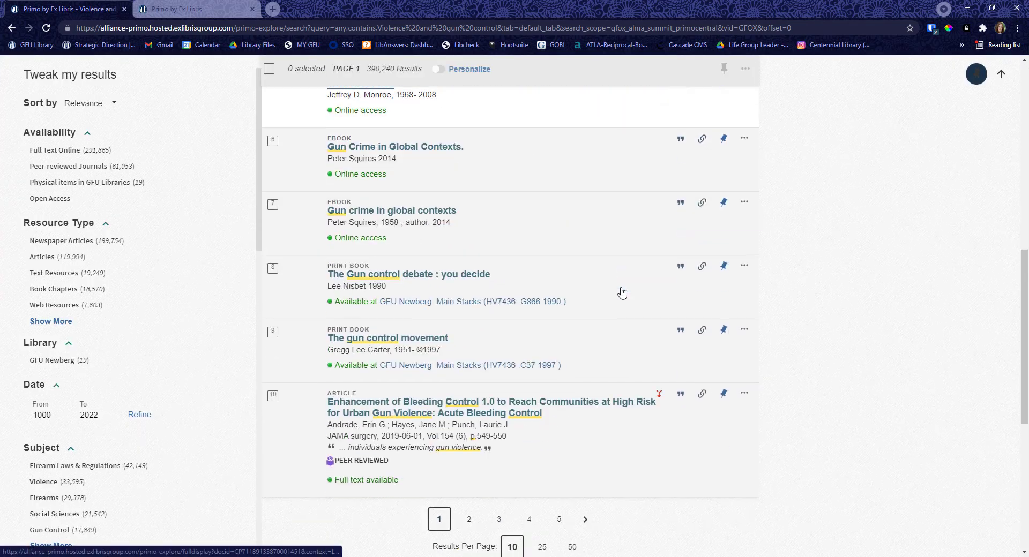
pyautogui.scroll(10, 623, 292)
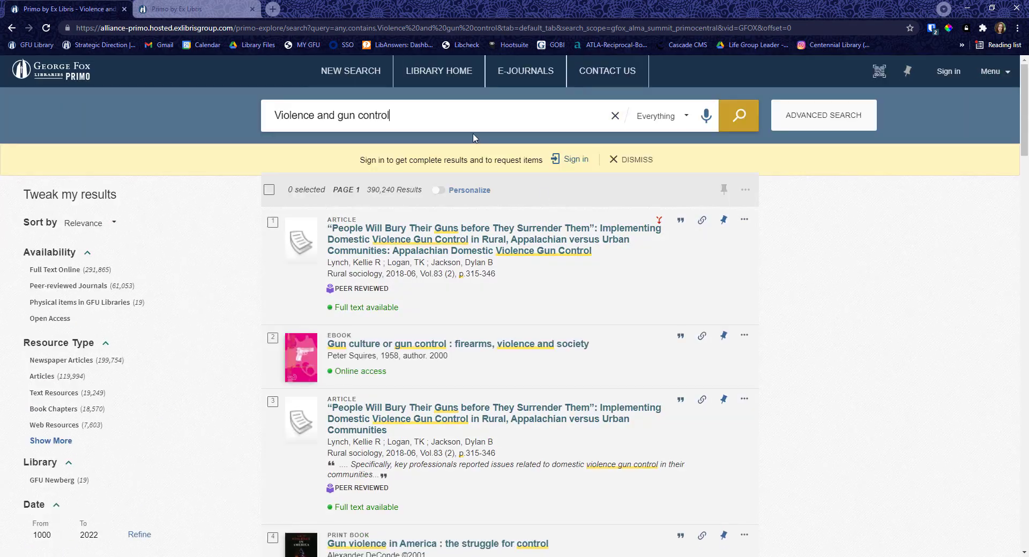
# Refine the search to "( Violence and gun control) AND (moral Choices)" and run it.
pyautogui.write(')')
pyautogui.press('Home')
pyautogui.write('(')
pyautogui.press('End')
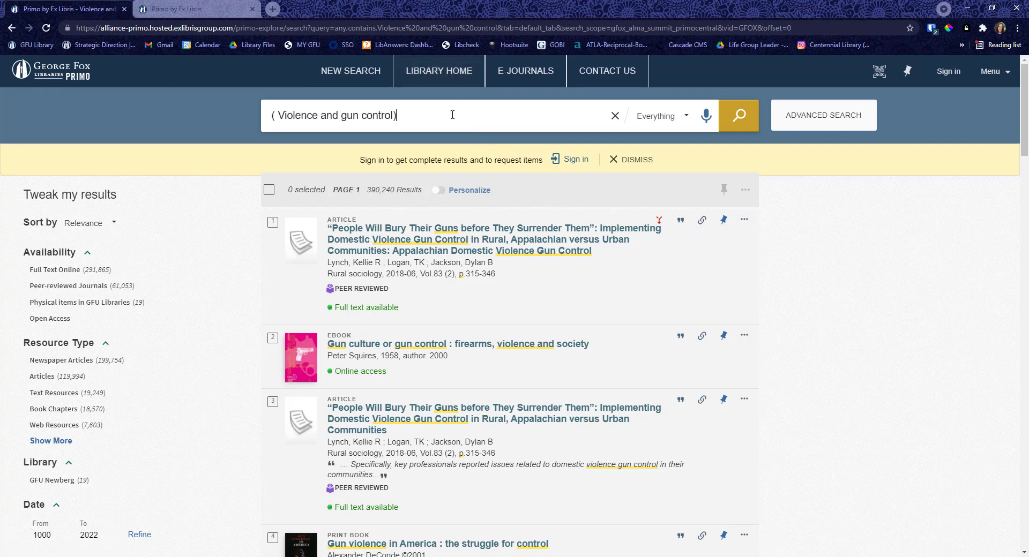
pyautogui.write('AND (moral Choices)')
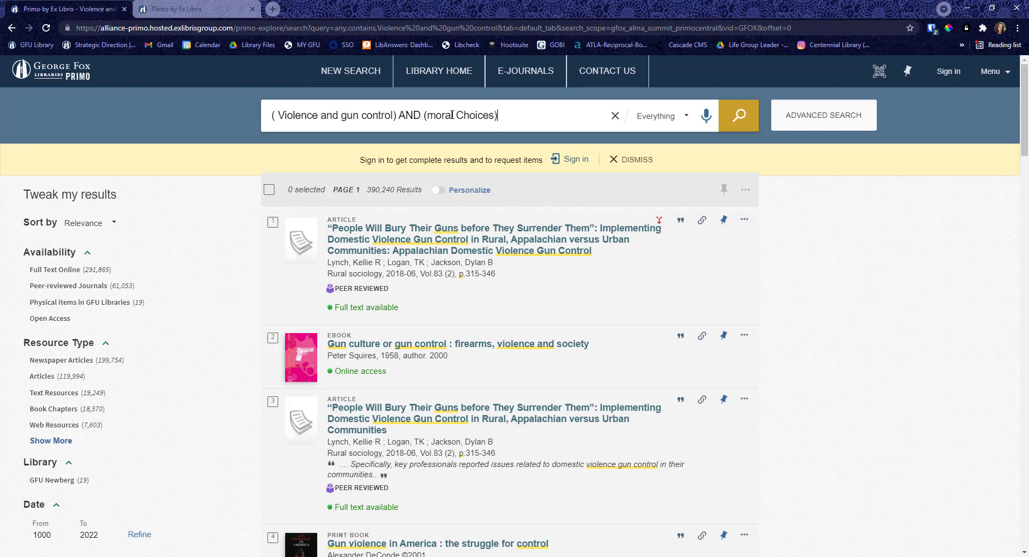
pyautogui.press('Return')
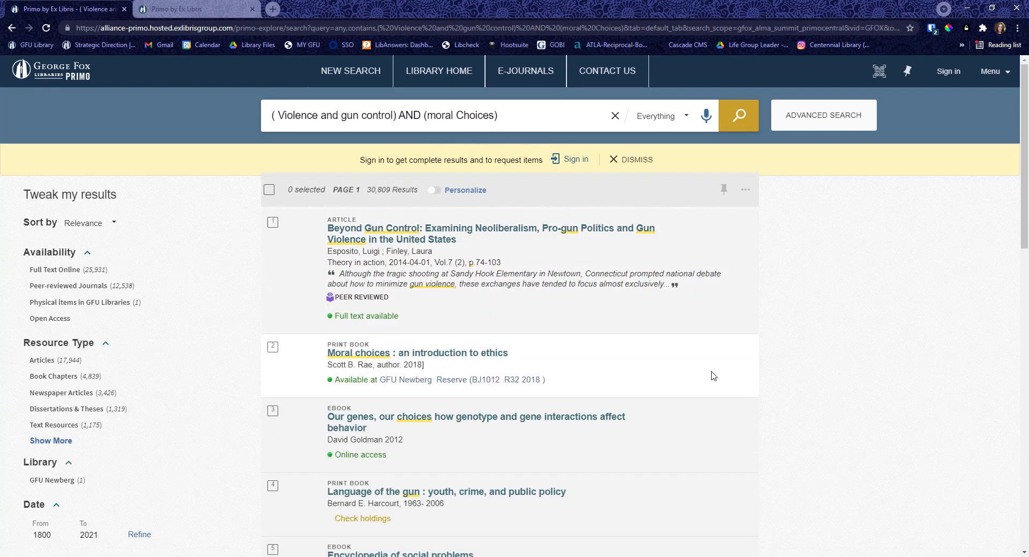
# Open the 2018 "Moral choices : an introduction to ethics" record from the results, check its details for the search terms, and close it.
pyautogui.click(488, 363)
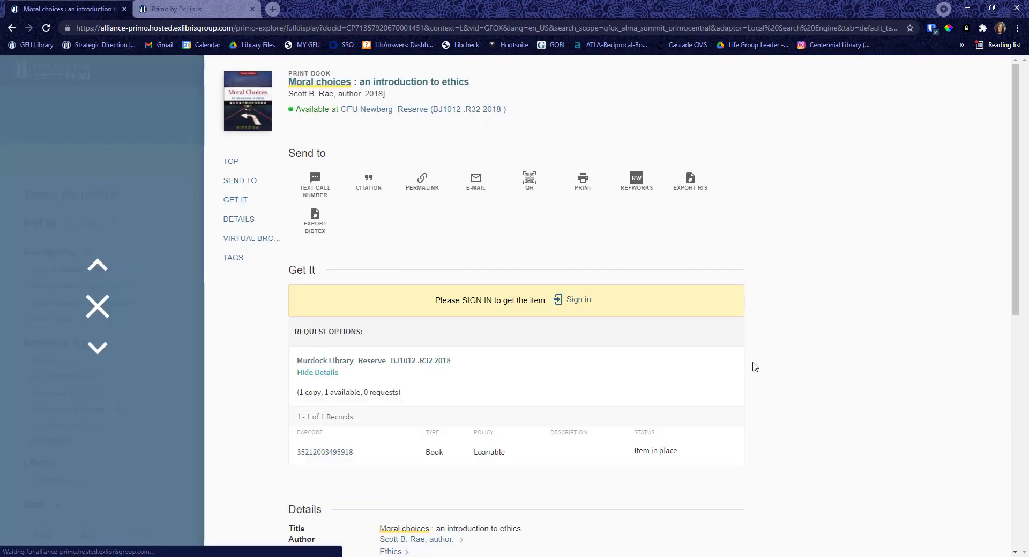
pyautogui.scroll(-6, 753, 366)
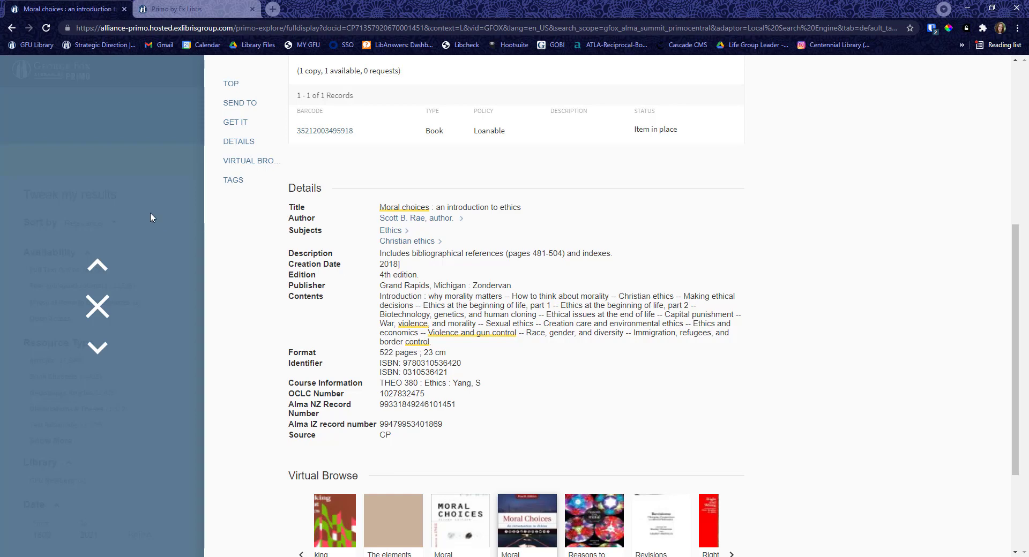
pyautogui.click(97, 306)
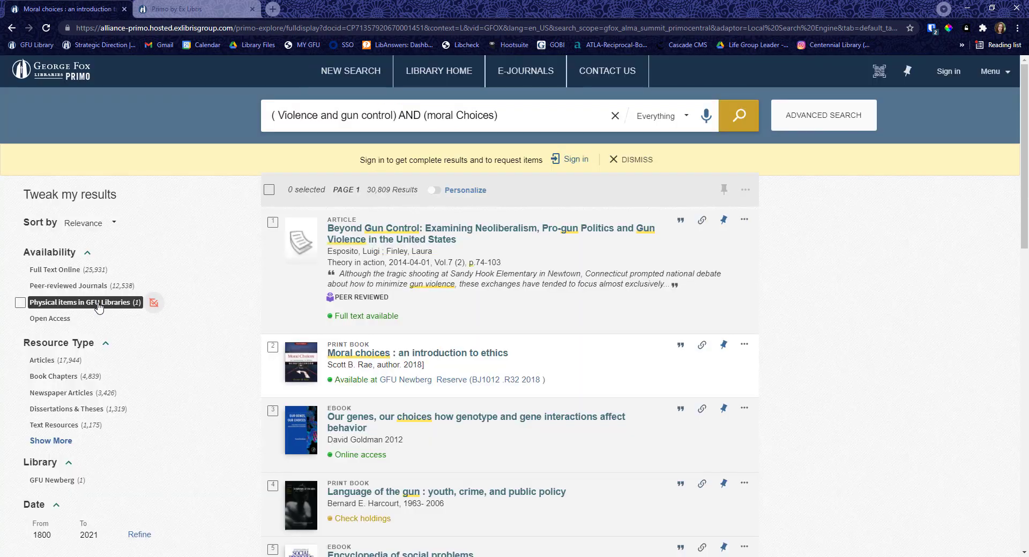
# Return to the library home page and search all material types for "Moral choices an introduction to ethics", without the colon.
pyautogui.click(439, 71)
pyautogui.click(464, 211)
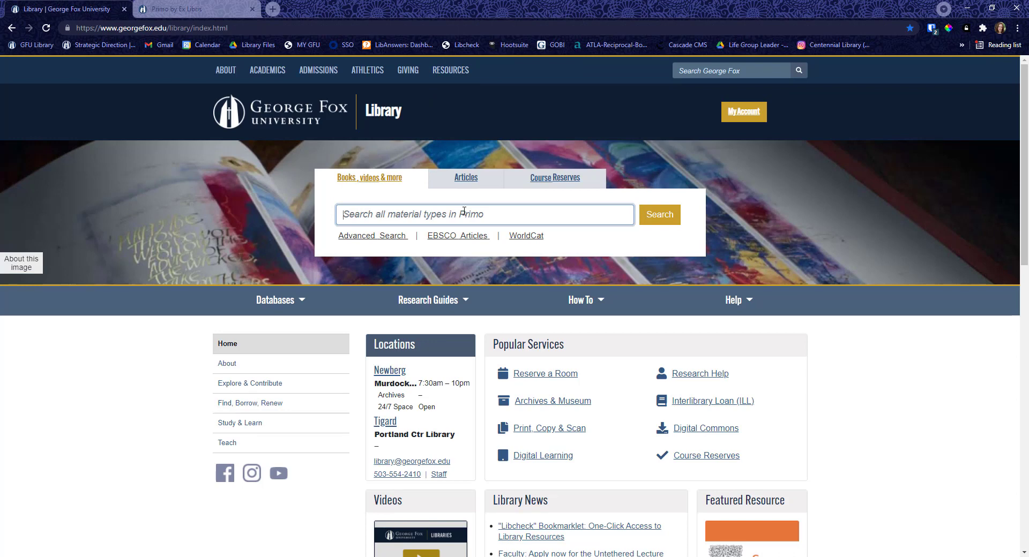
pyautogui.write('Moral choices : an introduction to ethics')
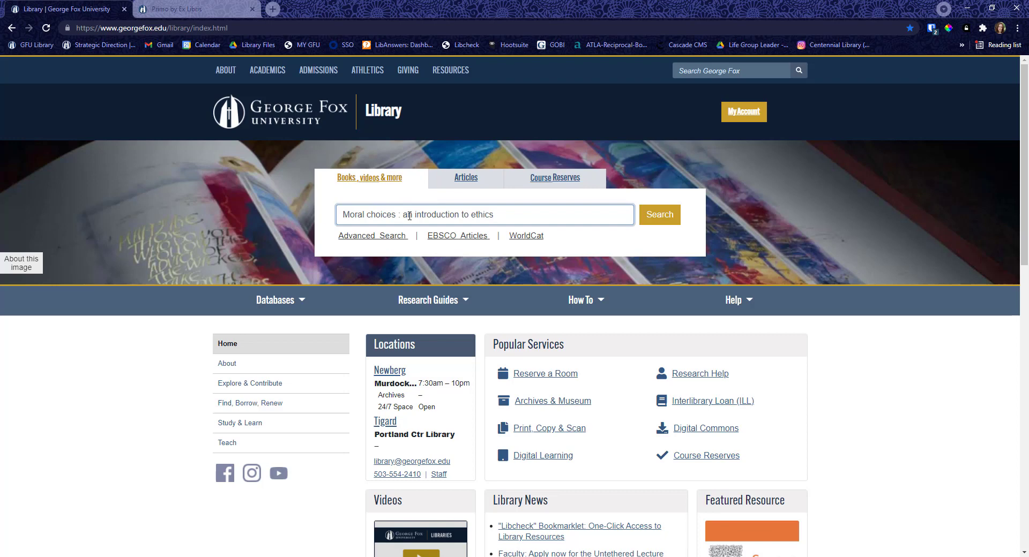
pyautogui.press('BackSpace')
pyautogui.click(673, 220)
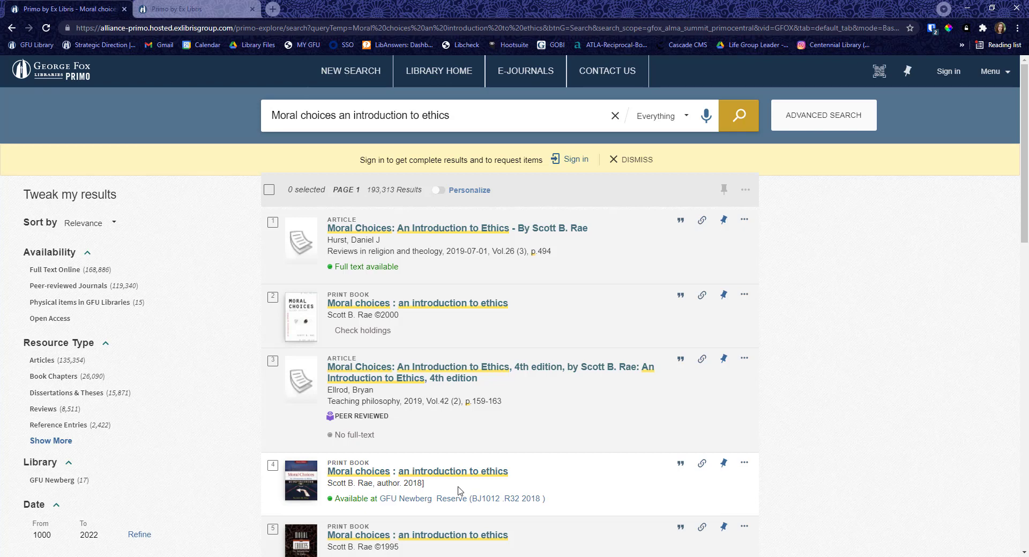
# Open Advanced Search from the library home page and enter "Moral choices an introduction to ethics" as the first search term, without the colon.
pyautogui.click(427, 86)
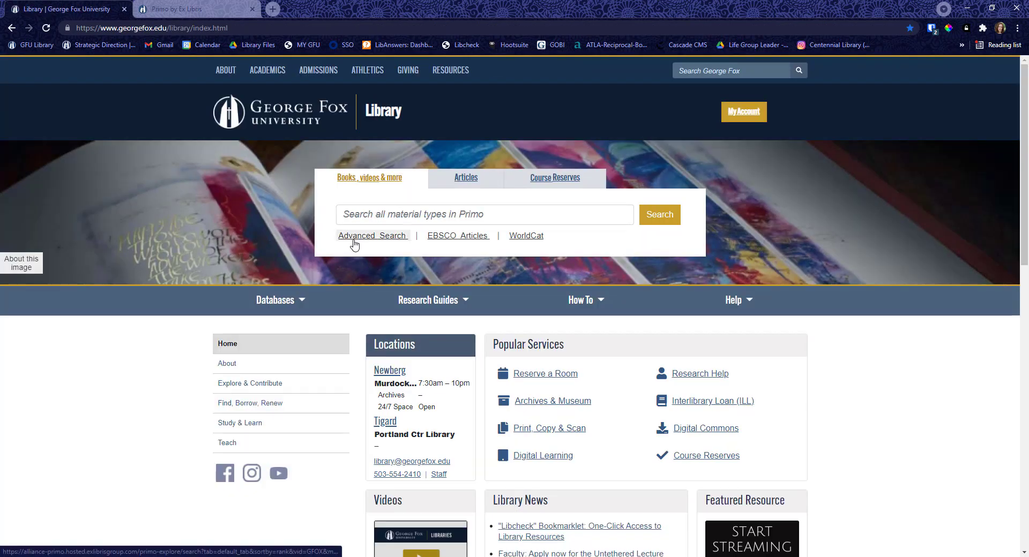
pyautogui.click(354, 236)
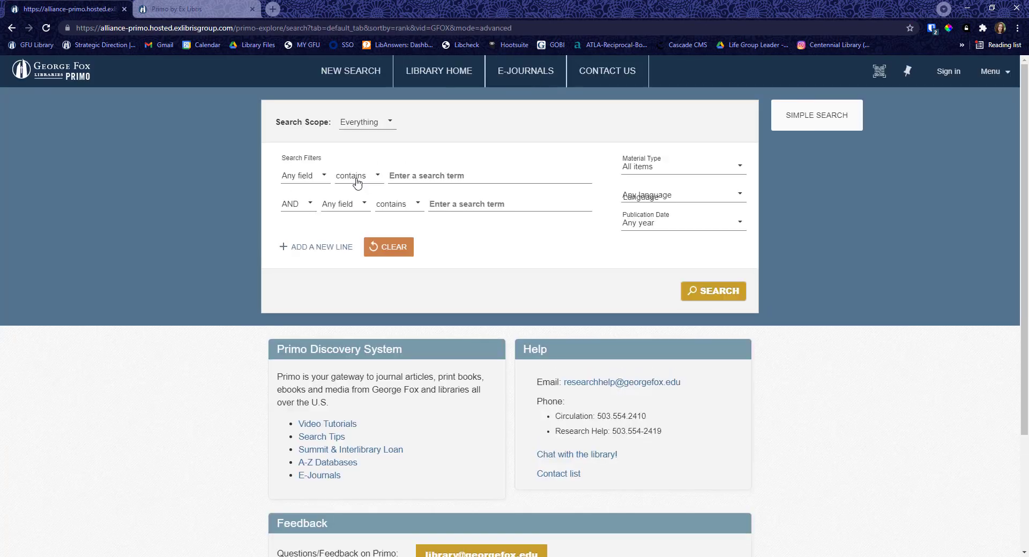
pyautogui.click(421, 177)
pyautogui.write('Moral choices : an introduction to ethics')
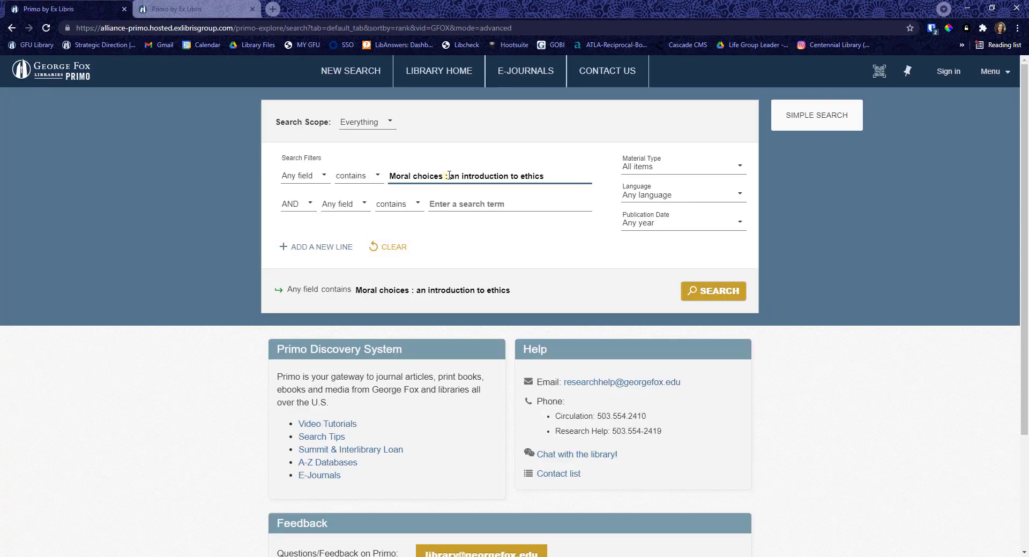
pyautogui.press('BackSpace')
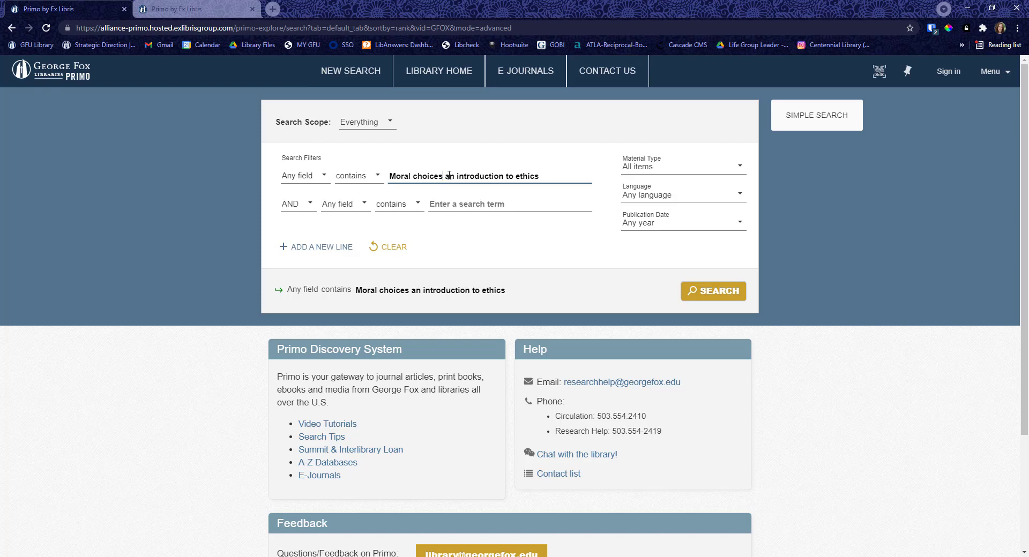
# Limit the advanced search to Print Books, run it, and look over the results.
pyautogui.click(689, 164)
pyautogui.click(685, 190)
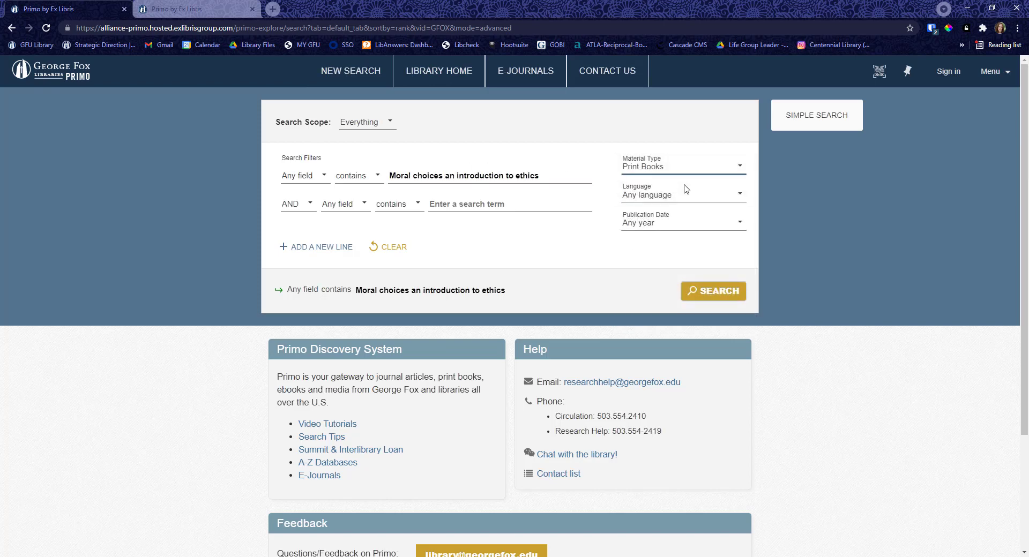
pyautogui.click(721, 301)
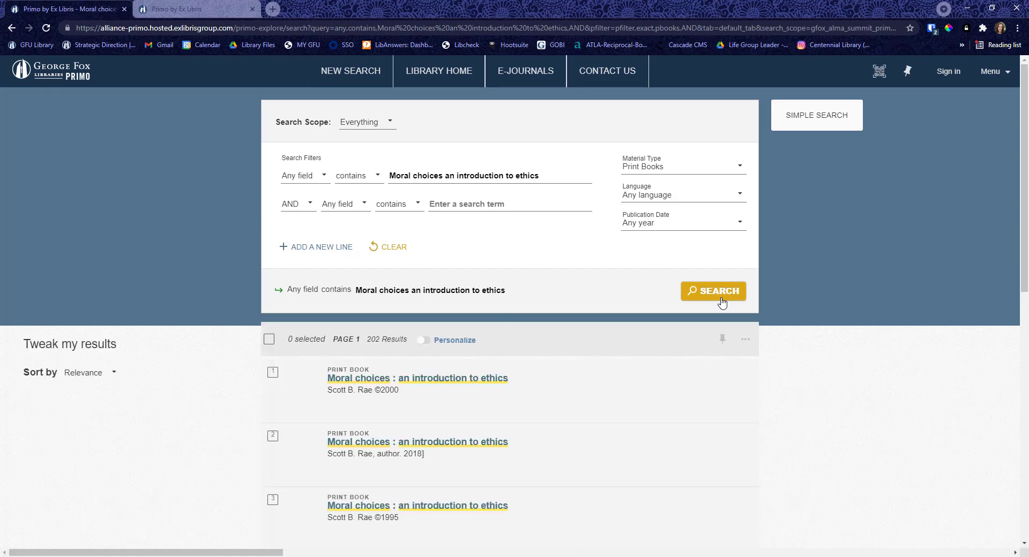
pyautogui.scroll(-2, 722, 303)
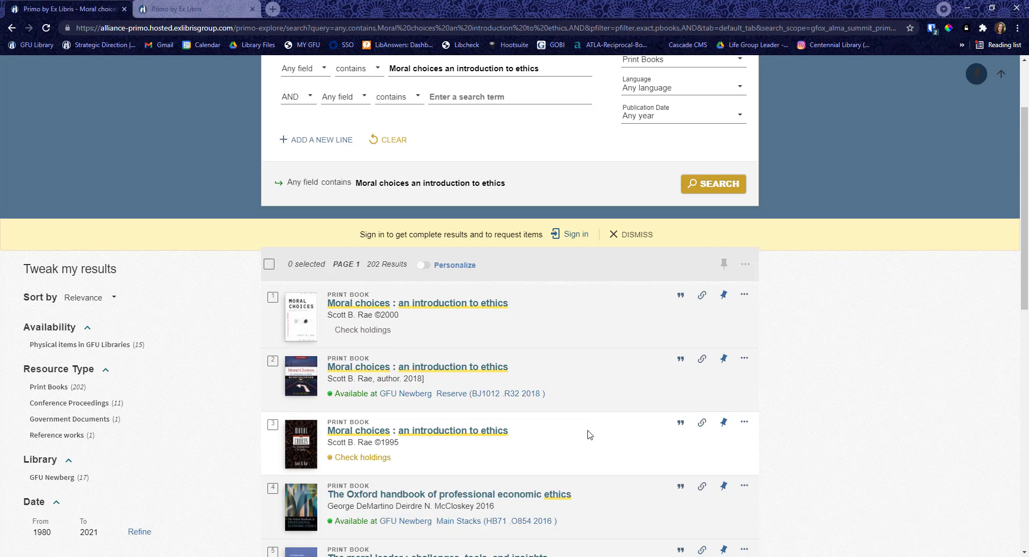
pyautogui.scroll(2, 590, 435)
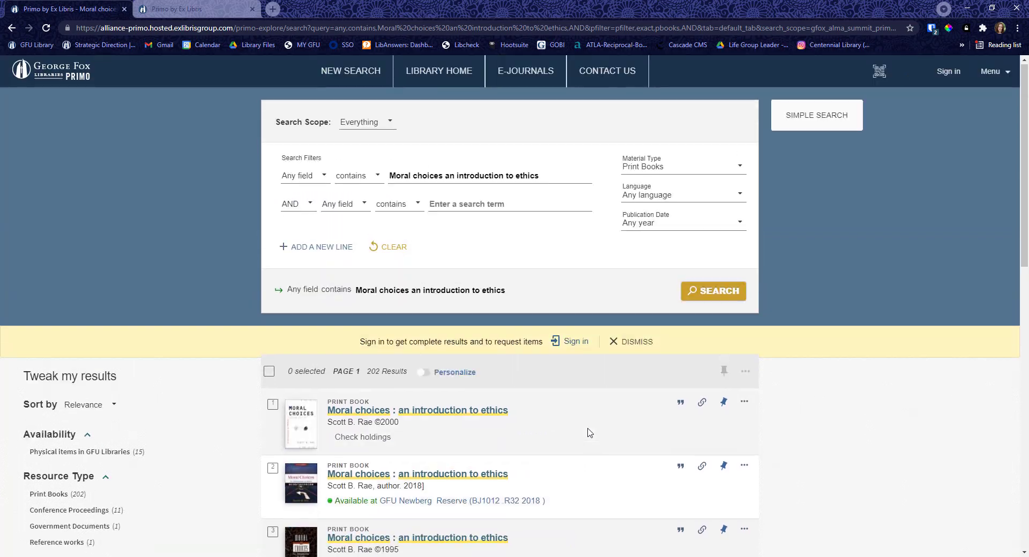
# Change the material type to Articles, rerun the search, and look over the article results.
pyautogui.click(638, 175)
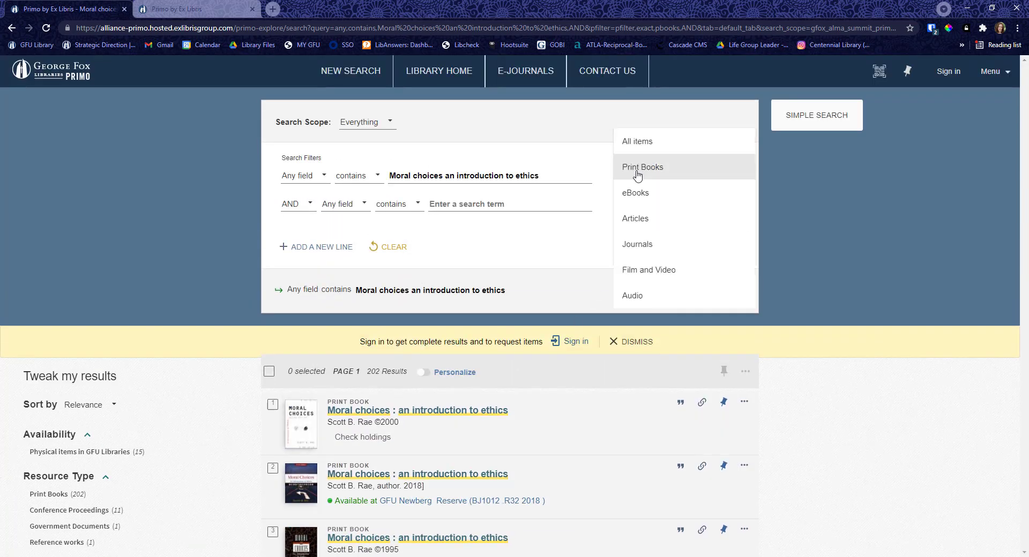
pyautogui.click(636, 216)
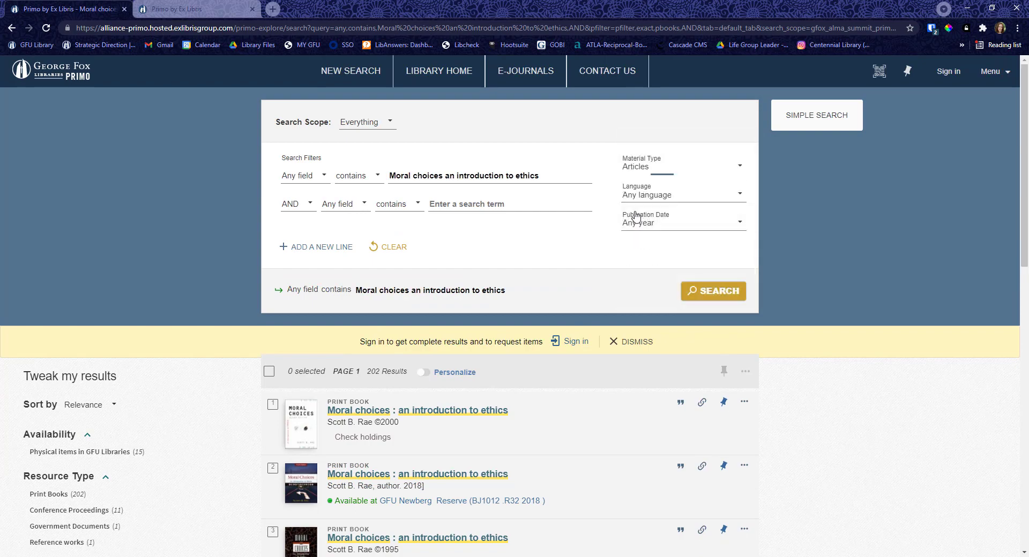
pyautogui.click(730, 295)
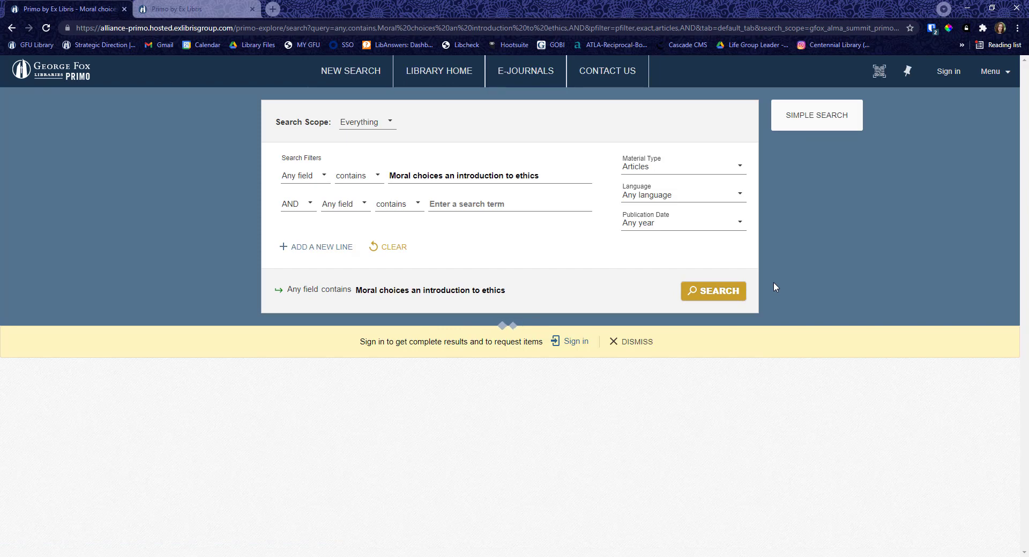
pyautogui.scroll(-1, 773, 282)
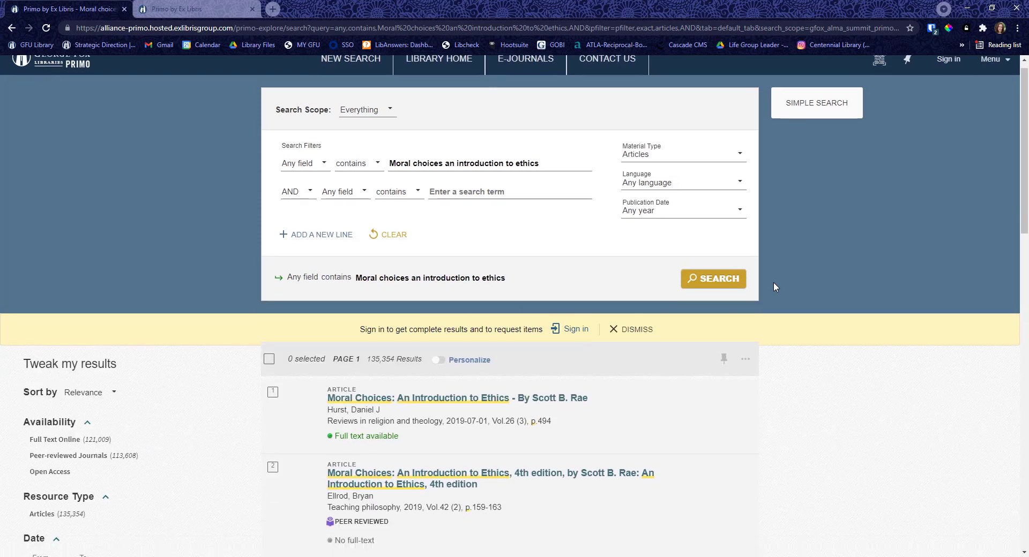
pyautogui.scroll(-3, 773, 282)
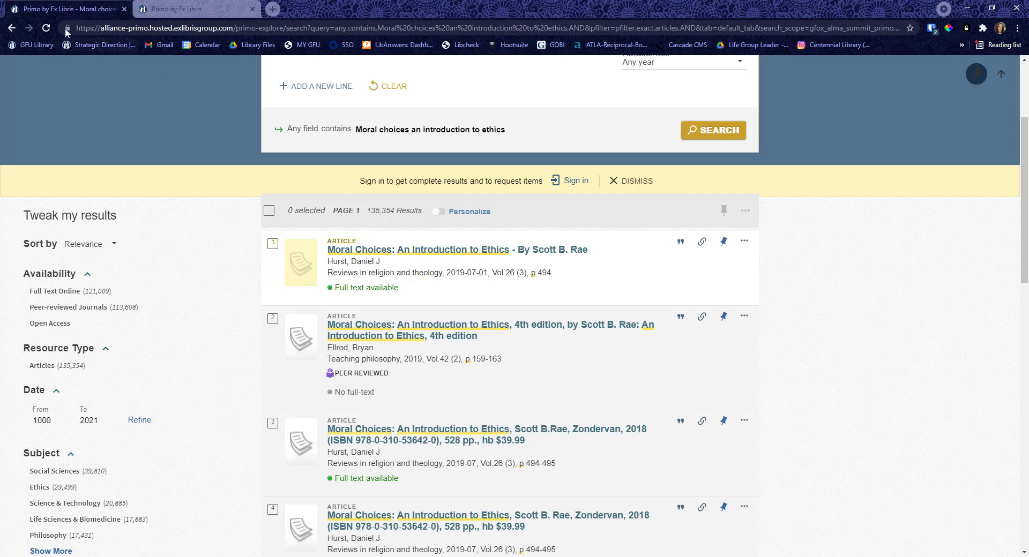
# Go back to the print book results and look through the listed titles.
pyautogui.click(12, 28)
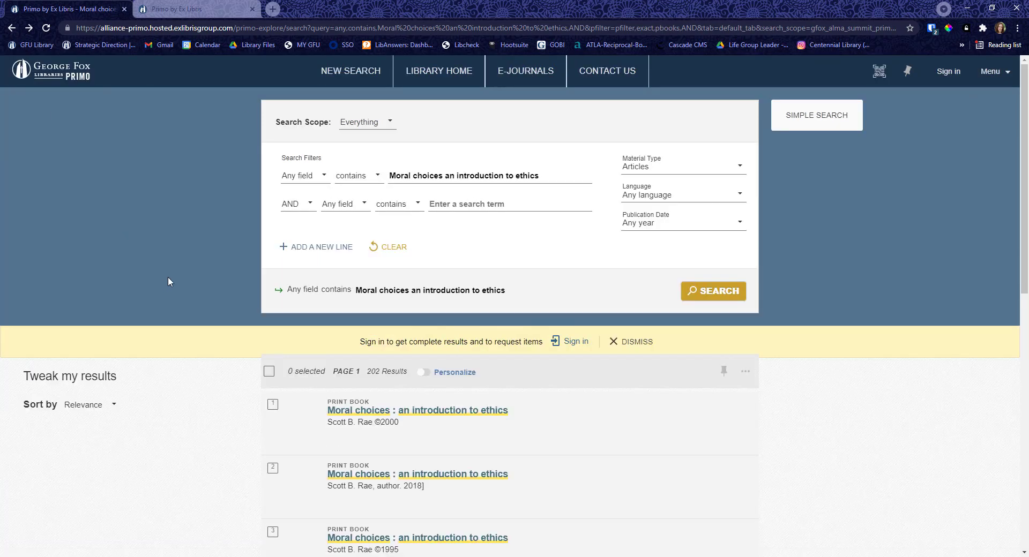
pyautogui.scroll(-3, 169, 282)
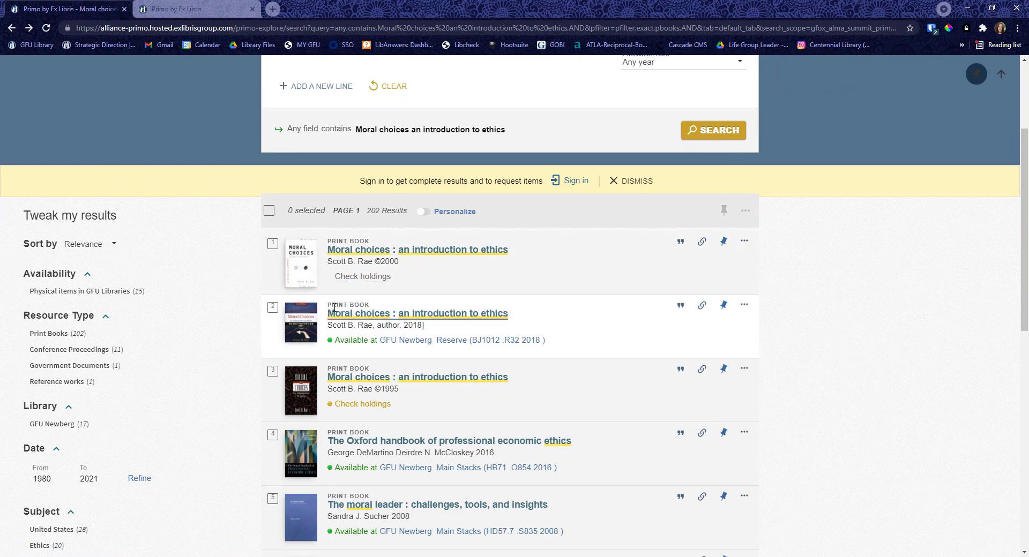
pyautogui.scroll(-3, 404, 494)
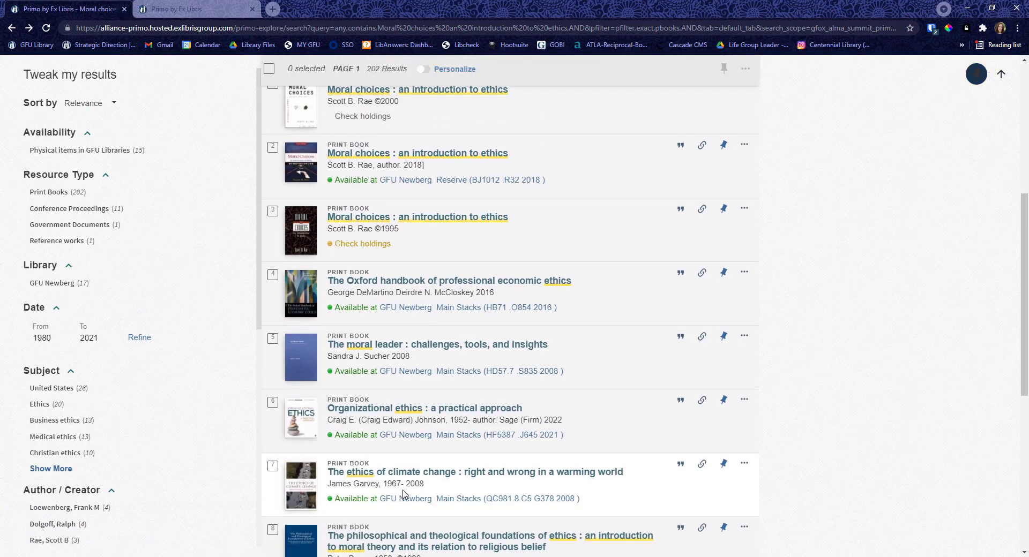
pyautogui.scroll(6, 403, 493)
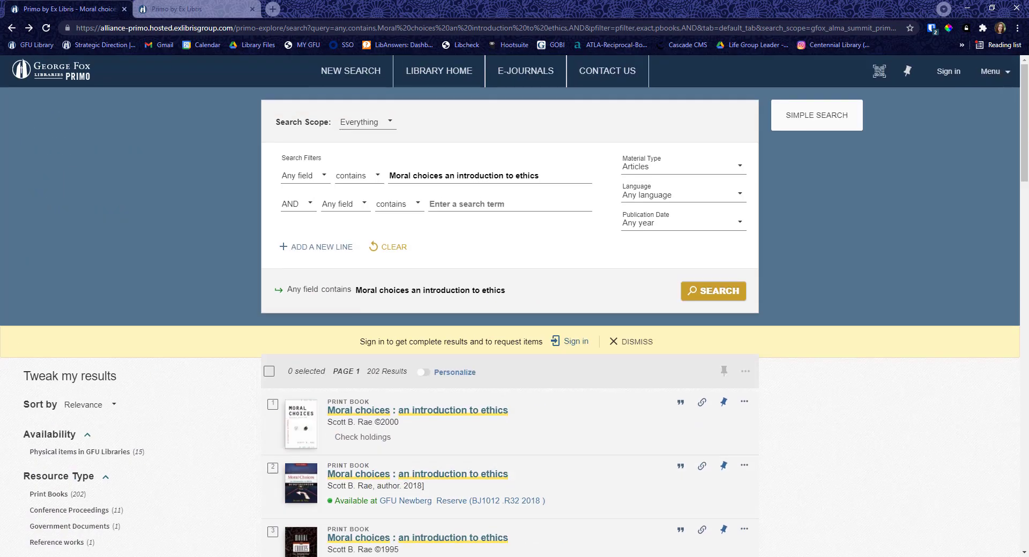
# Clear the advanced search form and search all items for "transformative human resource management".
pyautogui.click(379, 252)
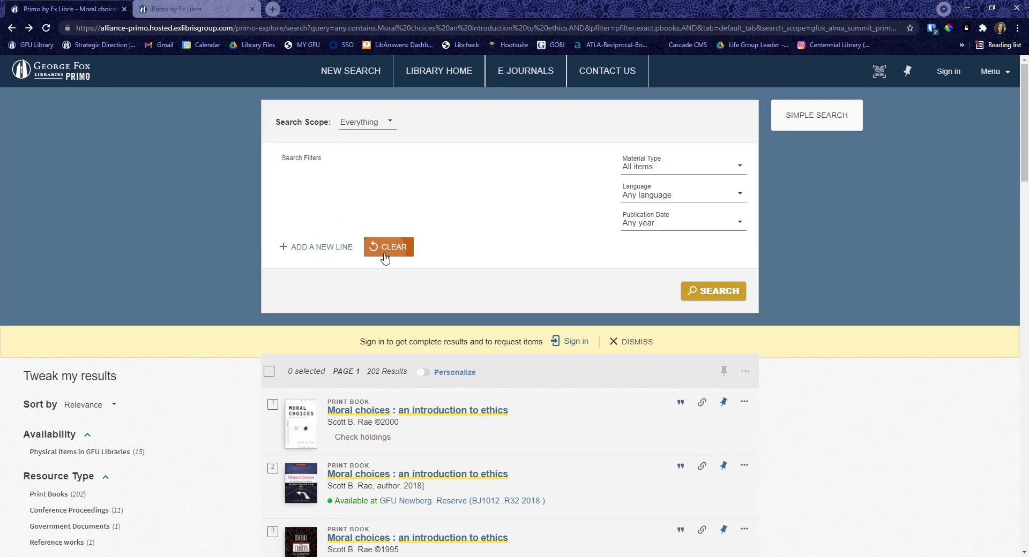
pyautogui.click(413, 170)
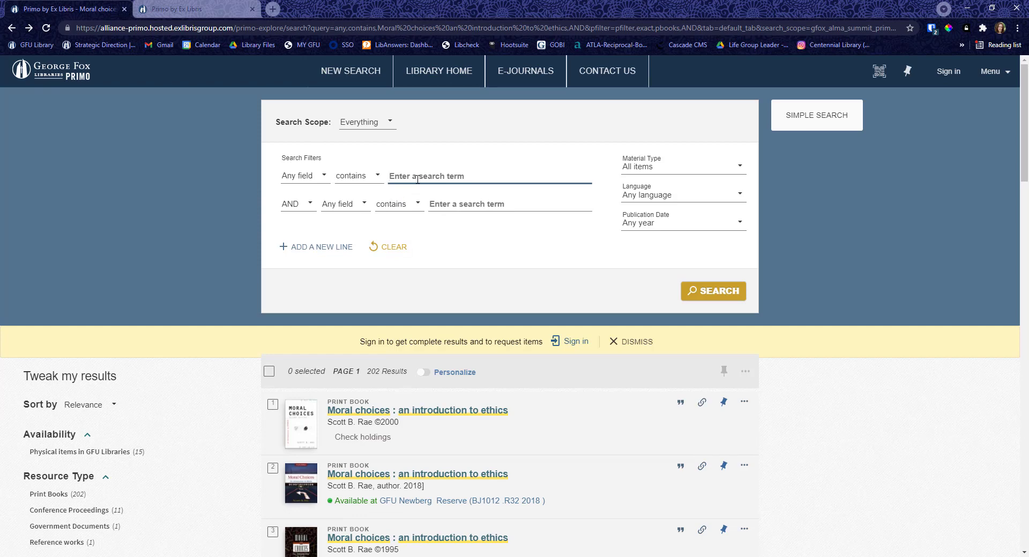
pyautogui.write('transform')
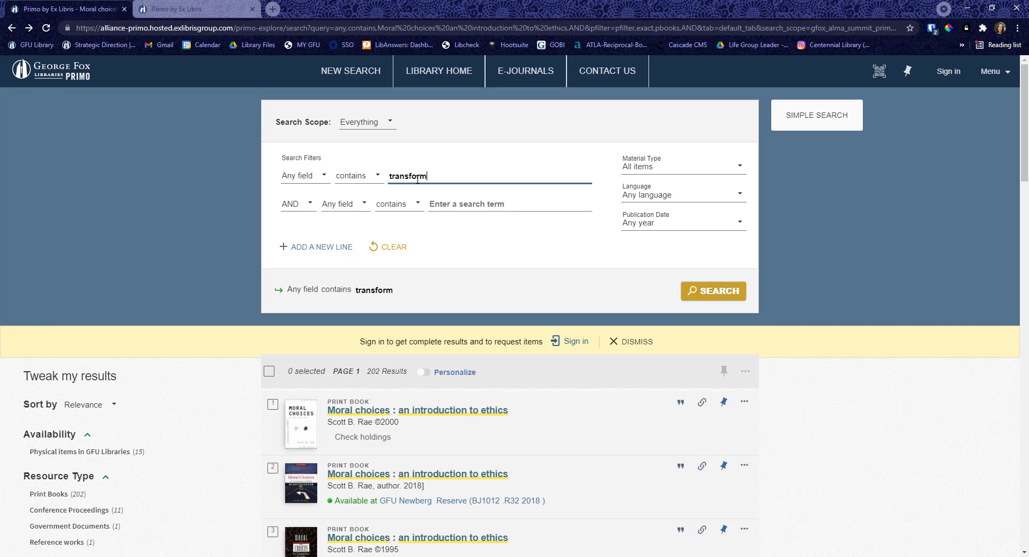
pyautogui.write('ative human resource management')
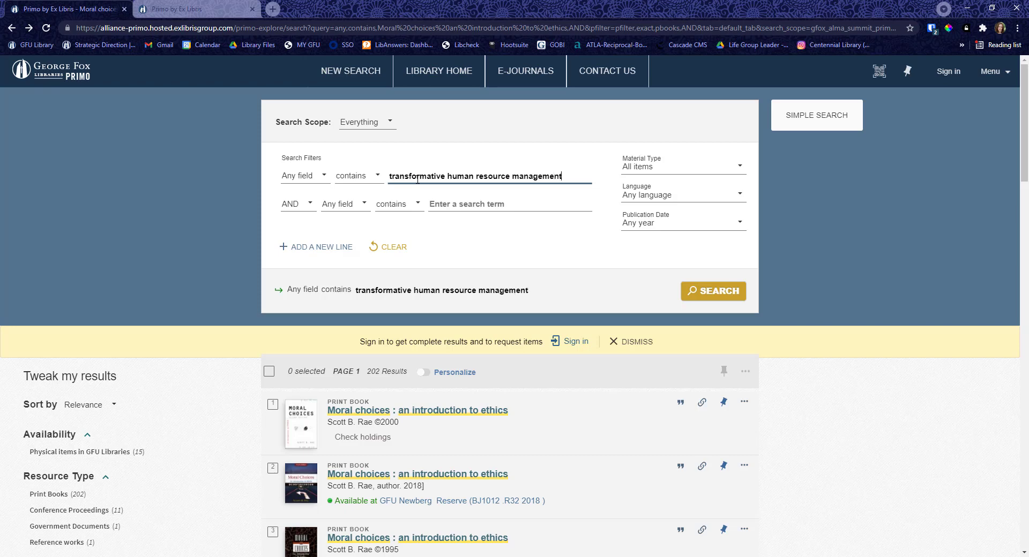
pyautogui.click(695, 292)
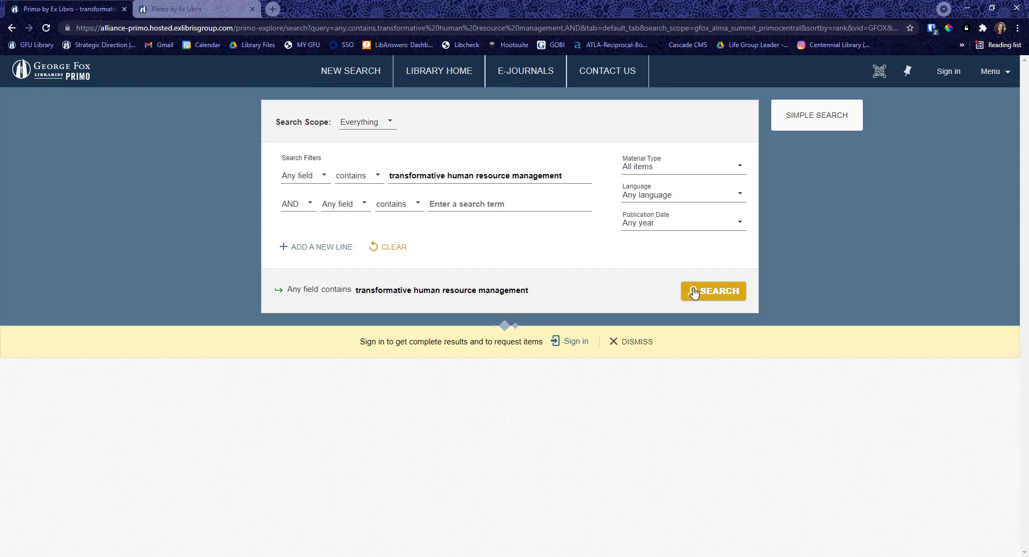
# View the available Material Type and Search Scope options, keeping All items and Everything selected.
pyautogui.click(666, 168)
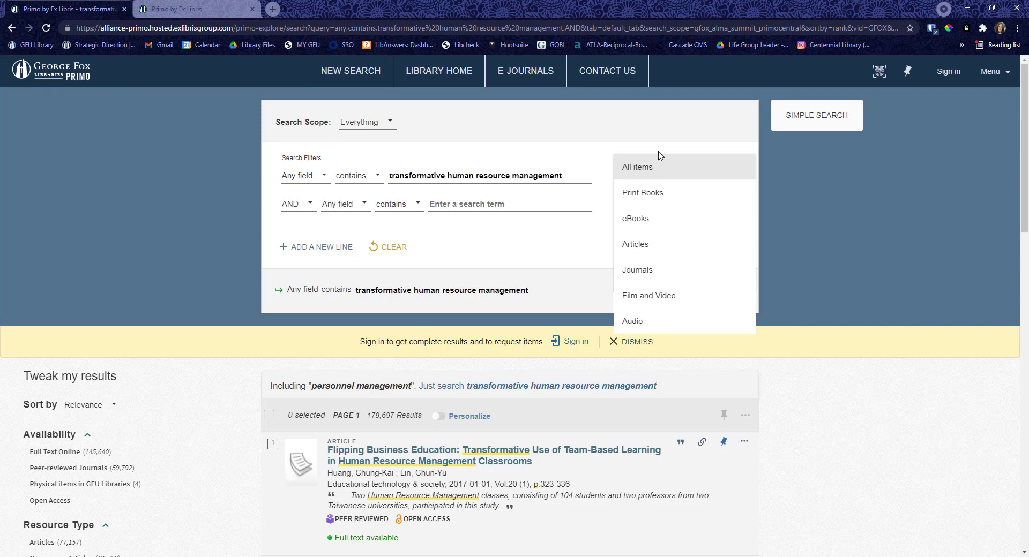
pyautogui.click(661, 157)
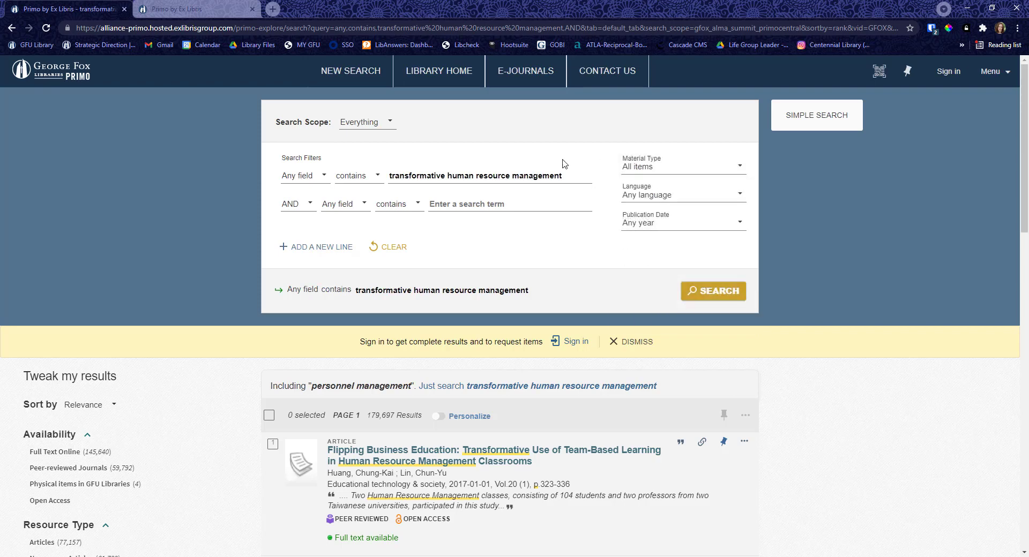
pyautogui.click(369, 126)
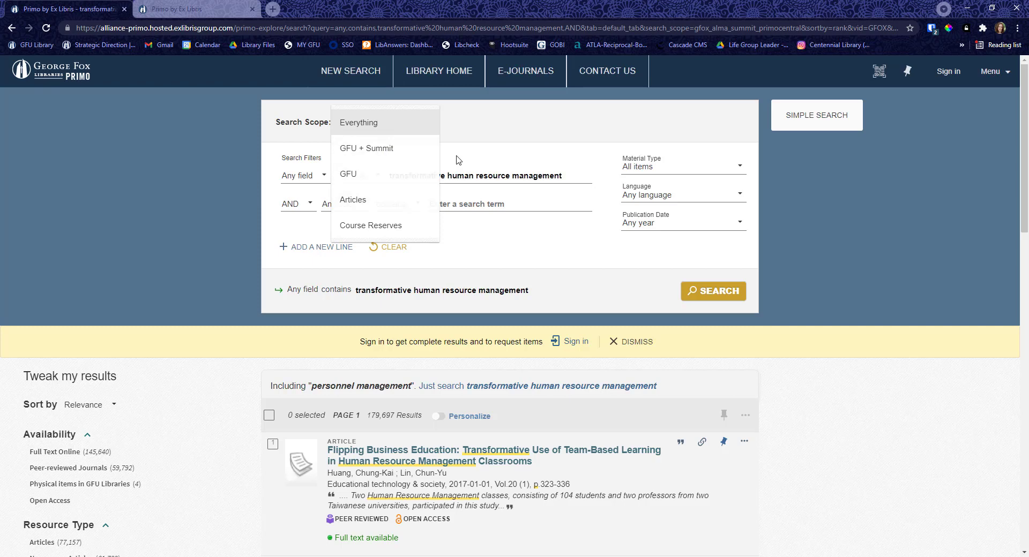
pyautogui.click(488, 162)
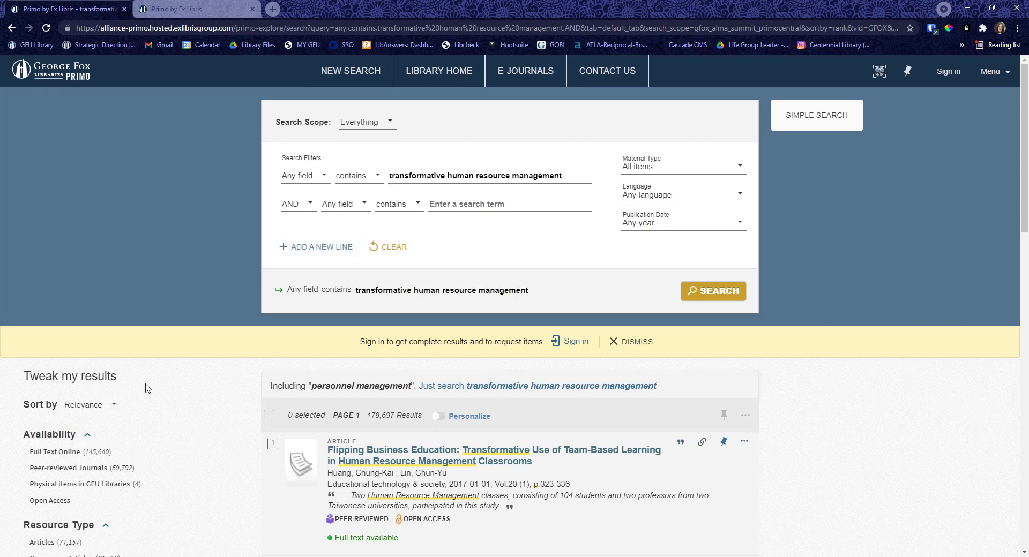
# Expand the full list of resource types and filter the results to eBooks and Print Books.
pyautogui.scroll(-3, 143, 375)
pyautogui.scroll(-2, 143, 387)
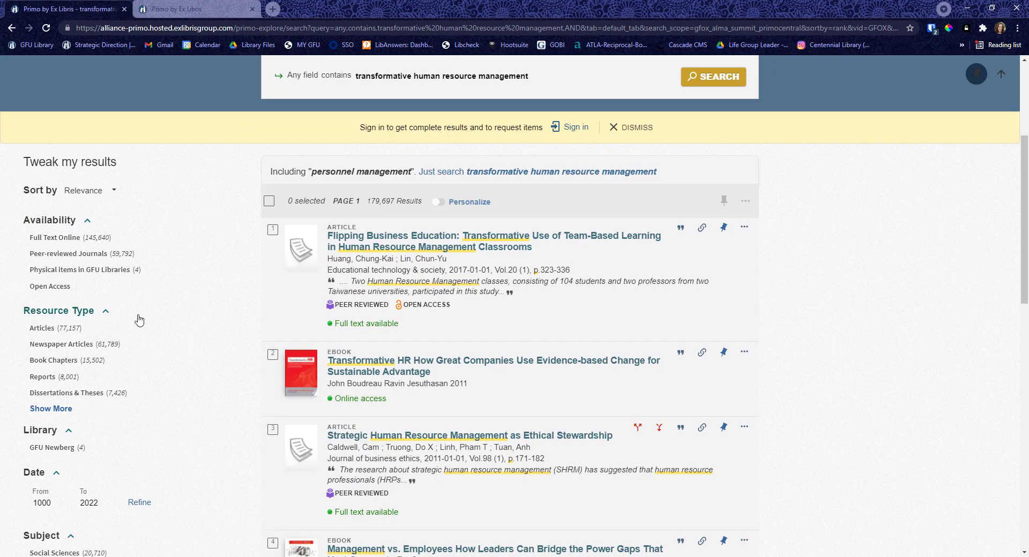
pyautogui.scroll(4, 145, 323)
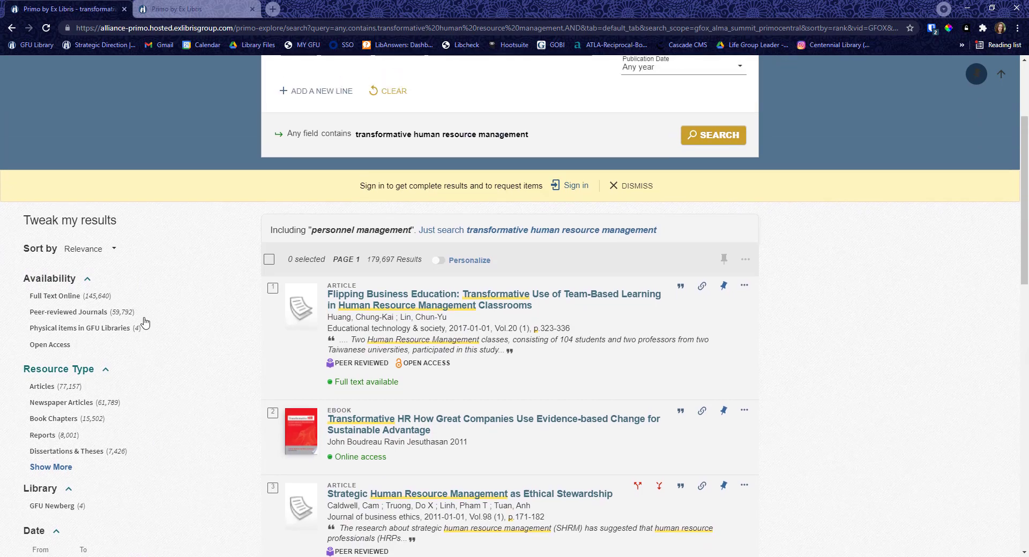
pyautogui.scroll(-5, 54, 375)
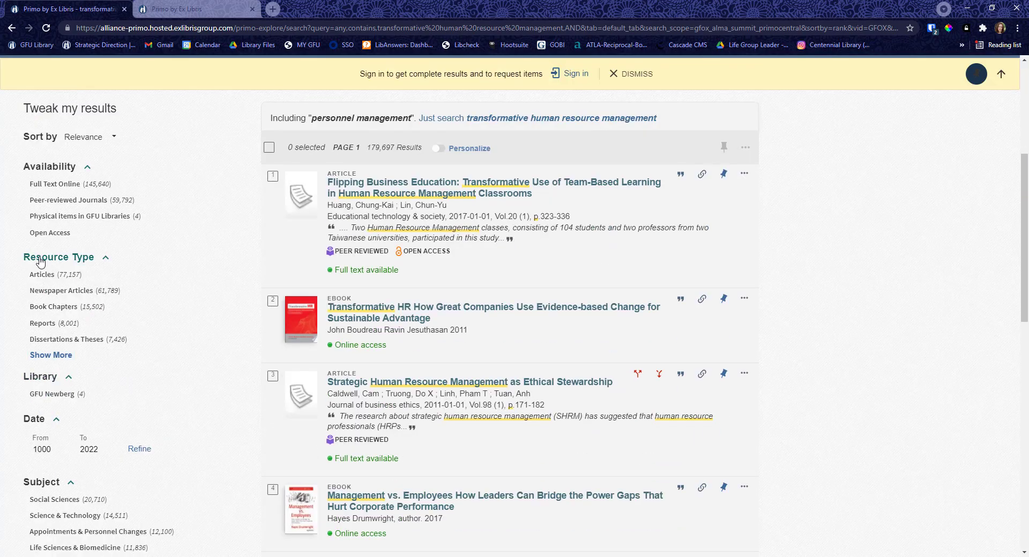
pyautogui.click(48, 355)
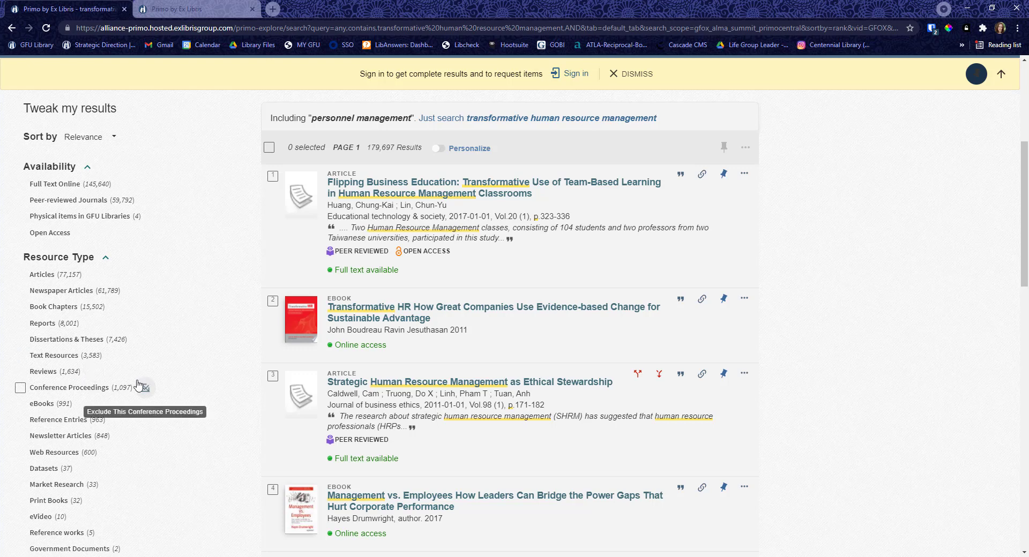
pyautogui.click(24, 405)
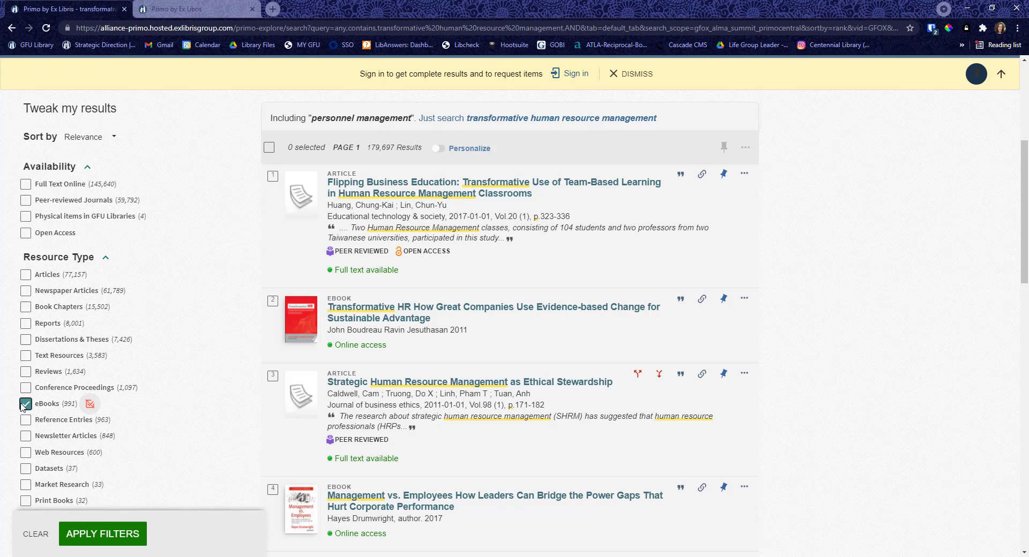
pyautogui.scroll(-2, 29, 418)
pyautogui.scroll(-1, 37, 437)
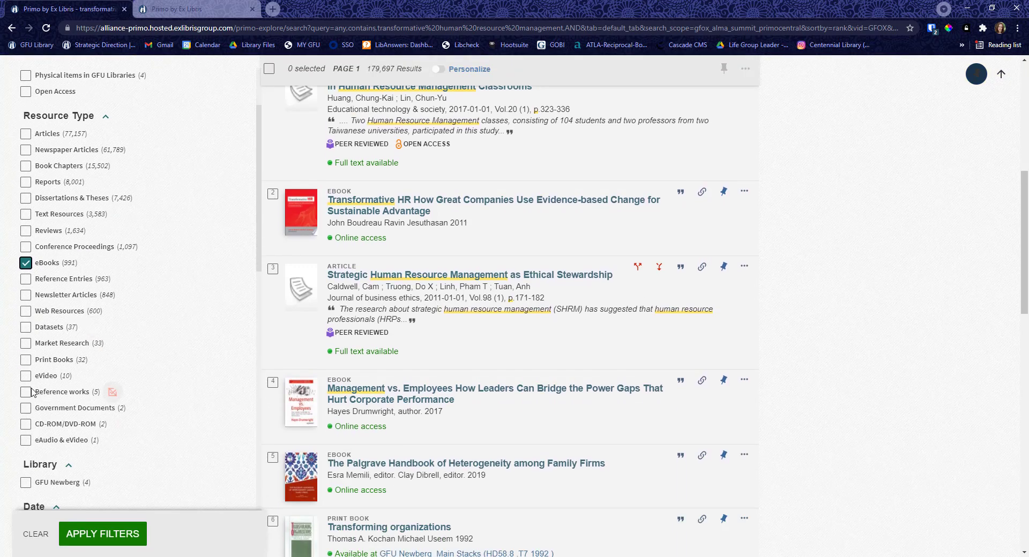
pyautogui.click(24, 361)
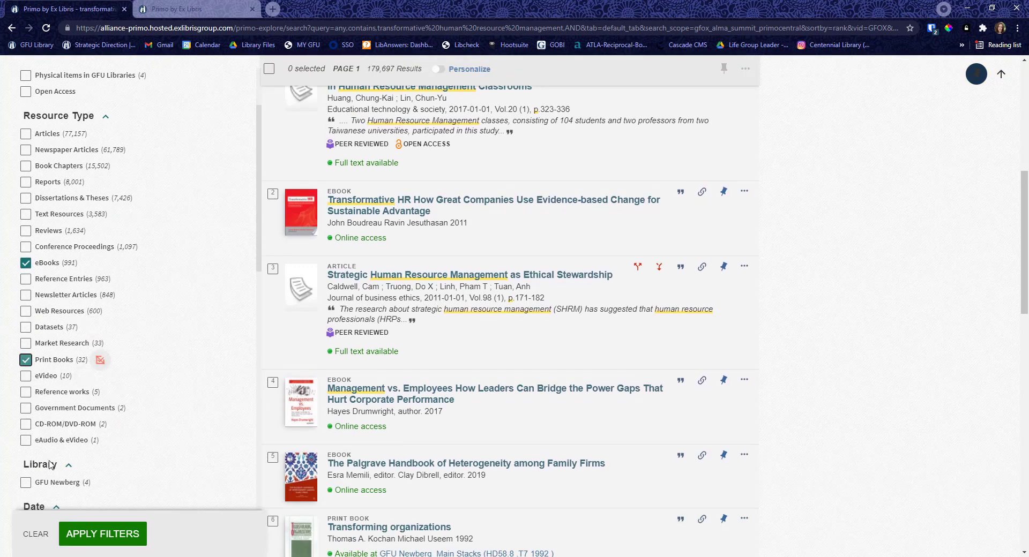
pyautogui.click(92, 533)
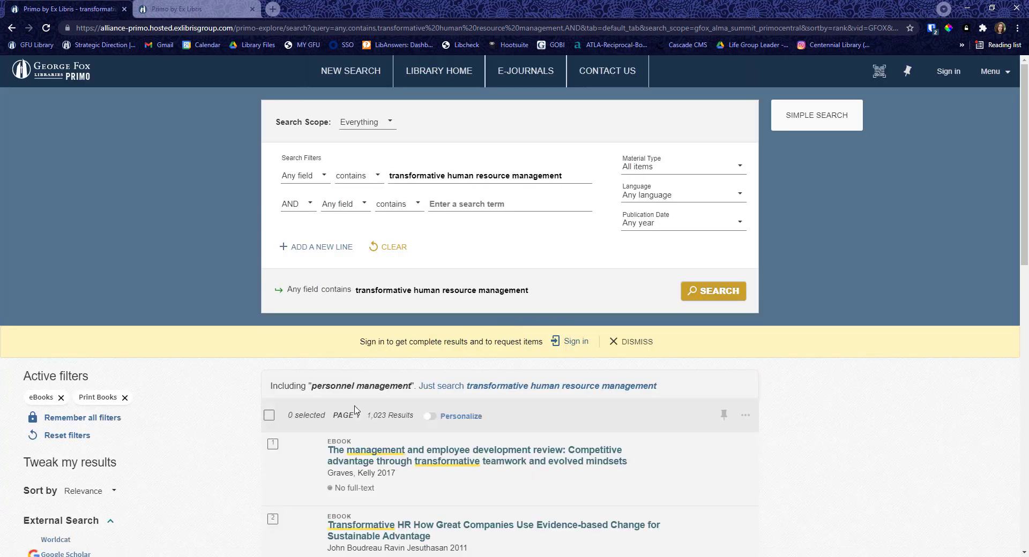
# Look through the filtered results, remove the eBooks filter, and reset the remaining filters.
pyautogui.scroll(-5, 643, 413)
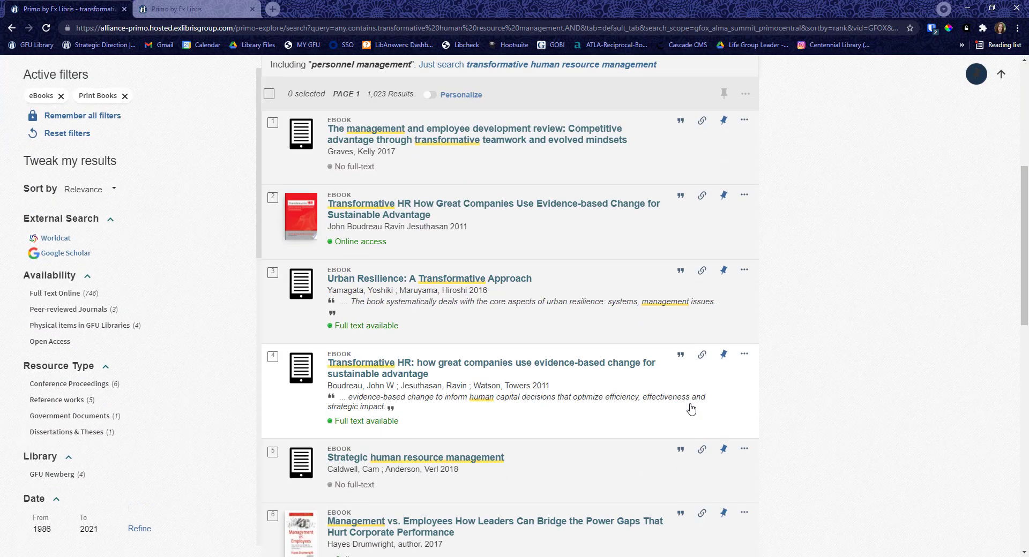
pyautogui.scroll(-5, 692, 409)
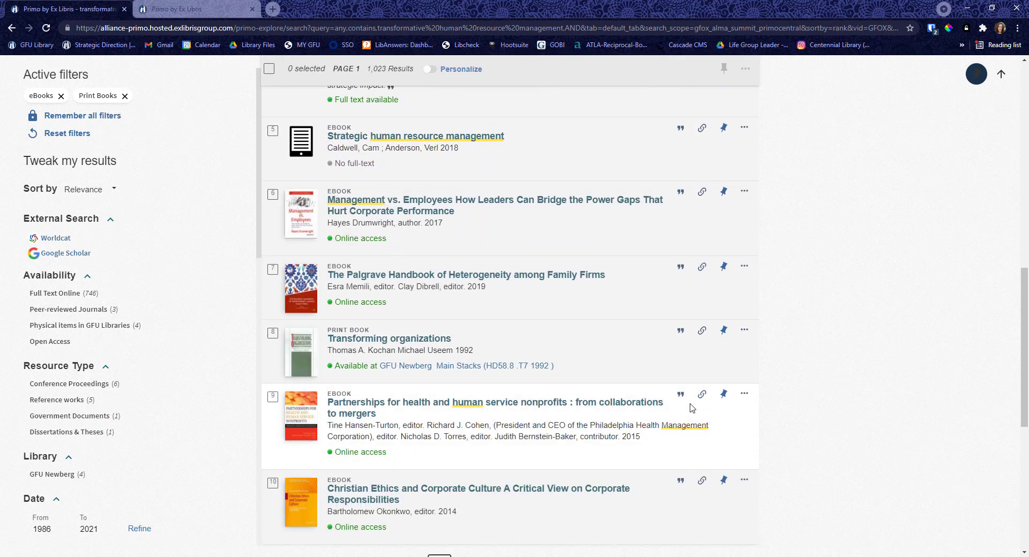
pyautogui.scroll(5, 419, 256)
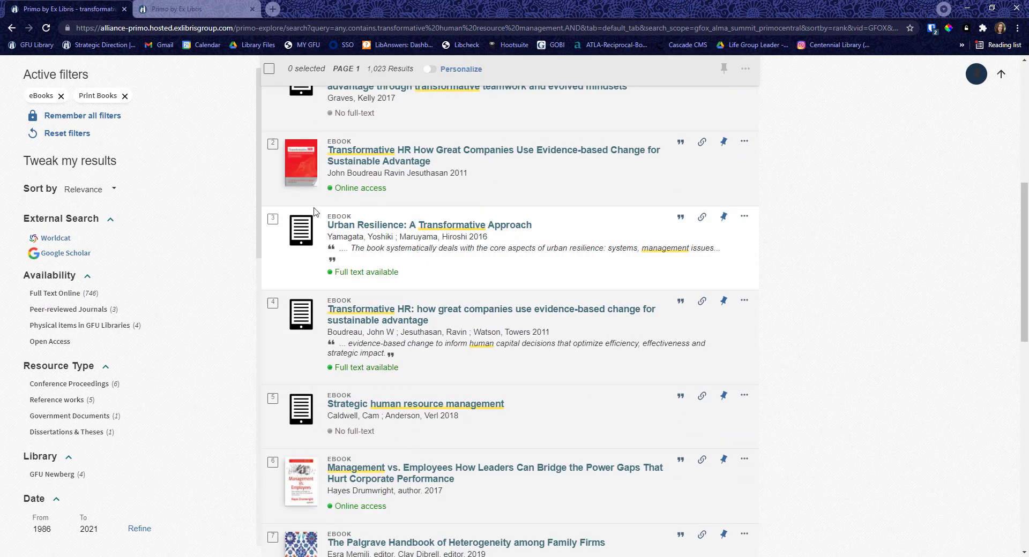
pyautogui.click(61, 97)
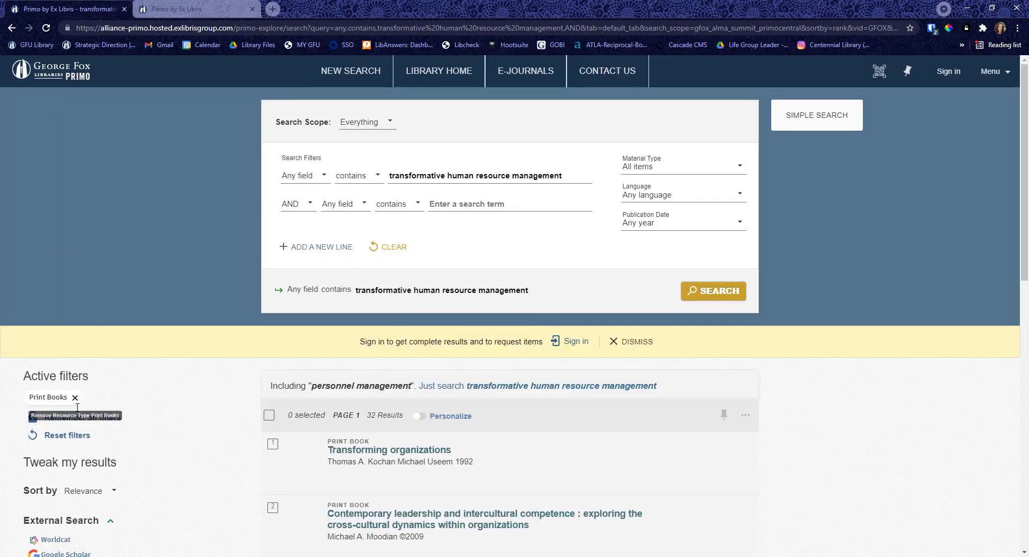
pyautogui.click(79, 438)
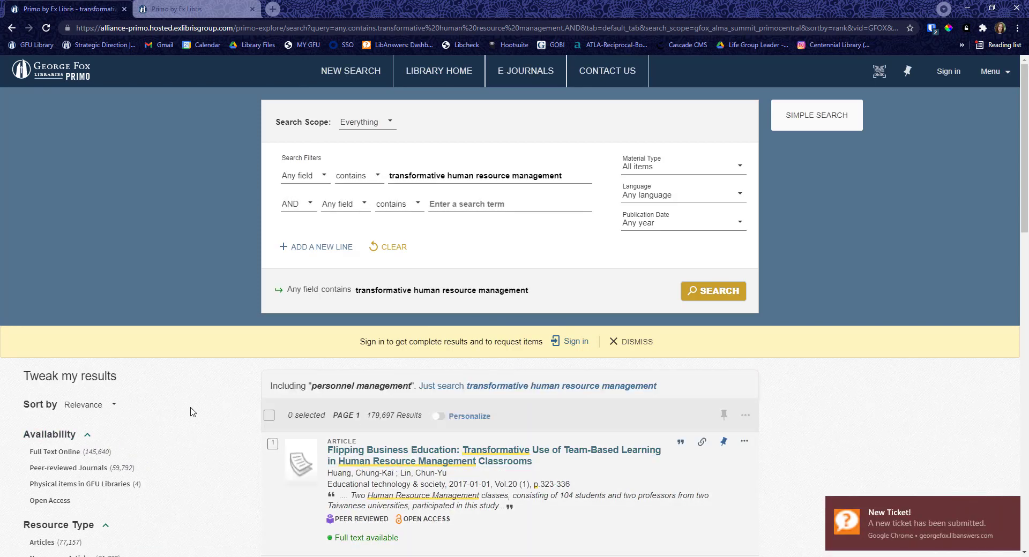
# Limit the search results to items with a publication date starting from 2016.
pyautogui.scroll(-3, 178, 410)
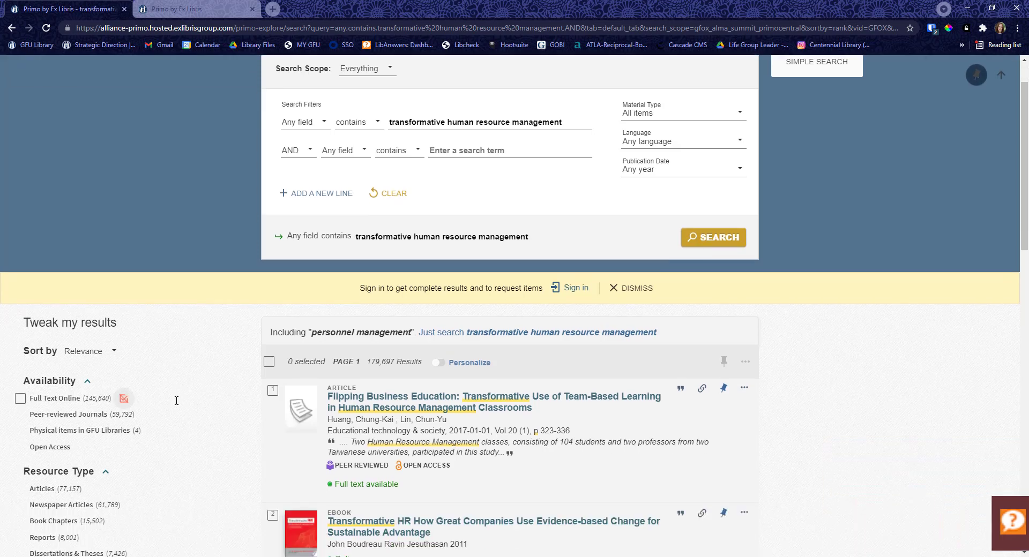
pyautogui.scroll(-2, 176, 400)
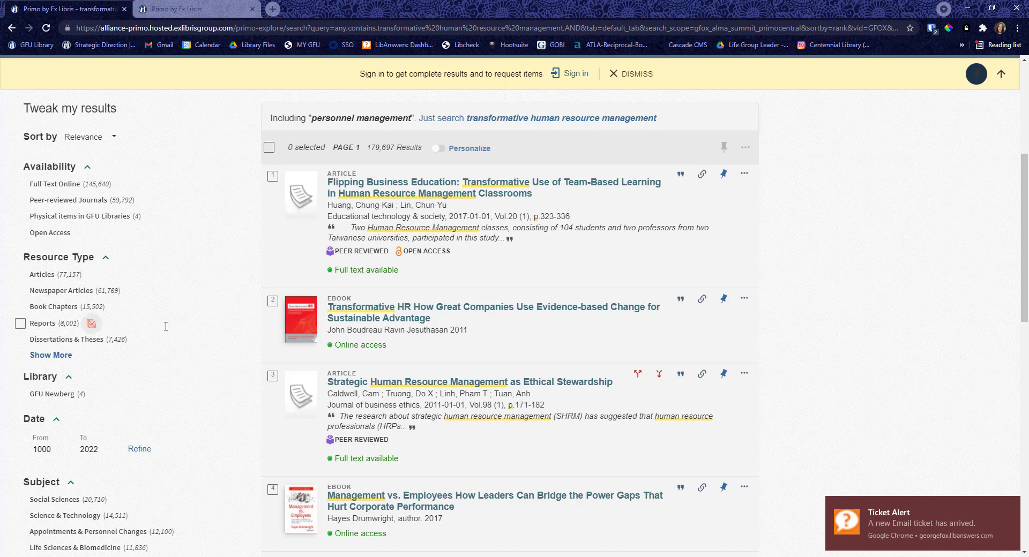
pyautogui.scroll(-1, 166, 326)
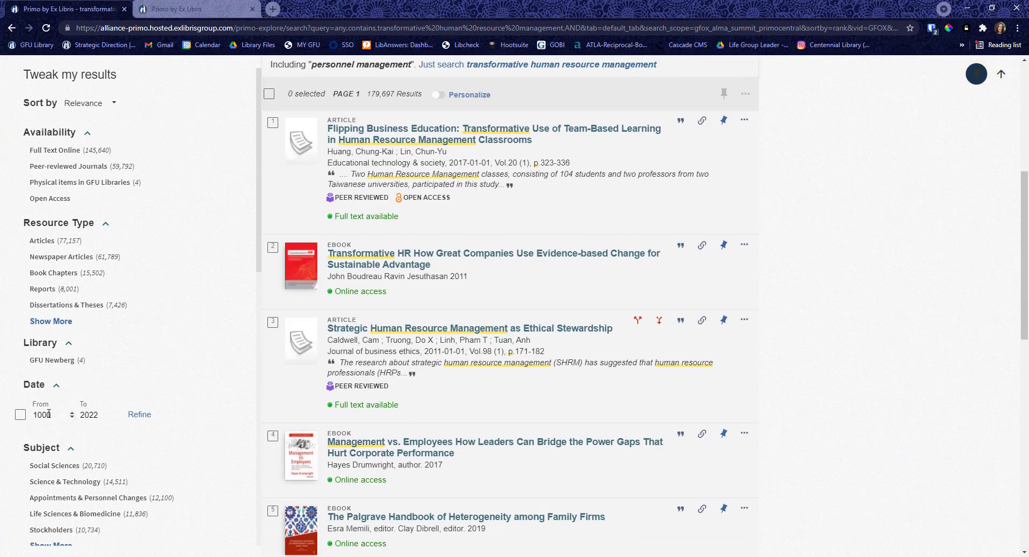
pyautogui.moveTo(53, 415); pyautogui.dragTo(33, 415)
pyautogui.write('2016')
pyautogui.click(137, 418)
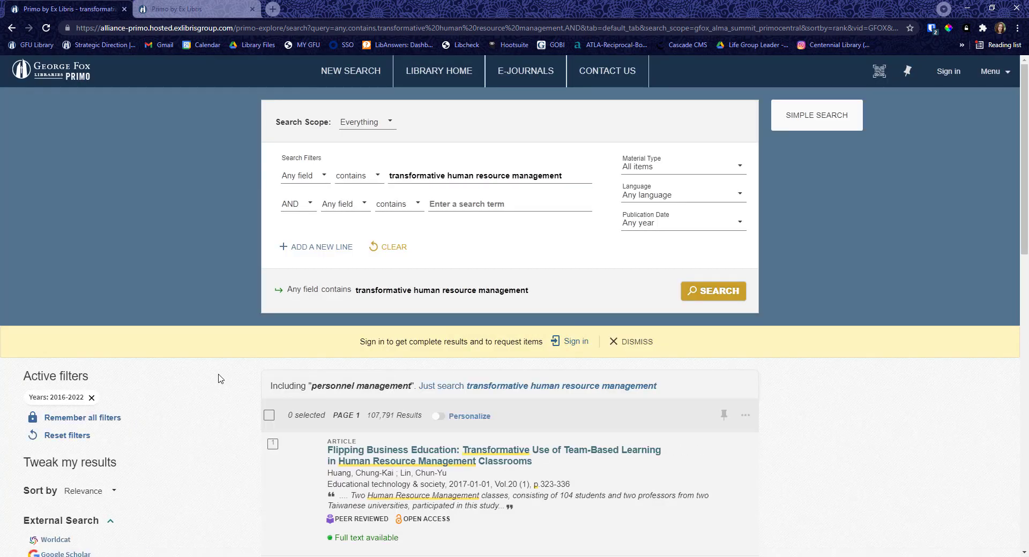
# Review the Subject, Author/Creator and Collection filters and expand the full Language filter list.
pyautogui.scroll(-4, 218, 379)
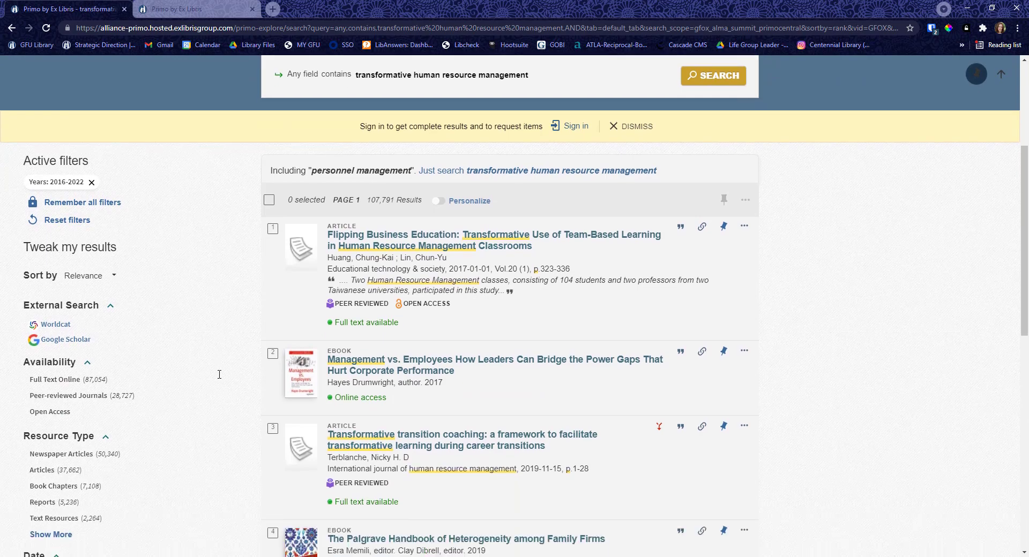
pyautogui.scroll(-4, 219, 374)
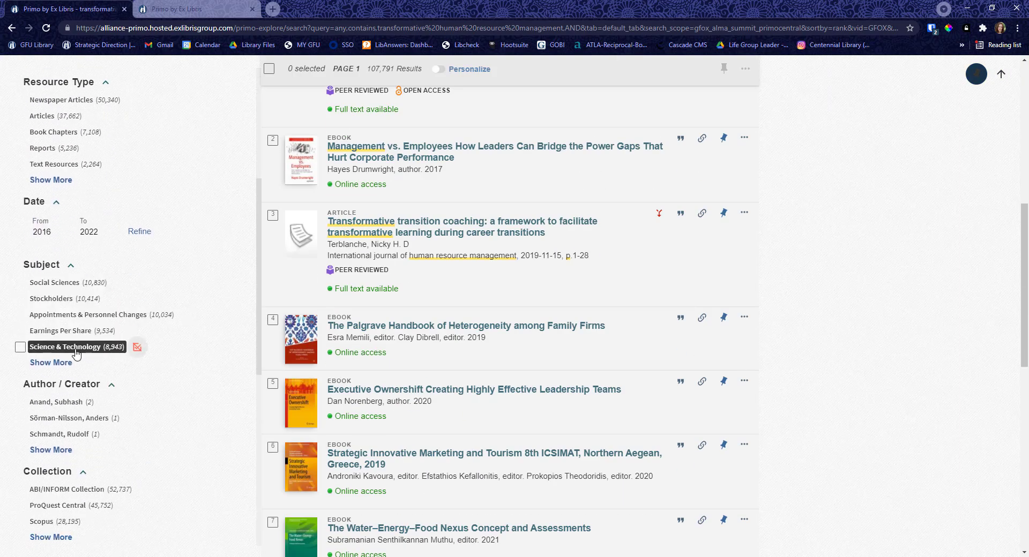
pyautogui.scroll(-1, 113, 442)
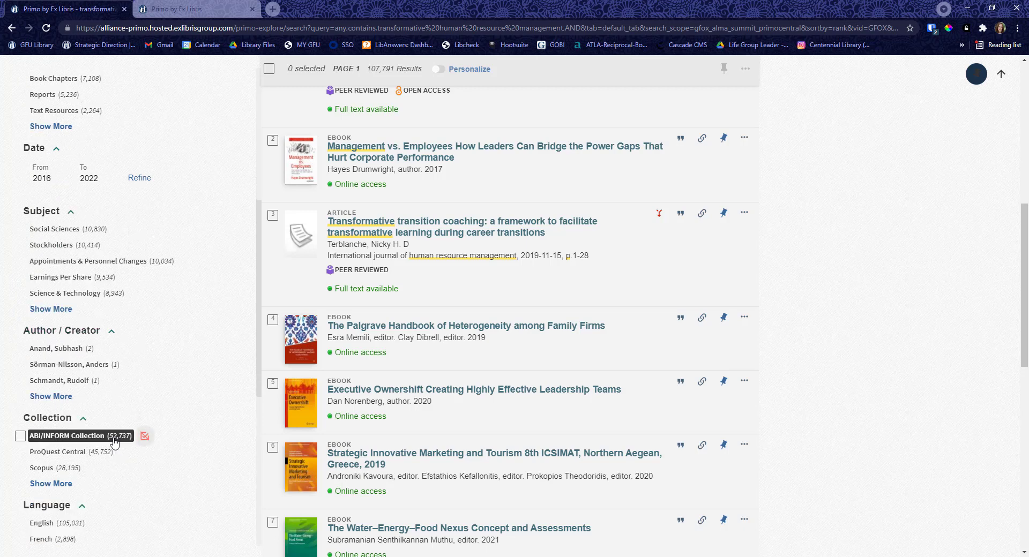
pyautogui.scroll(-2, 114, 442)
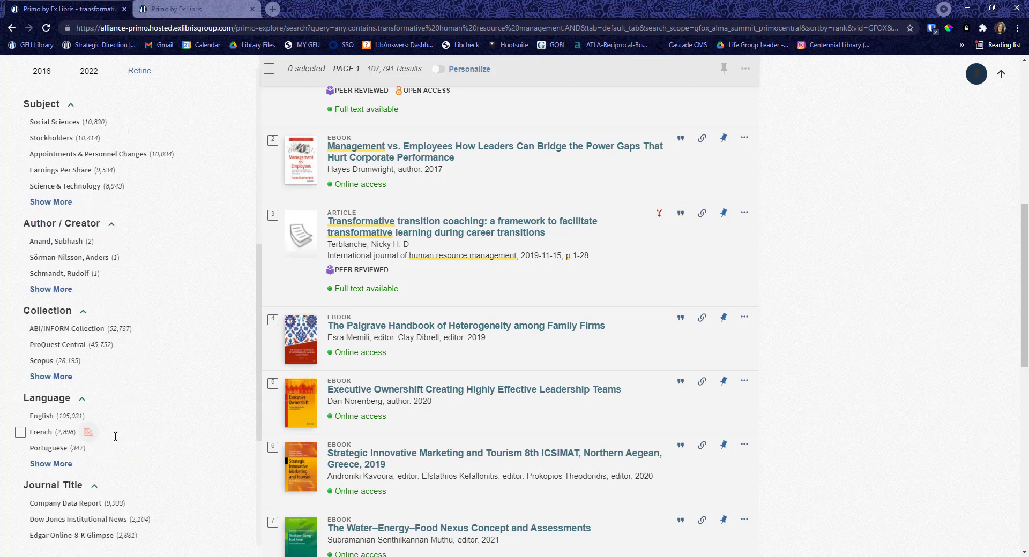
pyautogui.click(67, 470)
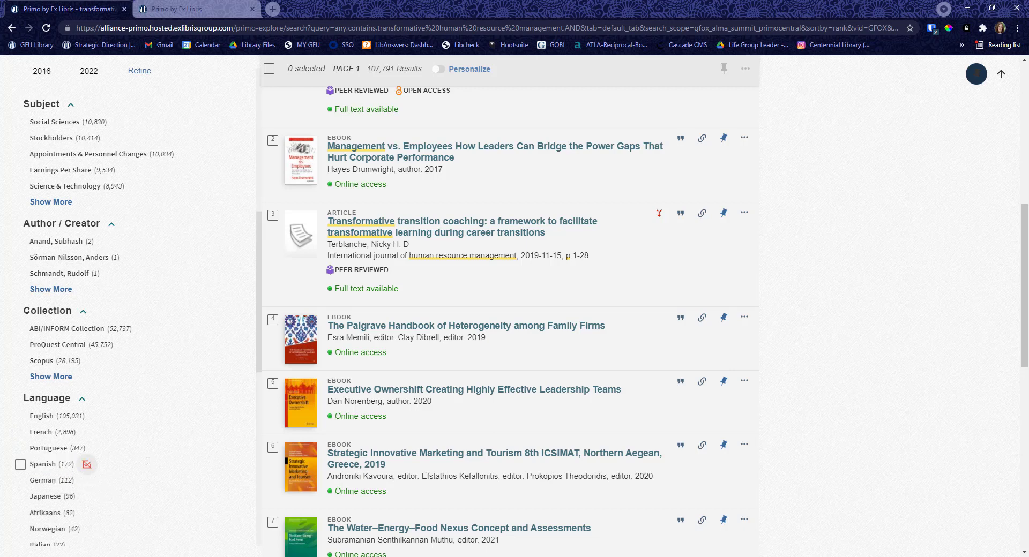
# Look through the expanded languages and the Journal Title, Classification LCC and New Records filters.
pyautogui.scroll(-1, 147, 461)
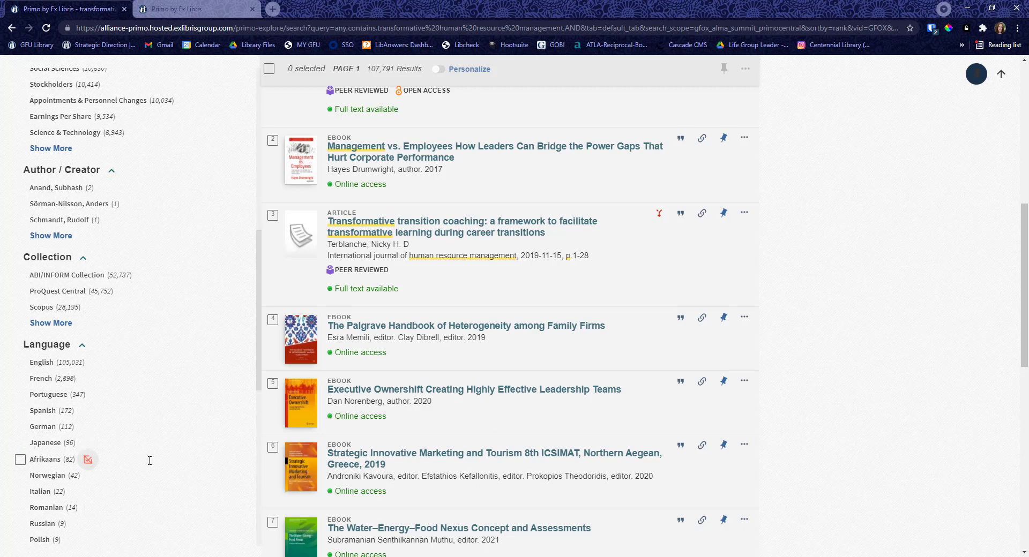
pyautogui.scroll(-8, 149, 461)
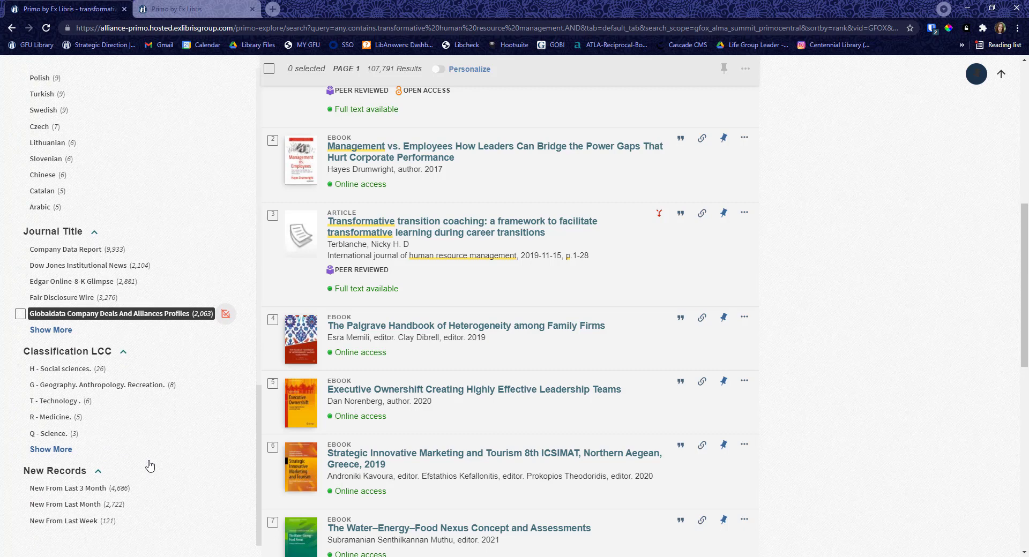
pyautogui.scroll(5, 149, 461)
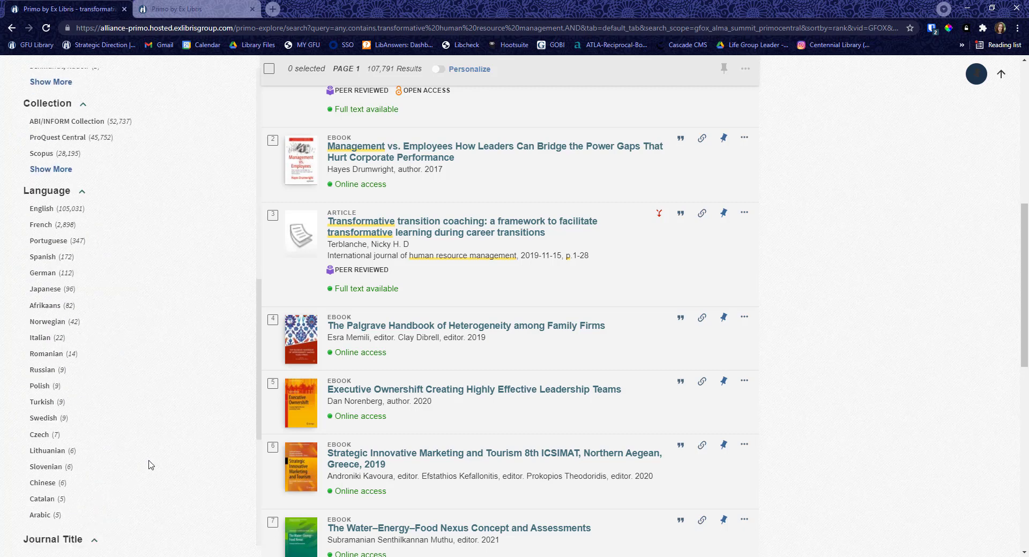
pyautogui.scroll(-5, 149, 462)
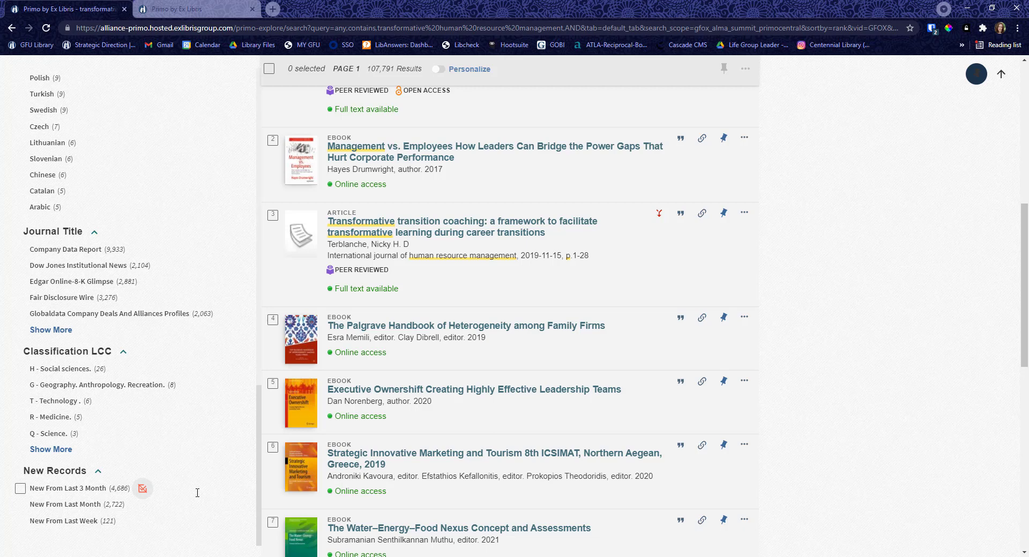
pyautogui.scroll(15, 189, 467)
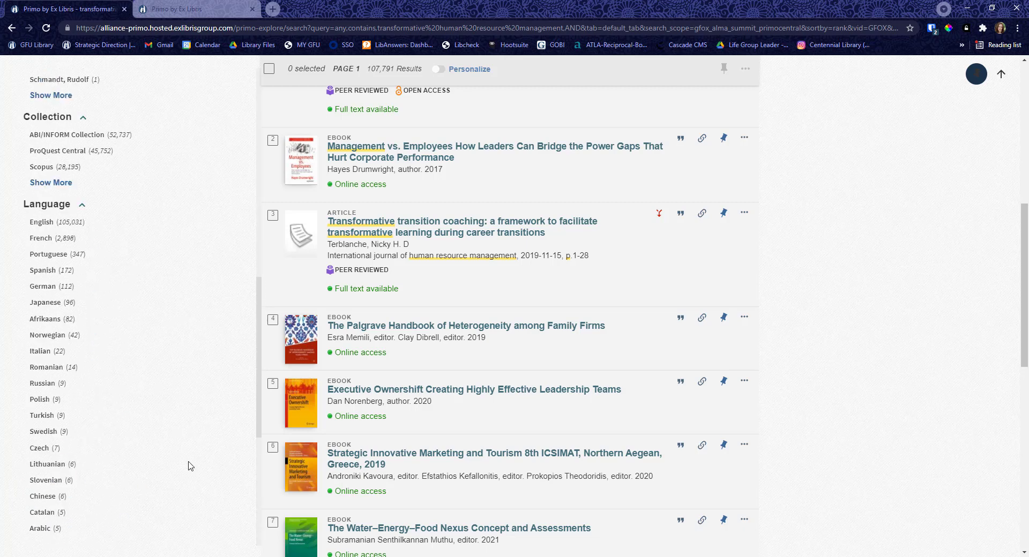
pyautogui.scroll(3, 189, 466)
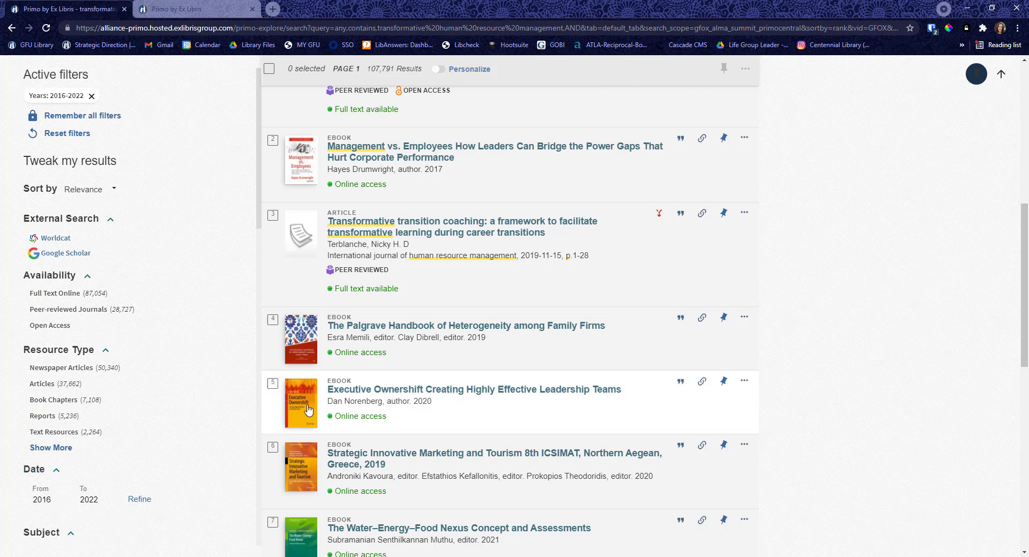
# Return to the library home page and open the complete Databases A-Z list.
pyautogui.scroll(8, 481, 414)
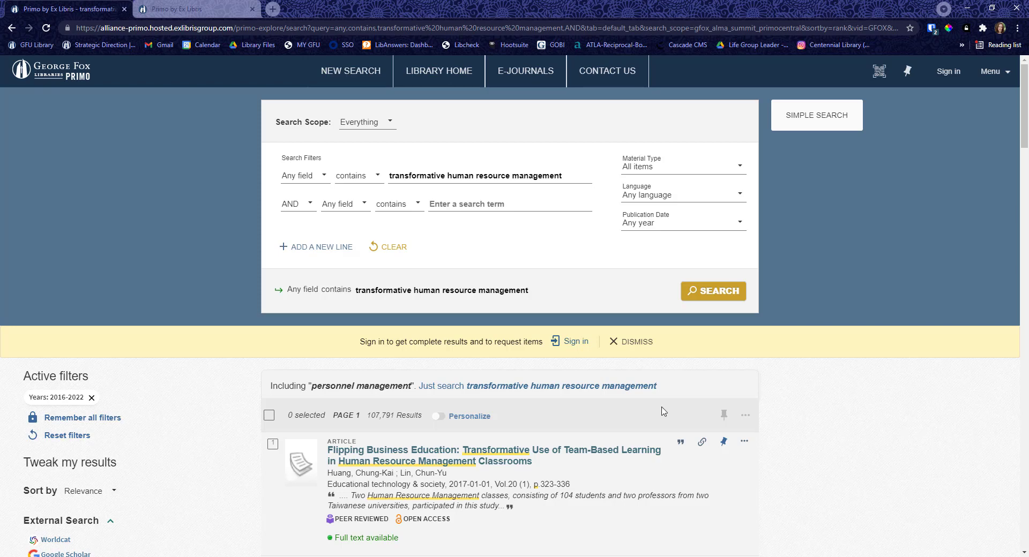
pyautogui.click(439, 77)
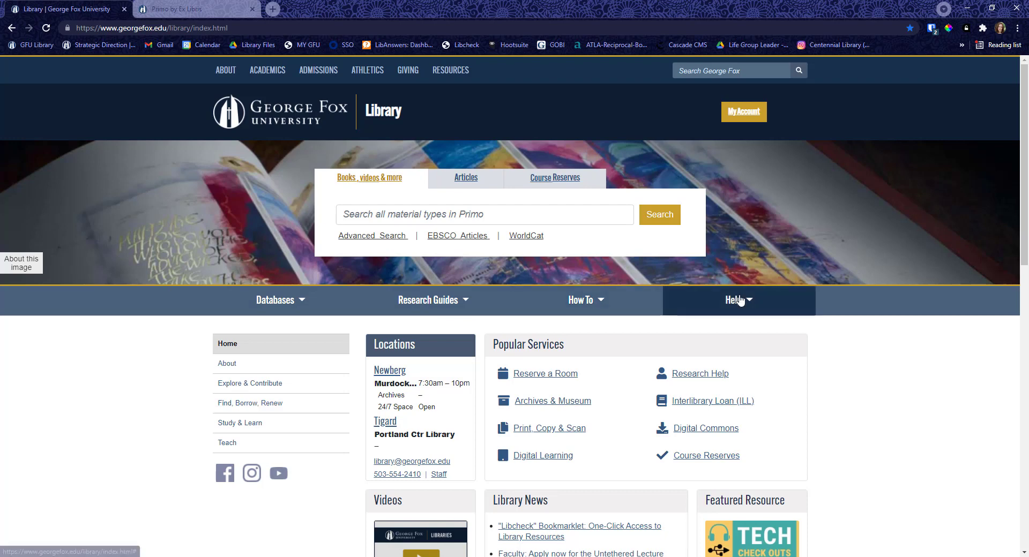
pyautogui.click(289, 306)
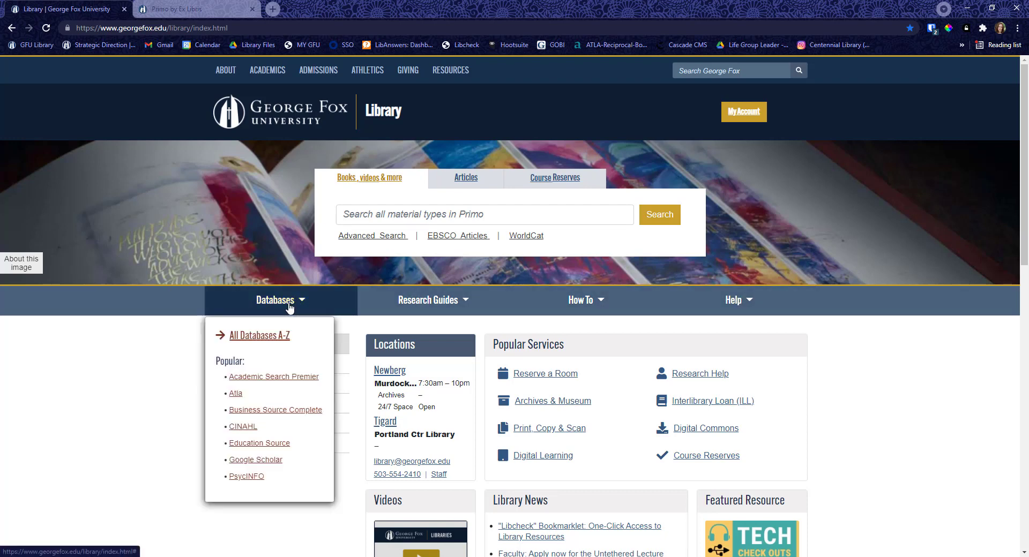
pyautogui.click(264, 337)
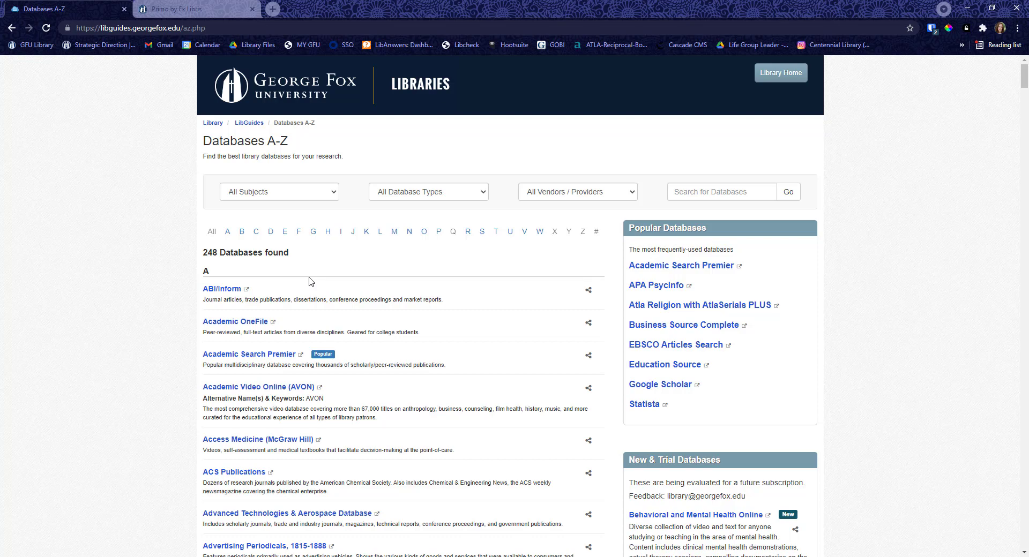
# Show only the databases starting with B and look through them.
pyautogui.click(241, 232)
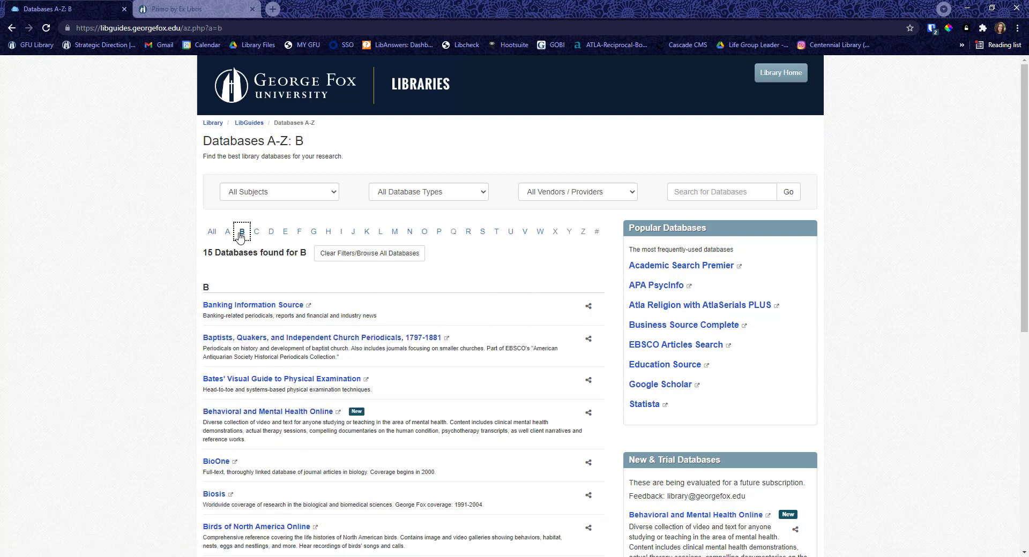
pyautogui.scroll(-8, 240, 236)
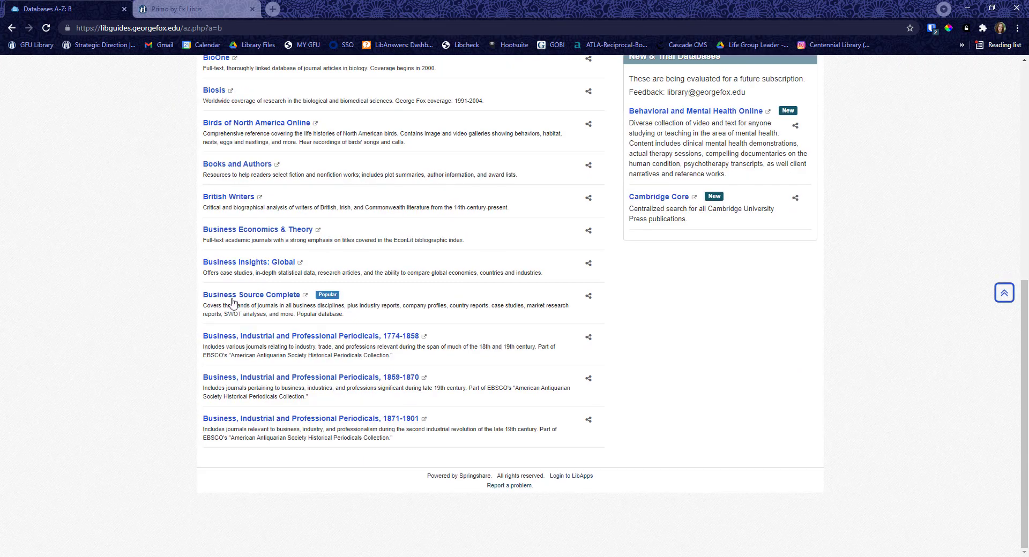
pyautogui.scroll(8, 230, 297)
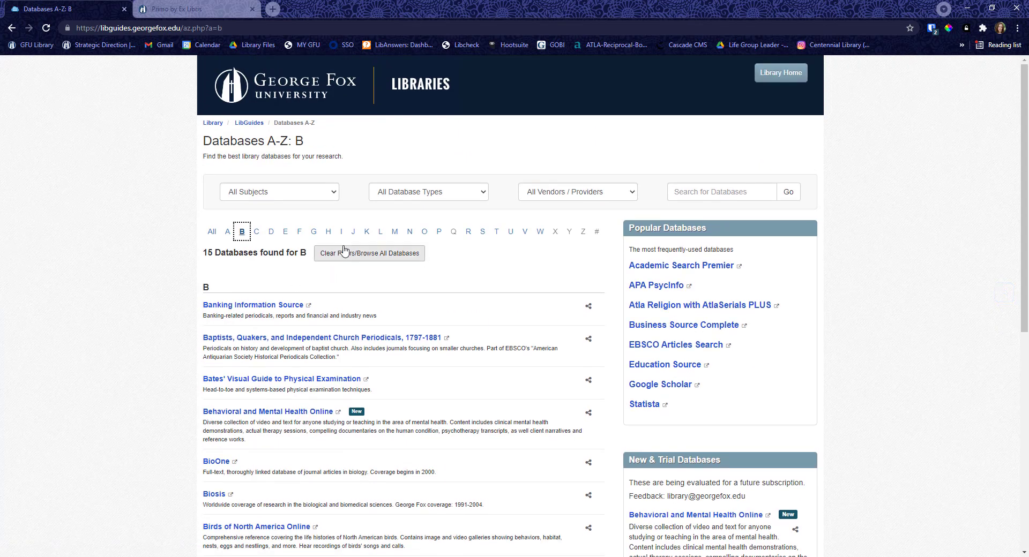
# Clear the letter filter and limit the database list to the Business subject.
pyautogui.click(344, 252)
pyautogui.click(304, 194)
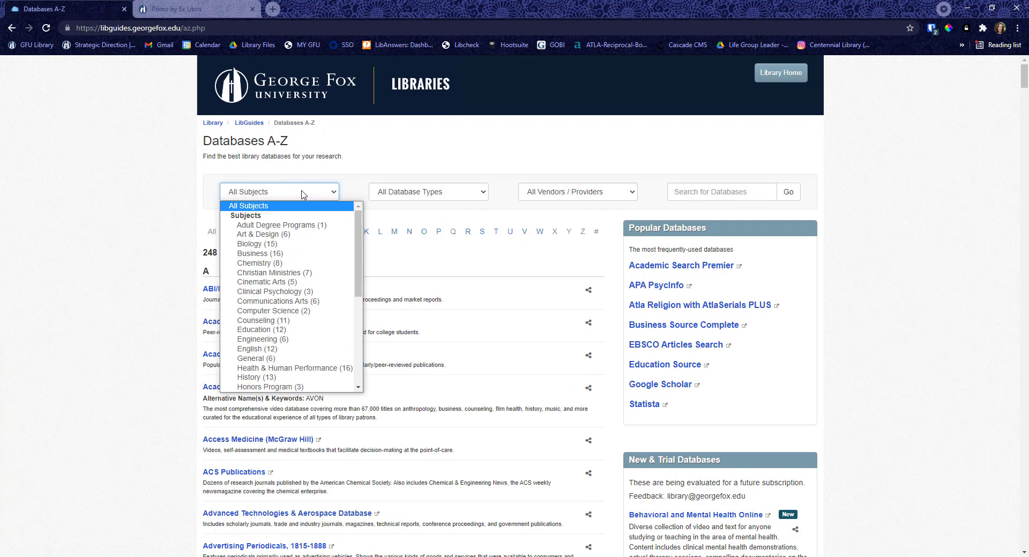
pyautogui.click(276, 254)
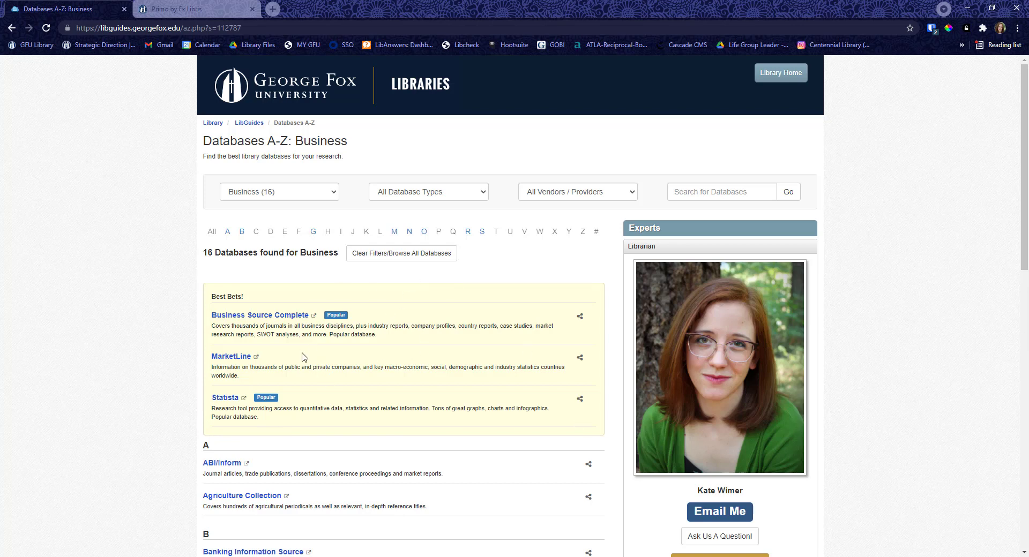
# Examine the Business databases, including the Best Bets, the subject librarian's contact box and the Business Guides list.
pyautogui.scroll(-3, 303, 357)
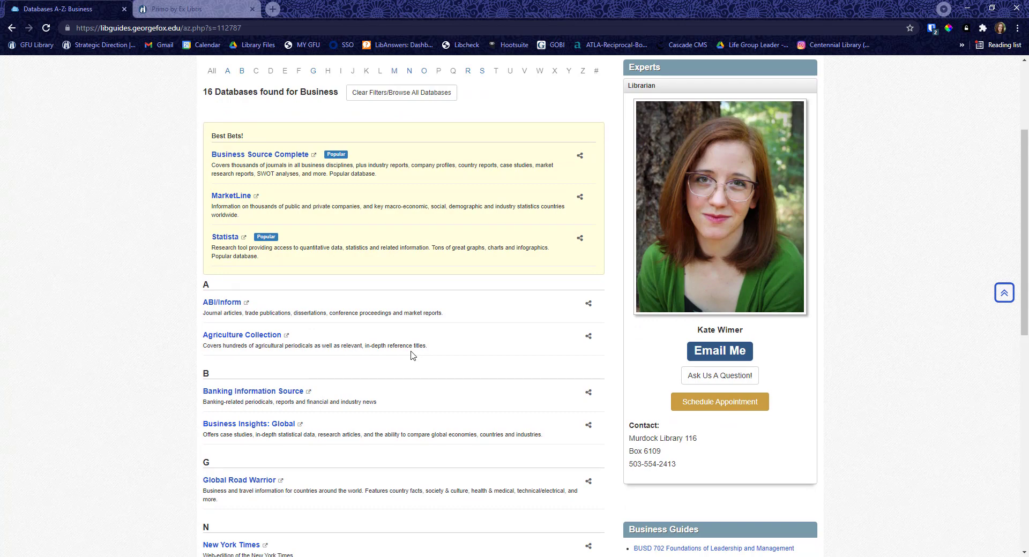
pyautogui.scroll(-4, 413, 355)
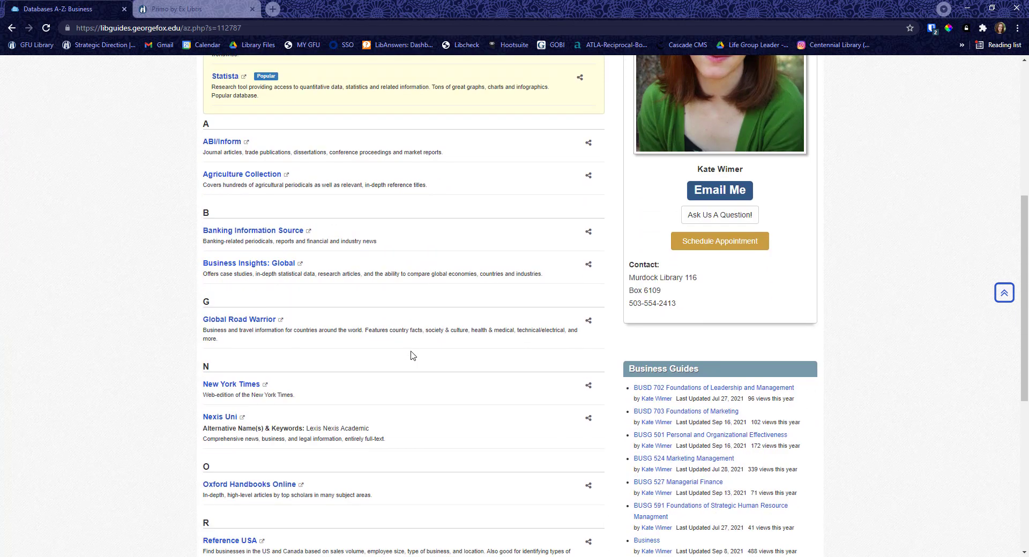
pyautogui.scroll(3, 412, 356)
pyautogui.scroll(1, 413, 355)
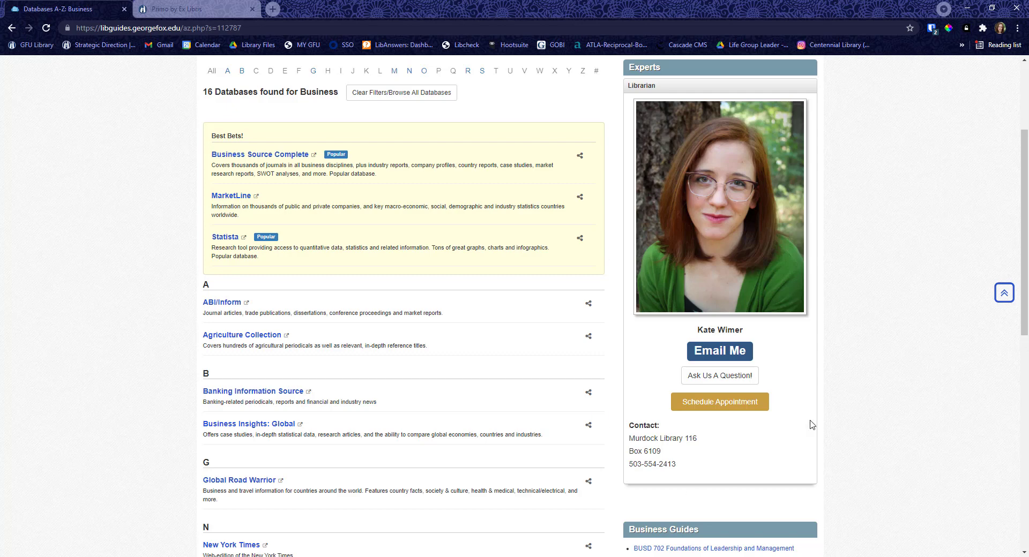
pyautogui.scroll(-5, 753, 403)
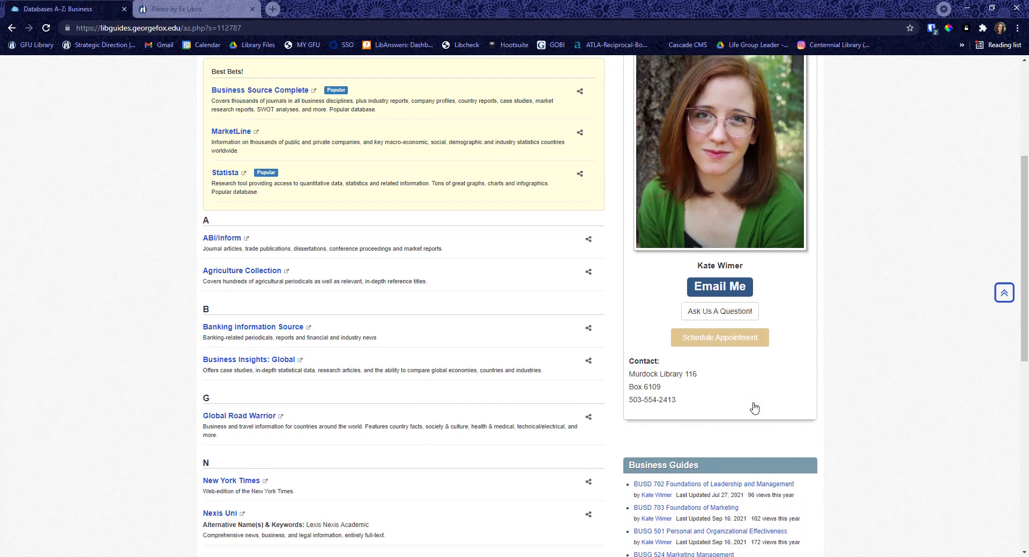
pyautogui.scroll(-3, 741, 284)
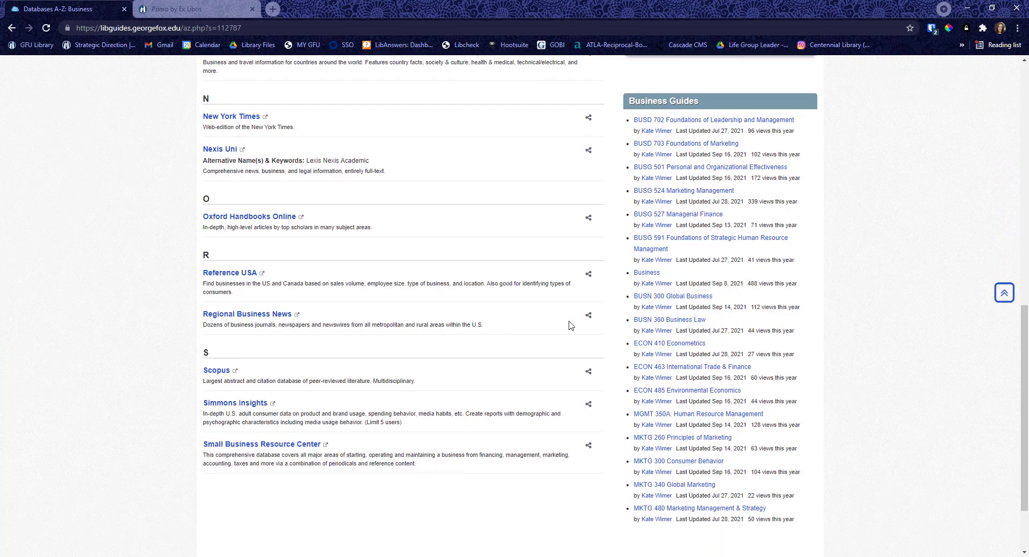
pyautogui.scroll(6, 572, 321)
pyautogui.scroll(5, 572, 320)
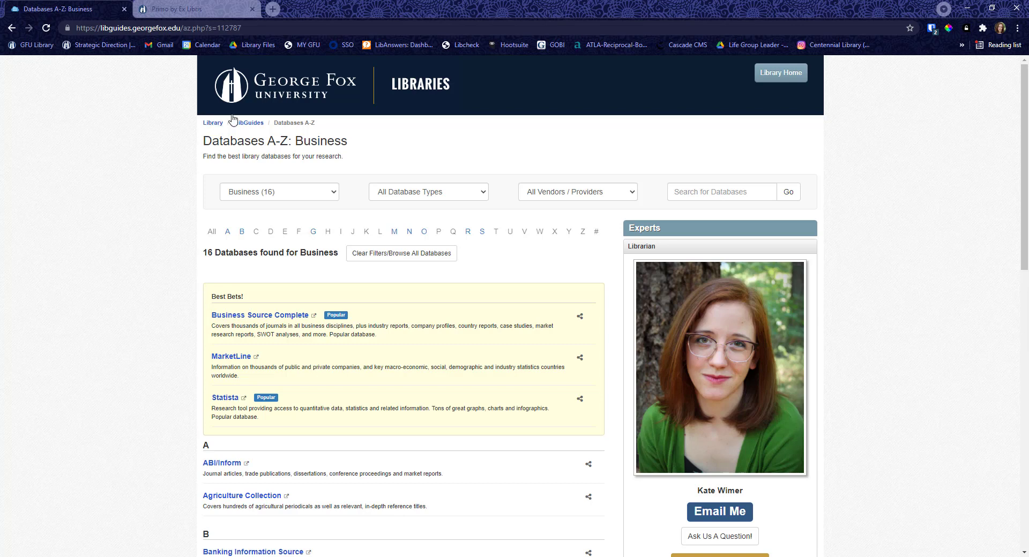
# Go back to the library home page and open the research guides for the Business subject area.
pyautogui.click(212, 124)
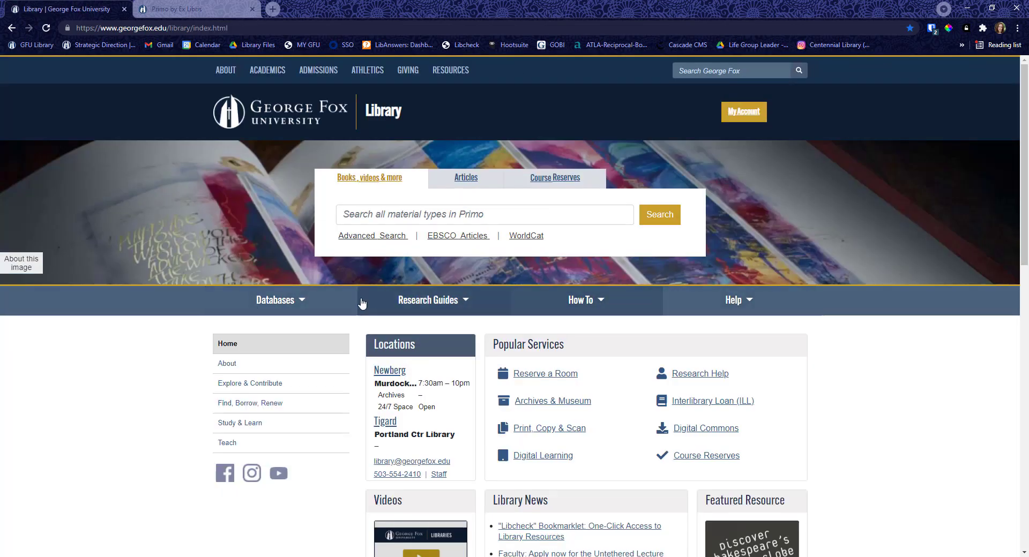
pyautogui.click(425, 301)
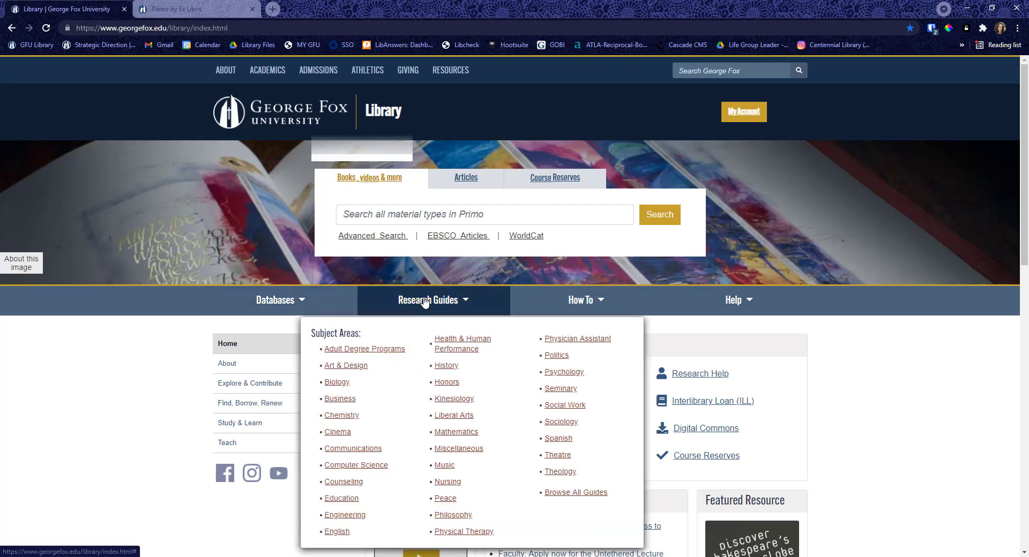
pyautogui.click(348, 401)
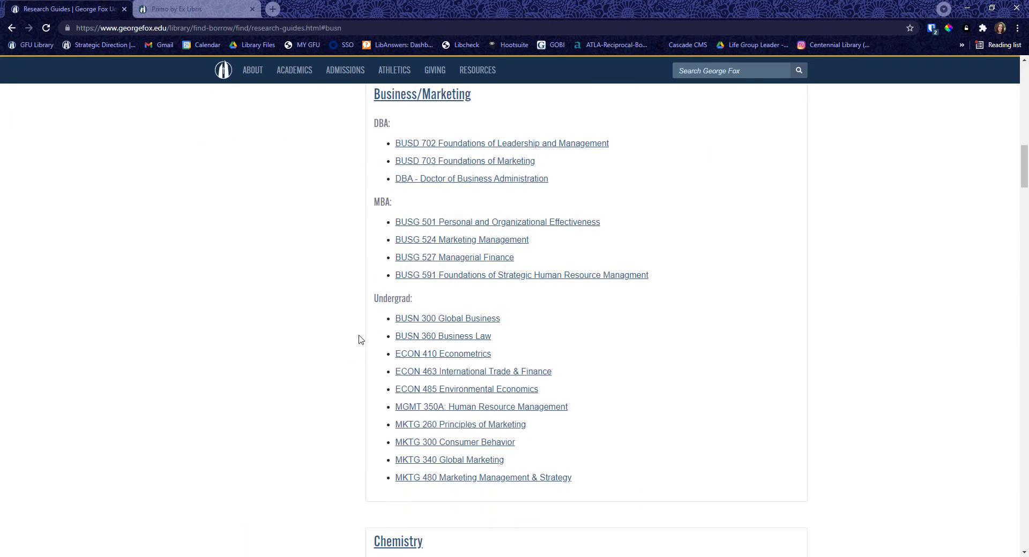
# Open the BUSN 300 Global Business guide and show its Country Information page.
pyautogui.click(451, 321)
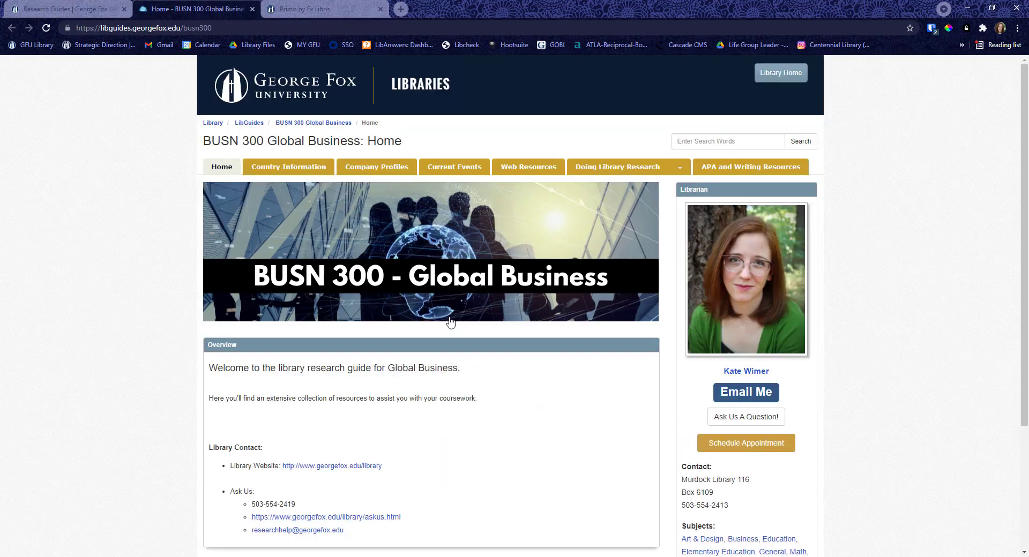
pyautogui.click(298, 171)
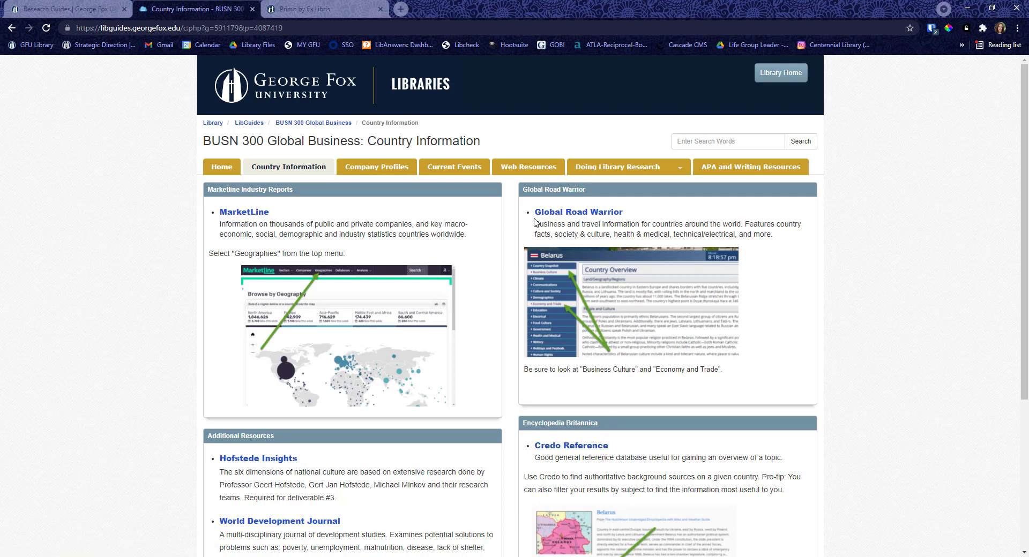
# View the Company Profiles page of the BUSN 300 guide, and open the Business/Marketing subject guide from the research guides list.
pyautogui.click(378, 171)
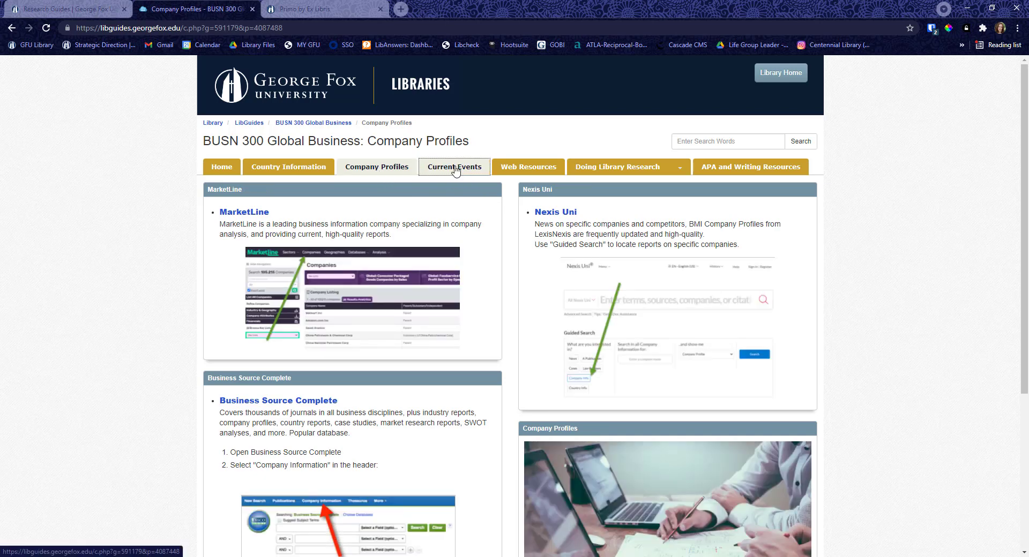
pyautogui.click(73, 7)
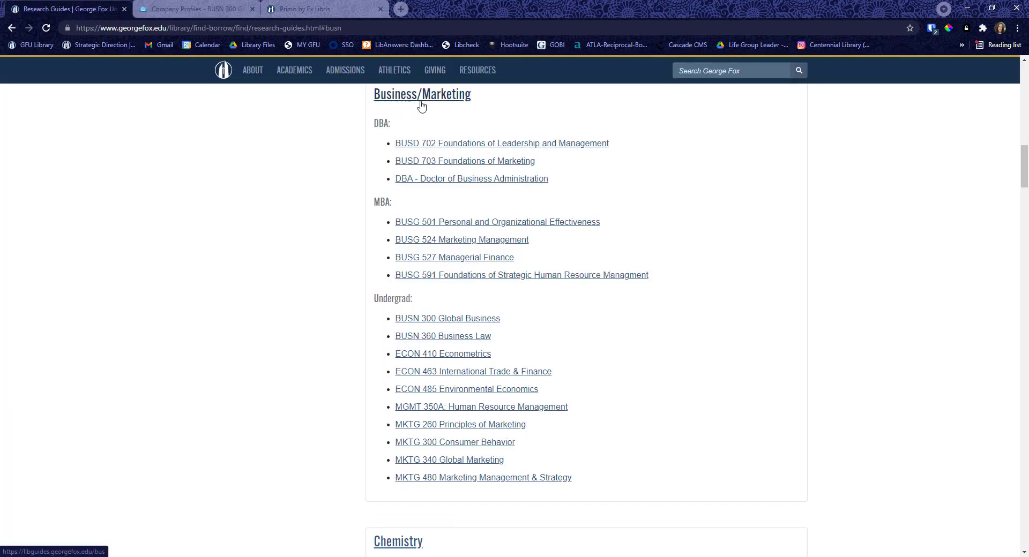
pyautogui.click(387, 96)
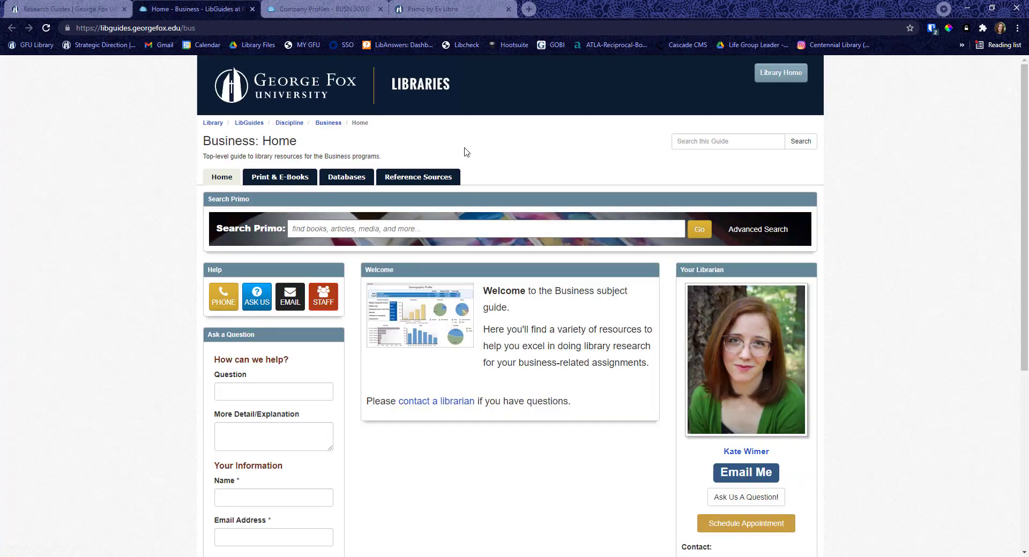
# Look through the Business guide's Print & E-Books, Databases and Reference Sources pages.
pyautogui.click(272, 181)
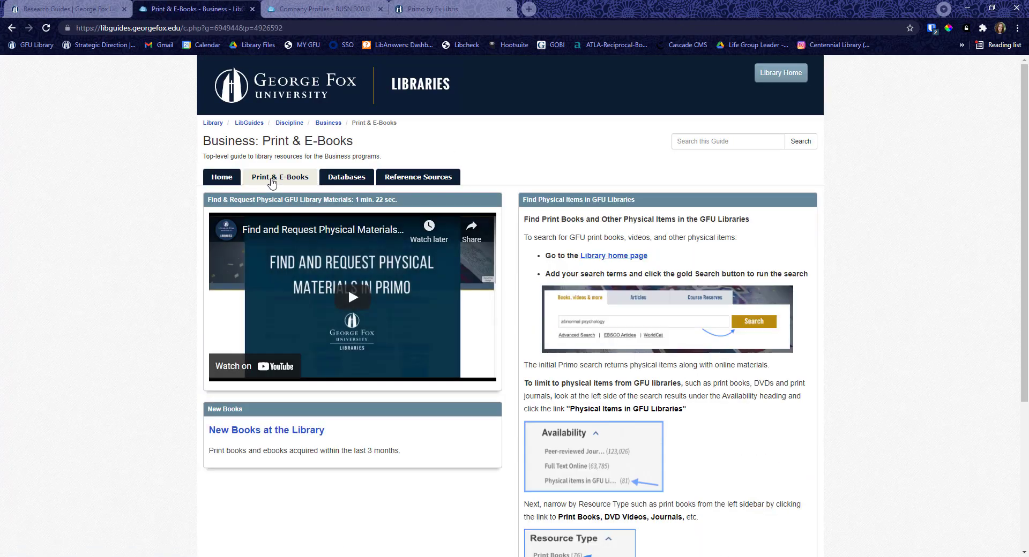
pyautogui.click(354, 179)
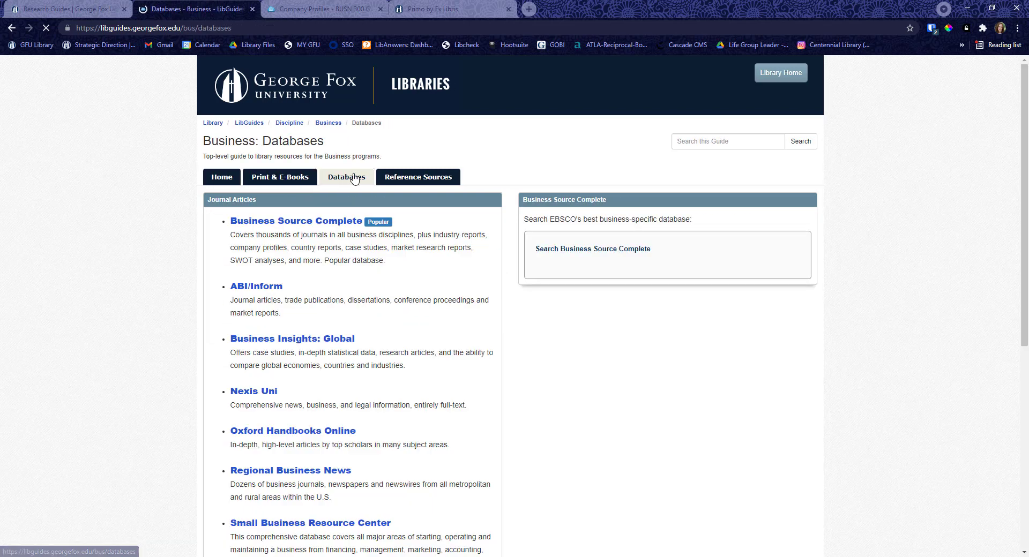
pyautogui.click(415, 179)
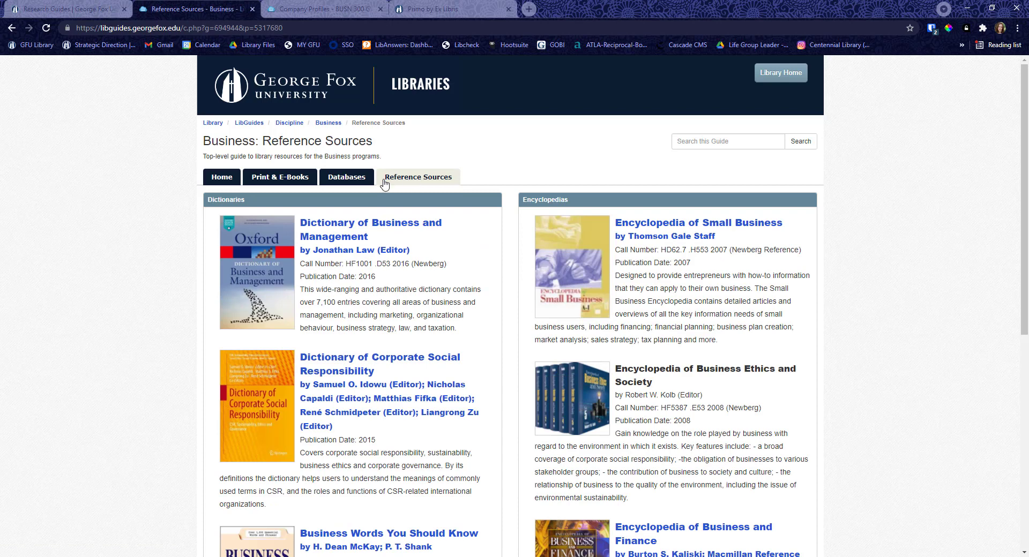
pyautogui.click(232, 182)
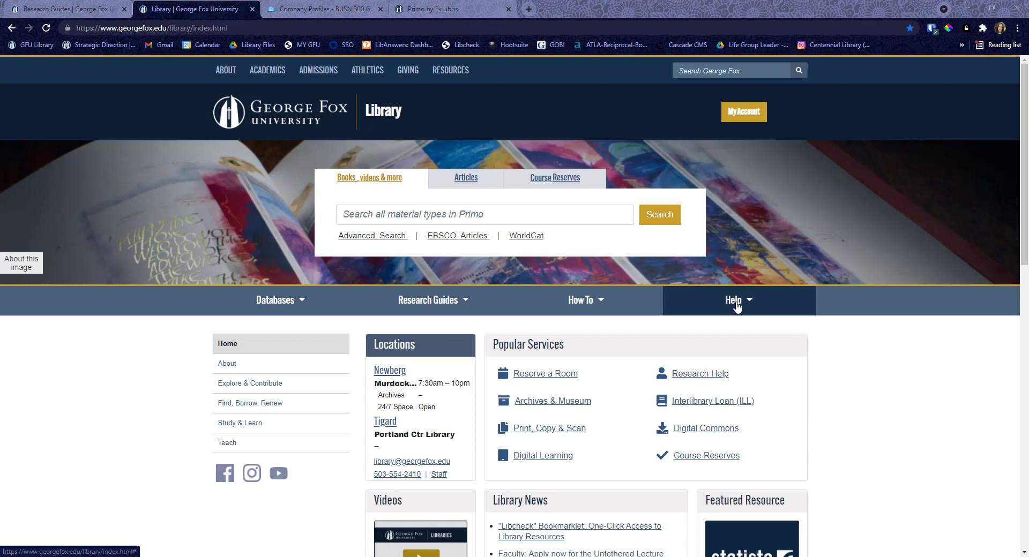
# Review the librarian contacts and appointment options on the library's Research Help page, and return to the library home page.
pyautogui.moveTo(737, 306)
pyautogui.click(474, 341)
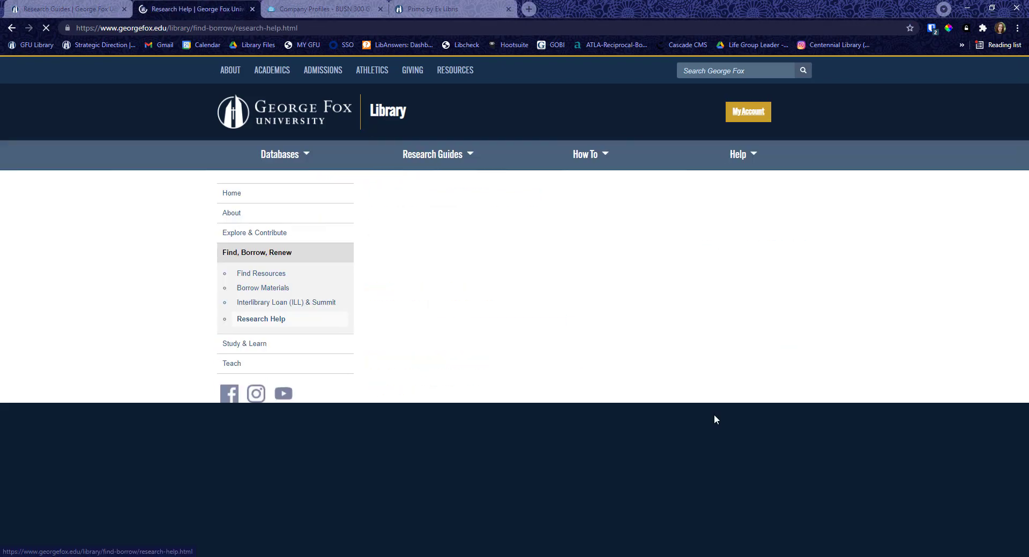
pyautogui.scroll(-10, 650, 291)
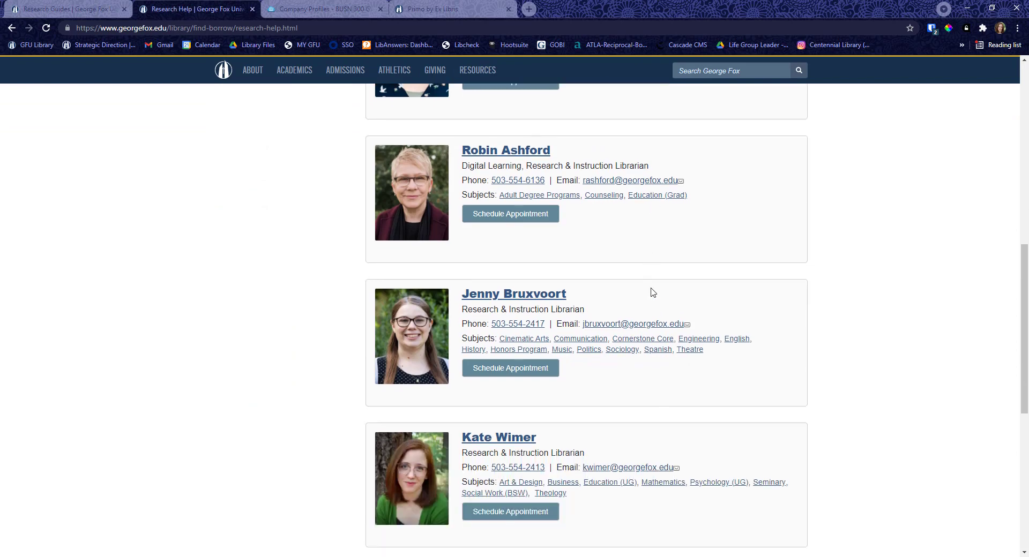
pyautogui.scroll(1, 879, 338)
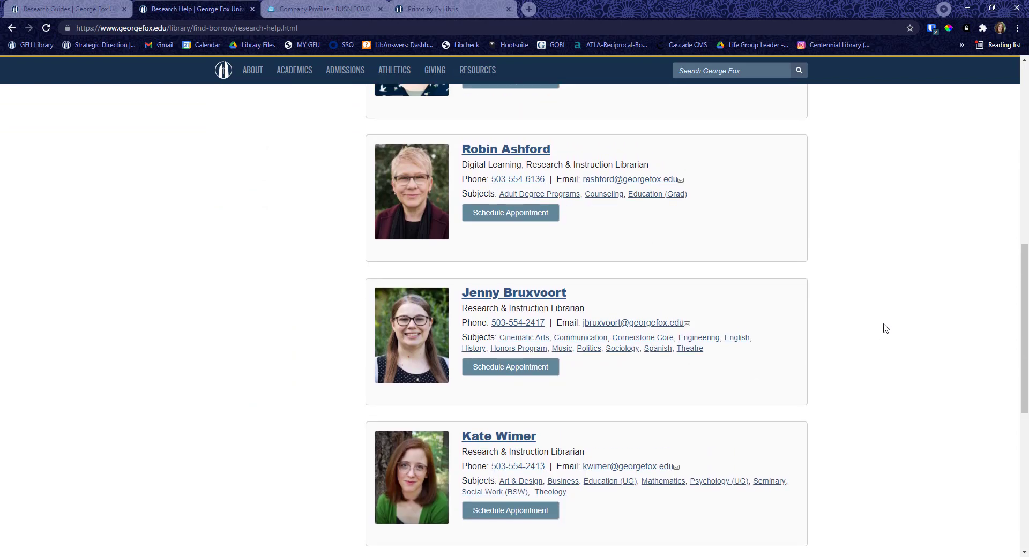
pyautogui.scroll(1, 885, 328)
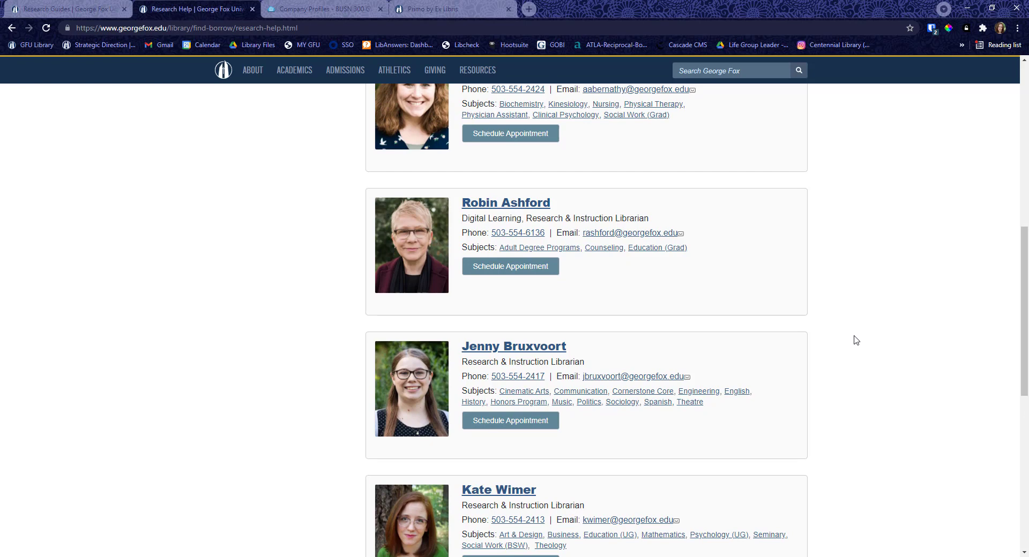
pyautogui.scroll(4, 856, 335)
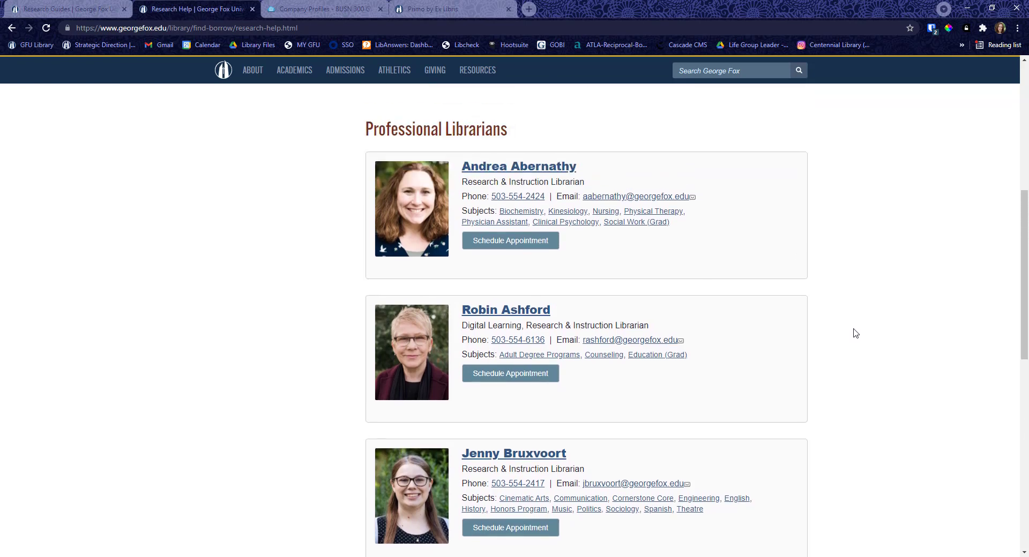
pyautogui.scroll(5, 856, 333)
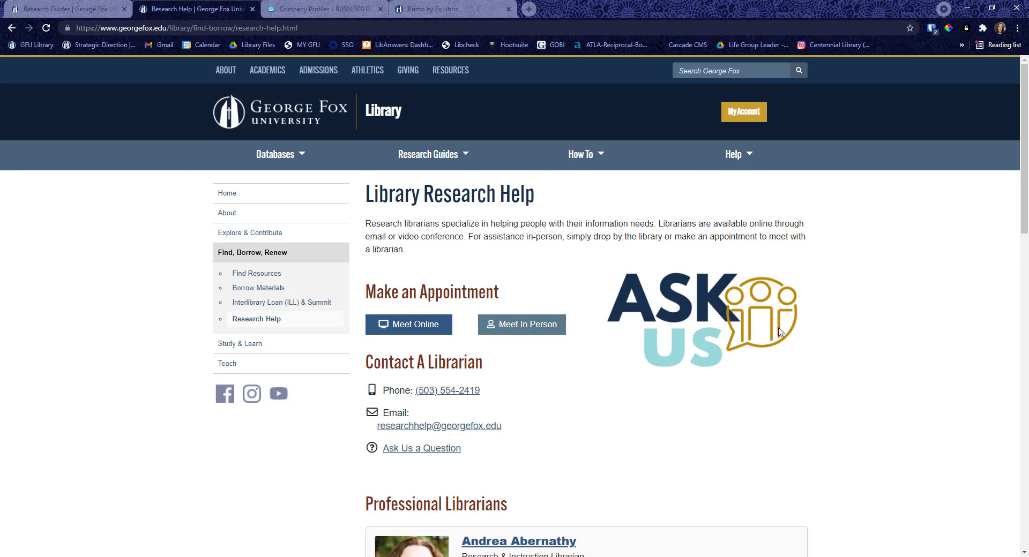
pyautogui.click(369, 123)
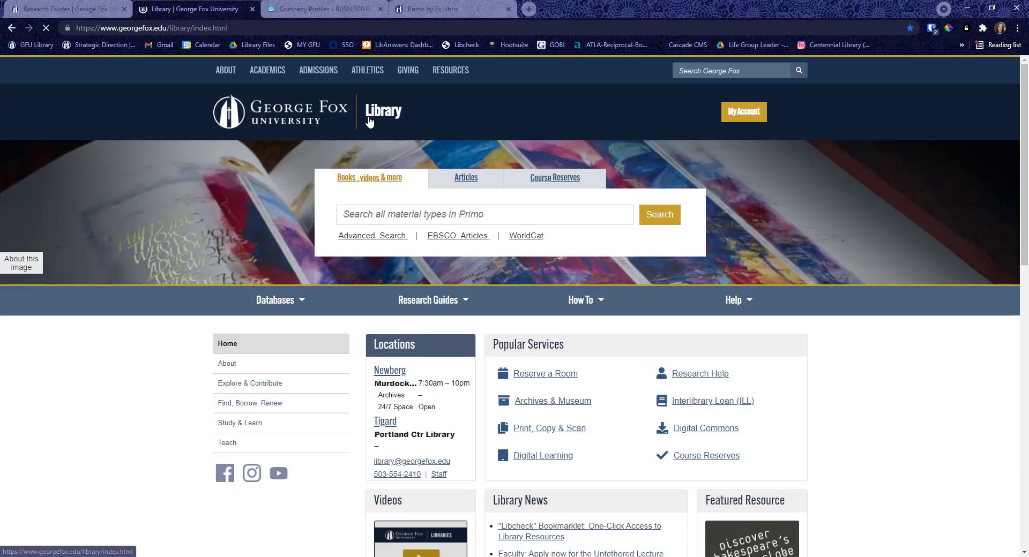
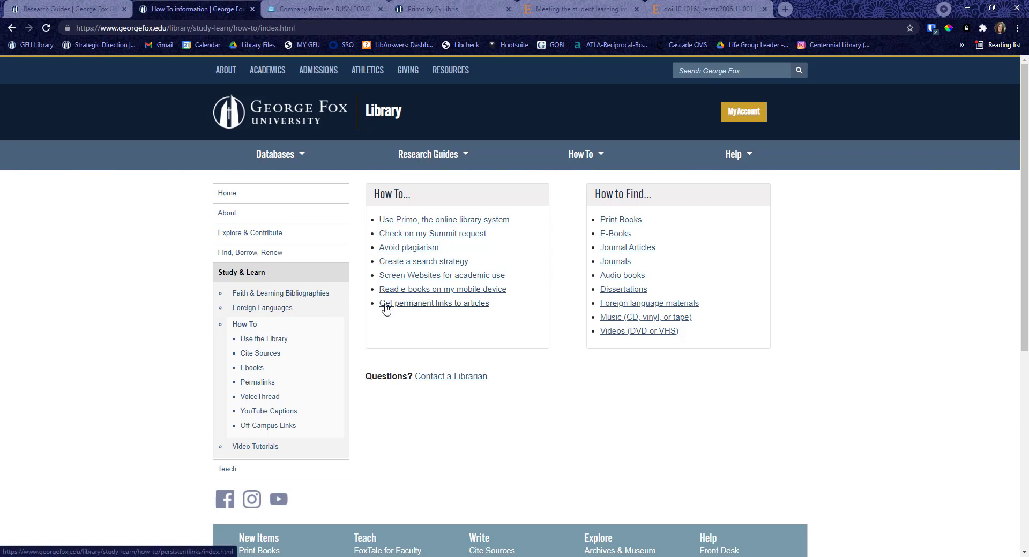
# Open the instructions for getting permanent links to articles and examine the GFU proxy prefix and the vendor table.
pyautogui.click(385, 304)
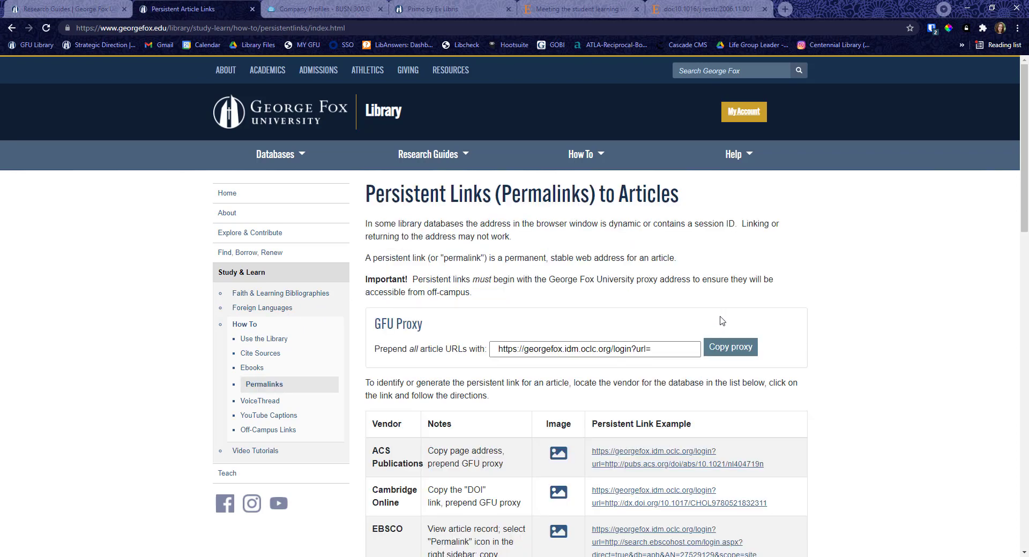
pyautogui.scroll(-2, 662, 290)
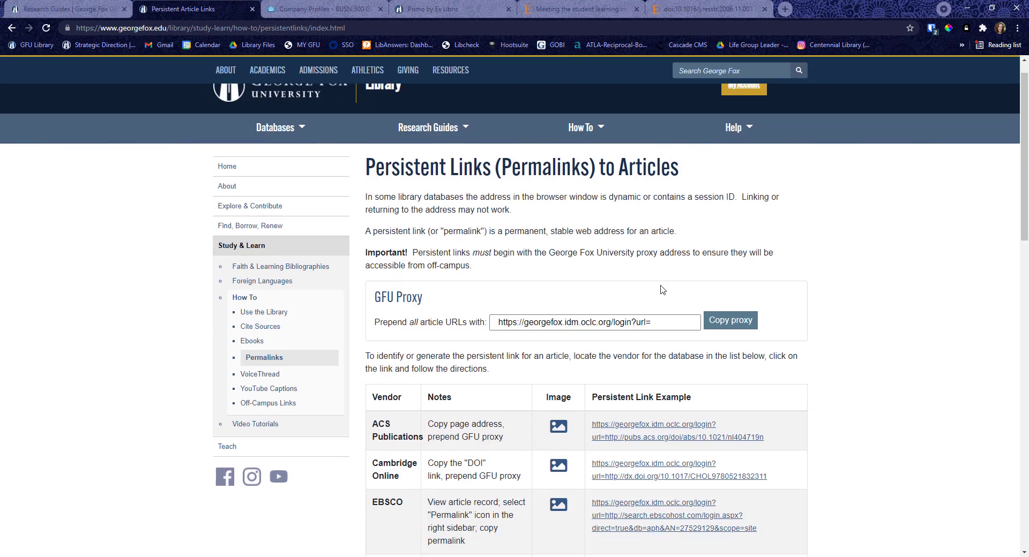
pyautogui.scroll(-3, 662, 289)
pyautogui.moveTo(685, 247); pyautogui.dragTo(484, 252)
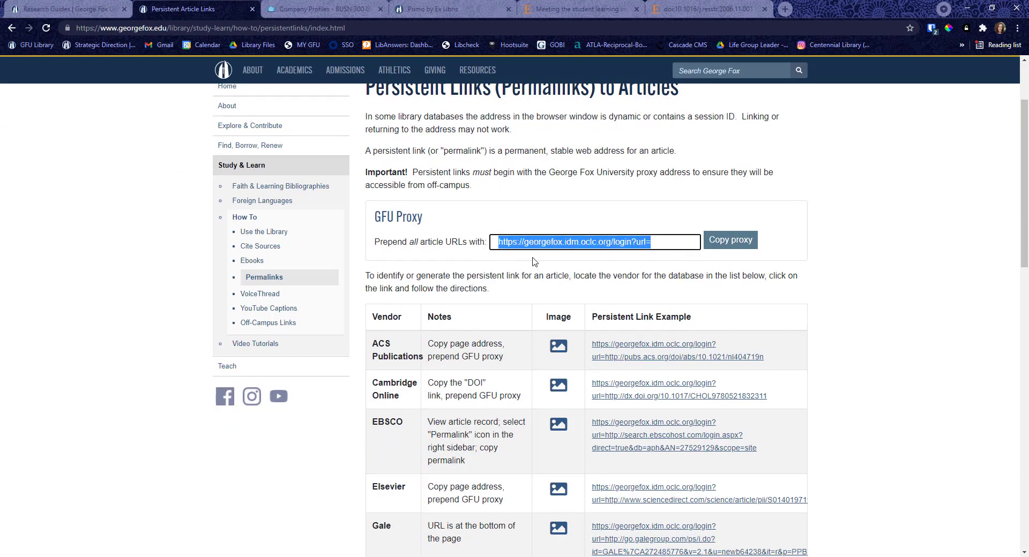
pyautogui.scroll(-1, 522, 262)
pyautogui.scroll(-3, 512, 247)
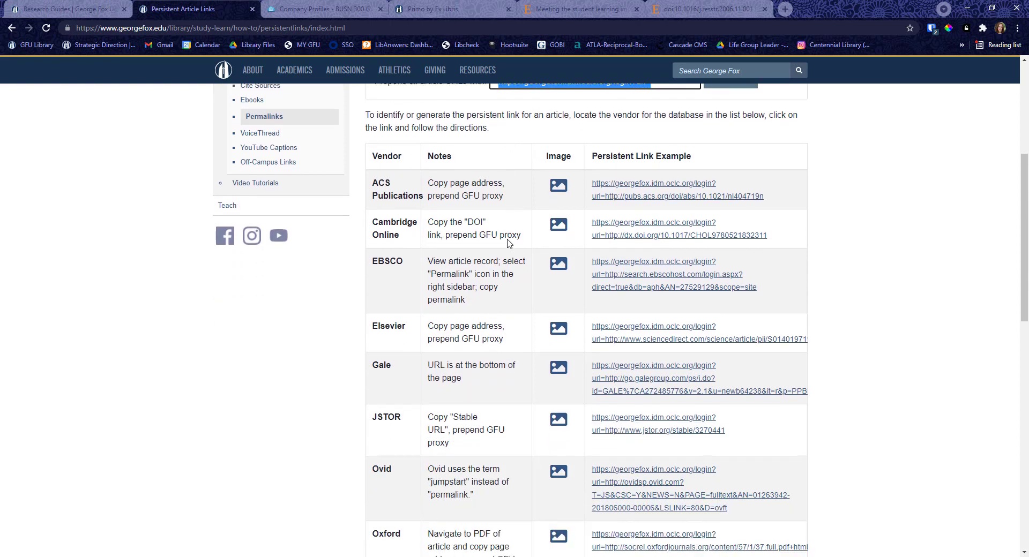
pyautogui.scroll(6, 508, 239)
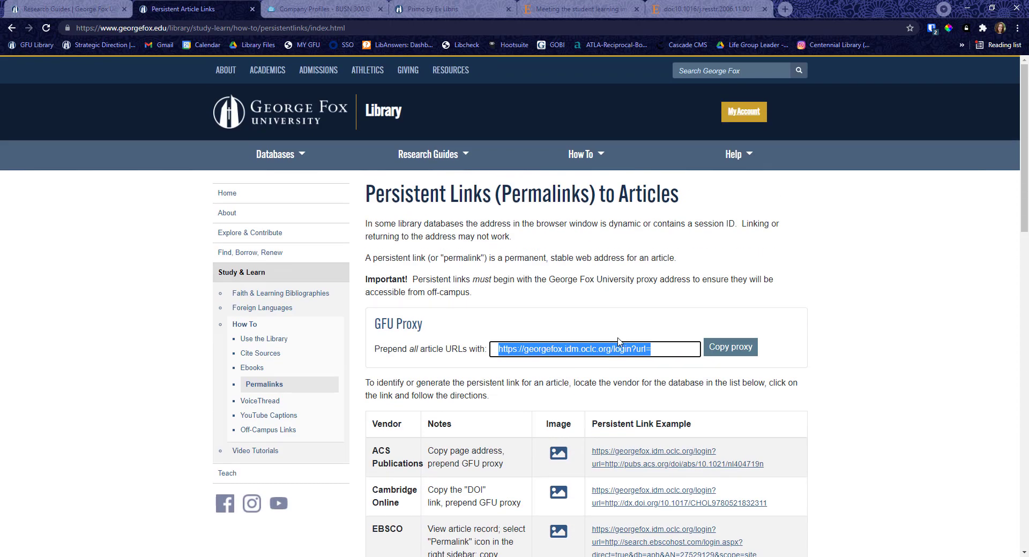
# Copy the address of the open ScienceDirect article and append it to the GFU proxy prefix on the permalinks page.
pyautogui.click(575, 6)
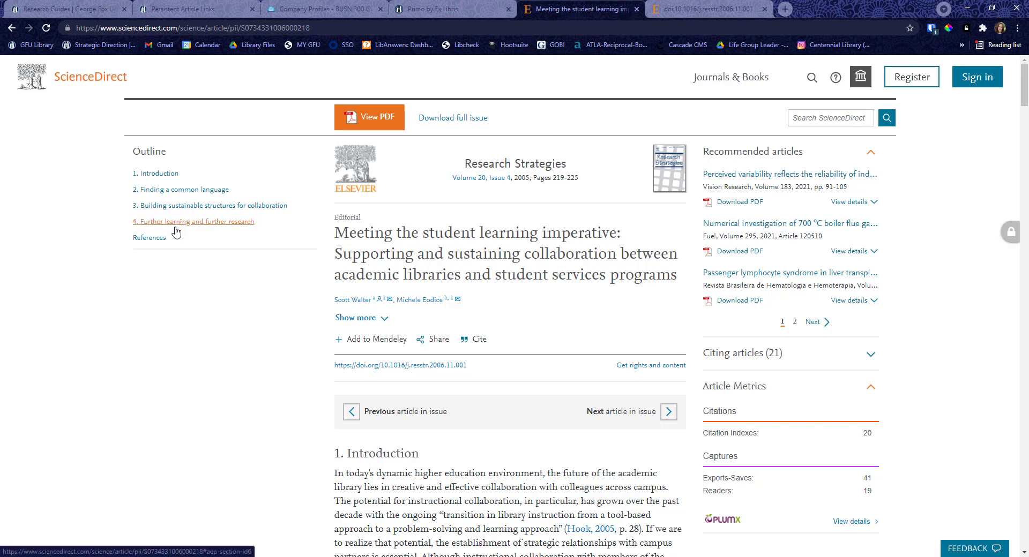
pyautogui.click(308, 27)
pyautogui.moveTo(307, 28); pyautogui.dragTo(62, 28)
pyautogui.hotkey('ctrl', 'c')
pyautogui.click(144, 6)
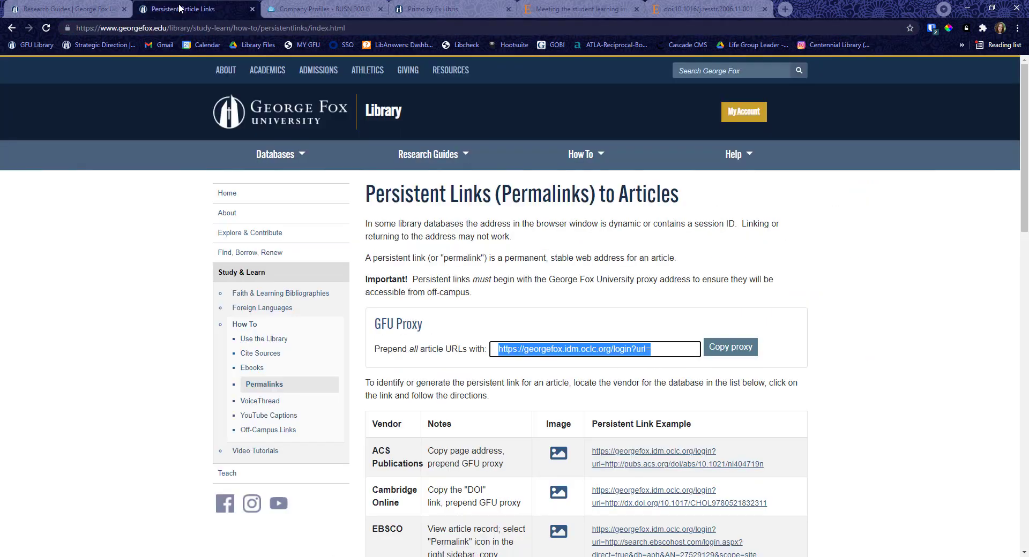
pyautogui.click(670, 347)
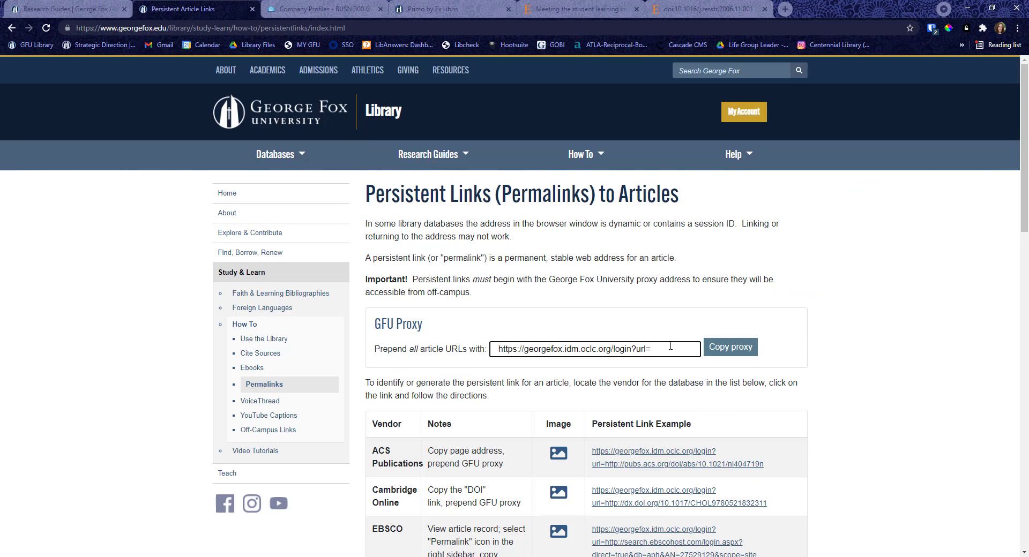
pyautogui.hotkey('ctrl', 'v')
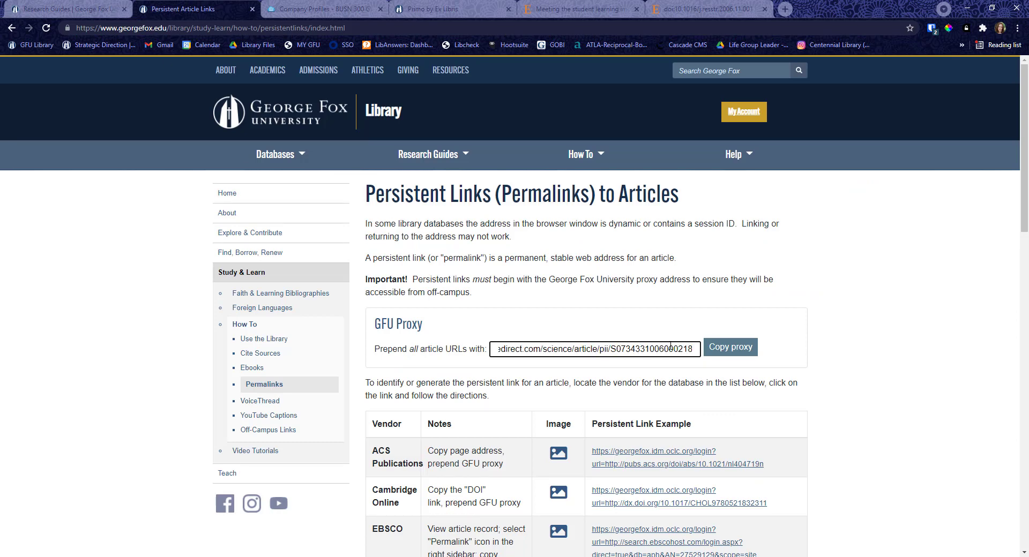
# Copy the combined proxy and article link and load it in the browser to test it.
pyautogui.moveTo(696, 349); pyautogui.dragTo(425, 345)
pyautogui.hotkey('ctrl', 'c')
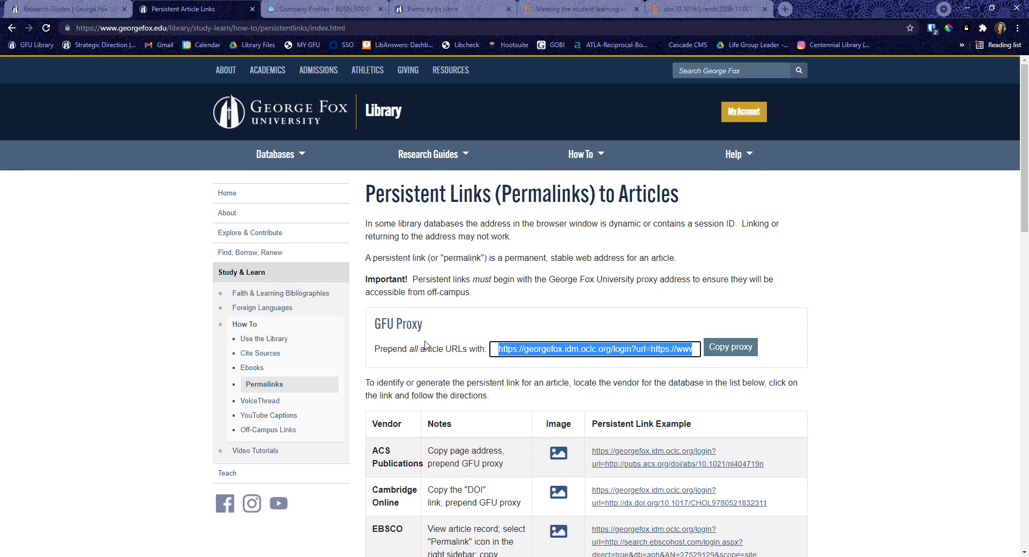
pyautogui.click(374, 28)
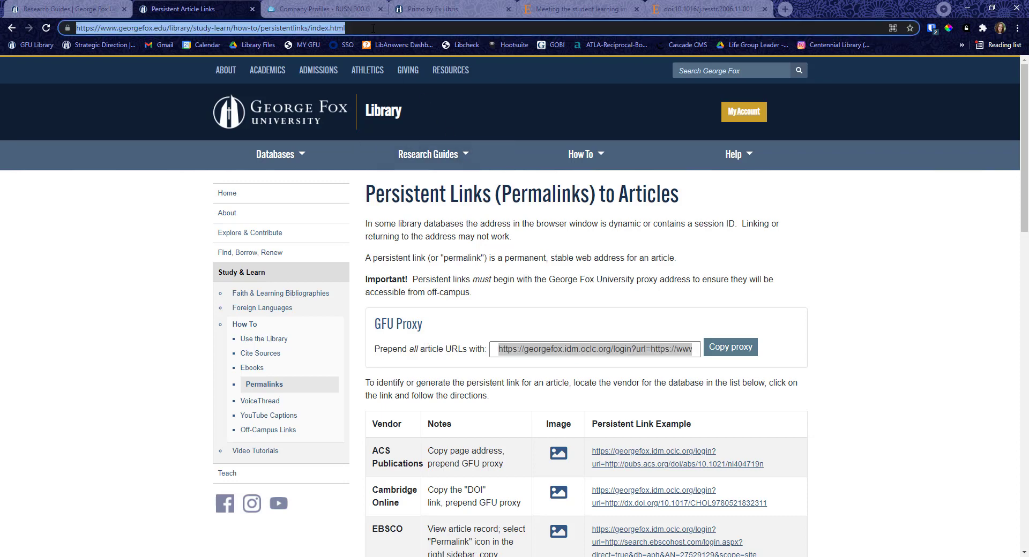
pyautogui.hotkey('ctrl', 'v')
pyautogui.press('Return')
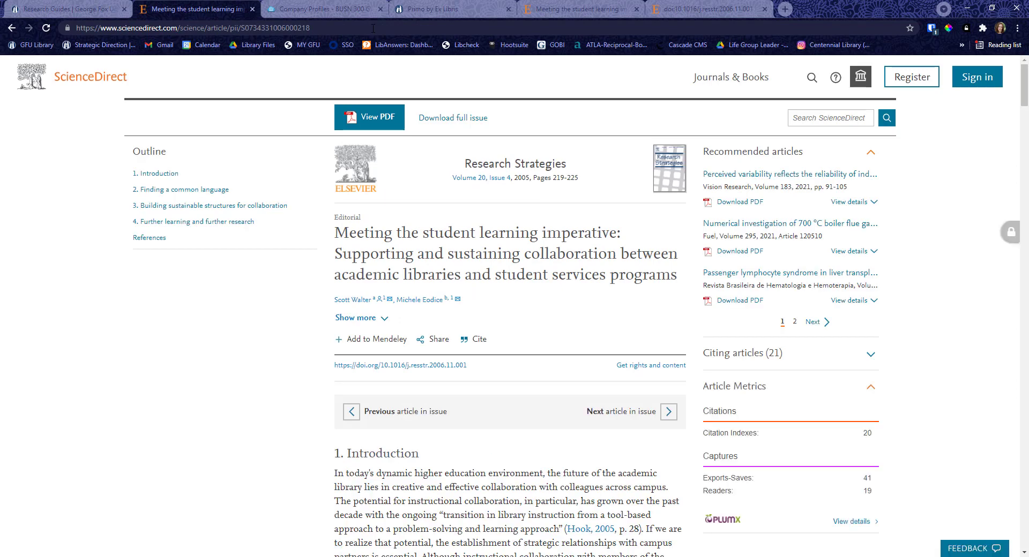
# Open Business Source Complete from the BUSN 300 guide's Company Profiles page and search it for "transformative human resource Management".
pyautogui.click(336, 14)
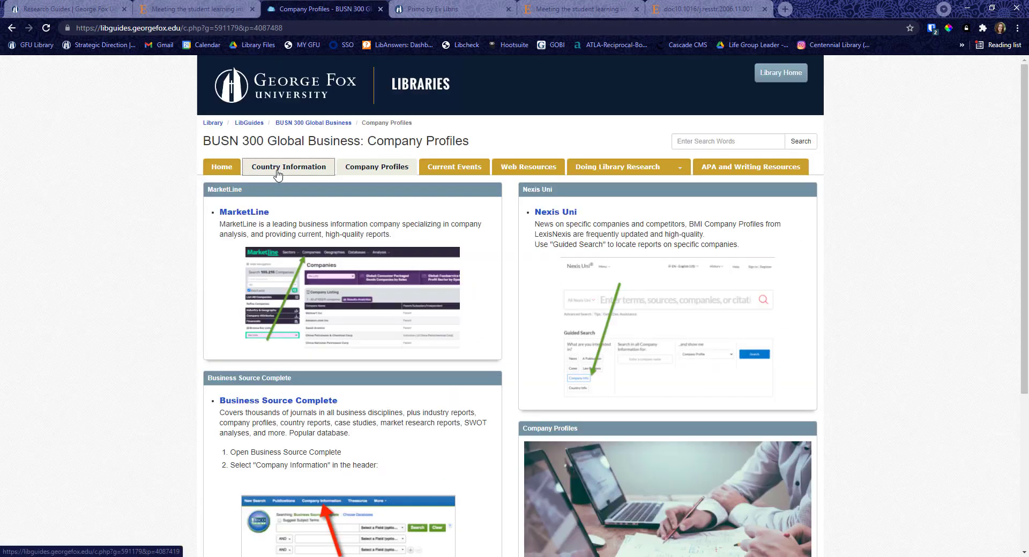
pyautogui.click(303, 406)
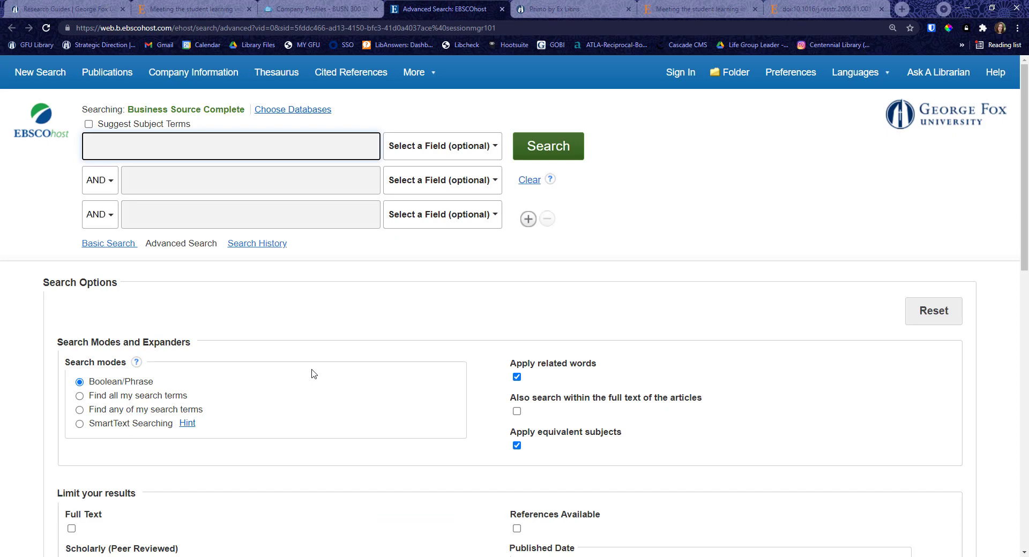
pyautogui.write('trans')
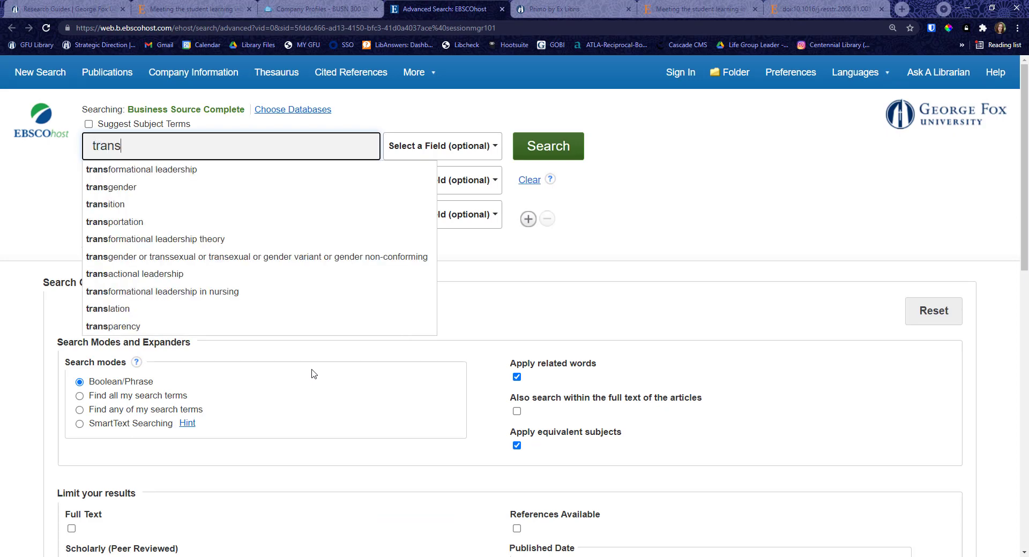
pyautogui.write('form')
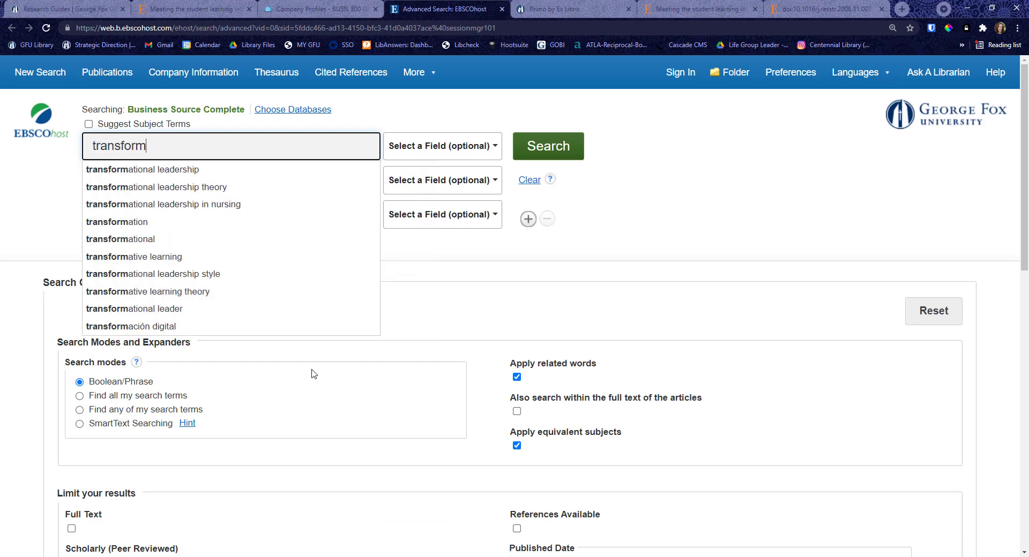
pyautogui.write('ative h')
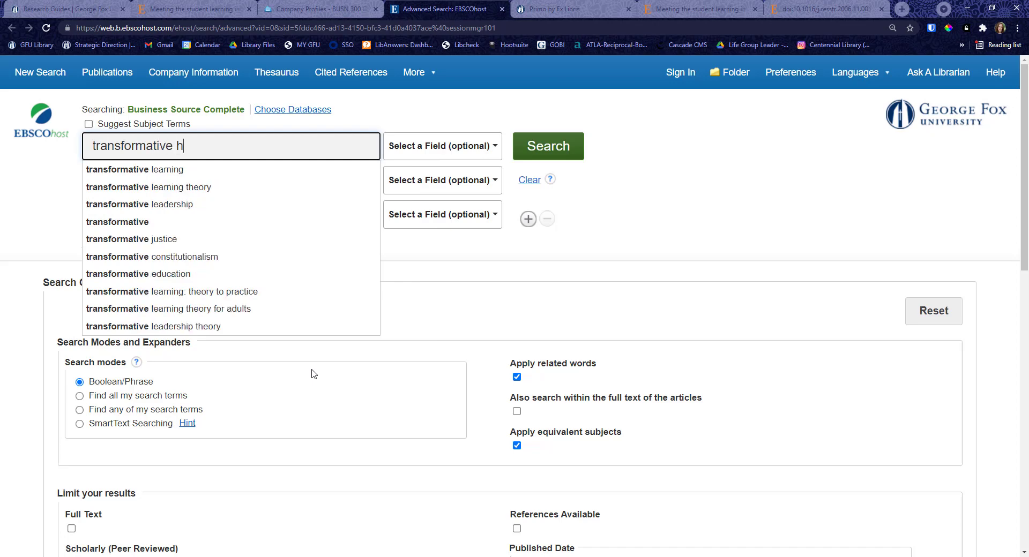
pyautogui.write('uman resource ')
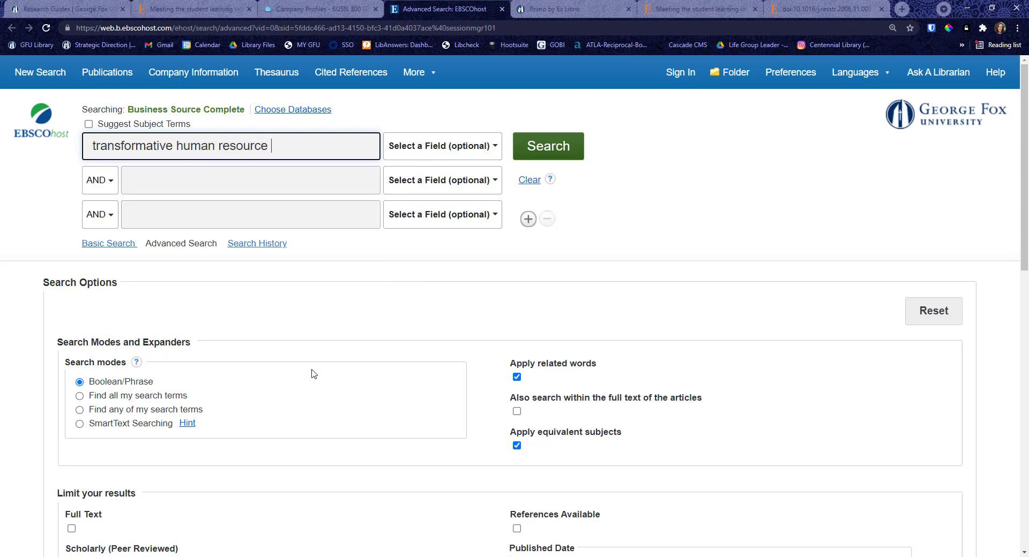
pyautogui.write('Management')
pyautogui.press('Return')
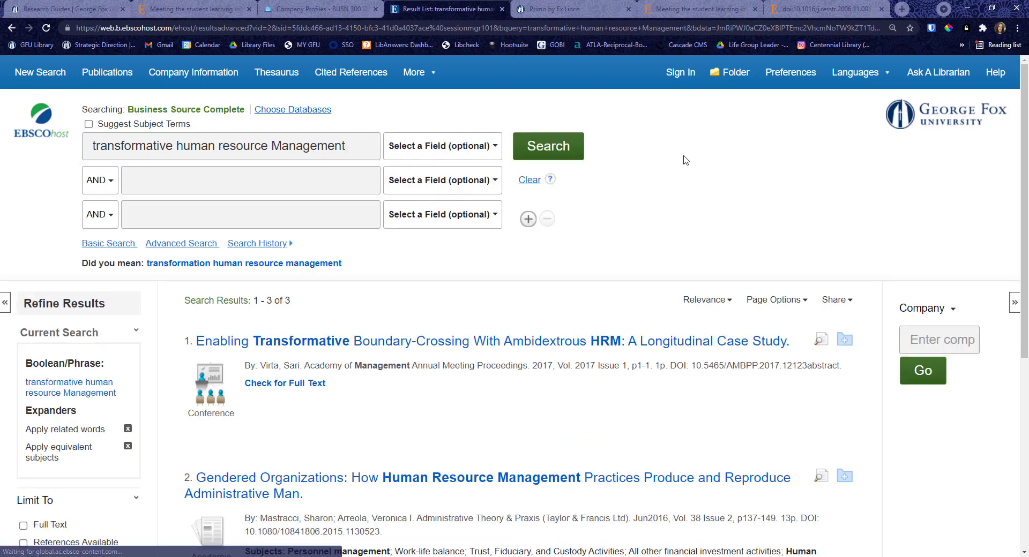
pyautogui.scroll(-3, 683, 160)
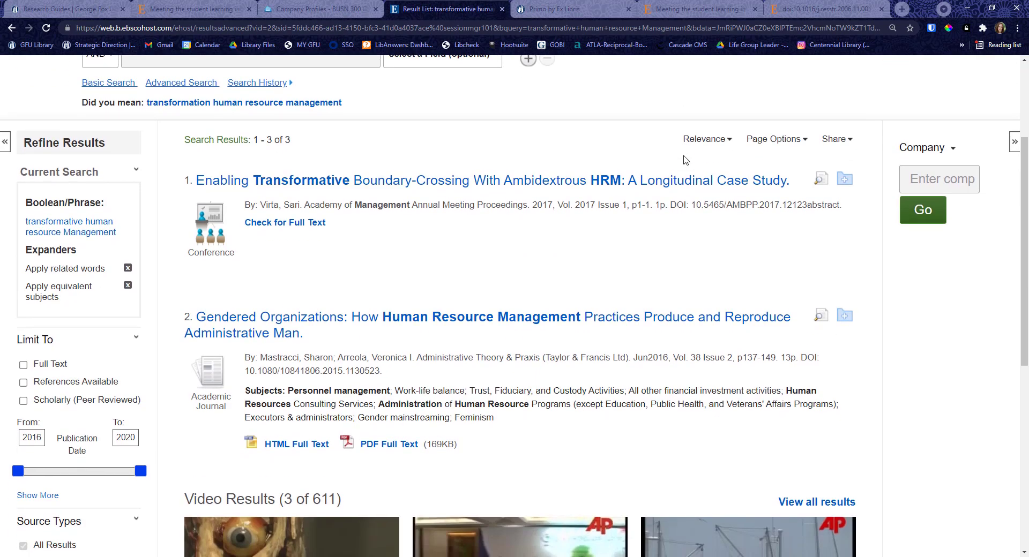
# Open the record for "Gendered Organizations: How Human Resource Management Practices Produce and Reproduce Administrative Man" and display its permalink.
pyautogui.click(415, 318)
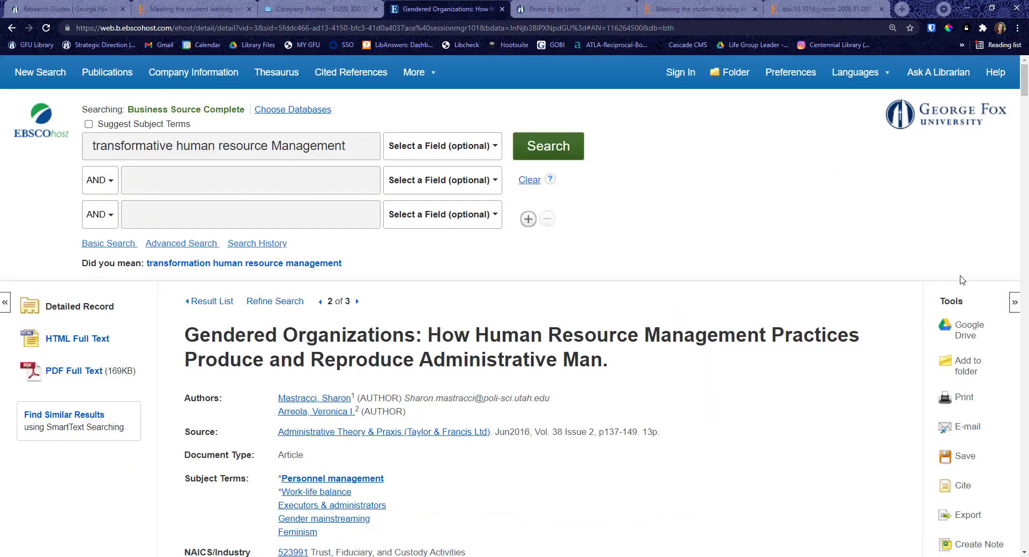
pyautogui.scroll(-1, 961, 280)
pyautogui.scroll(-2, 960, 279)
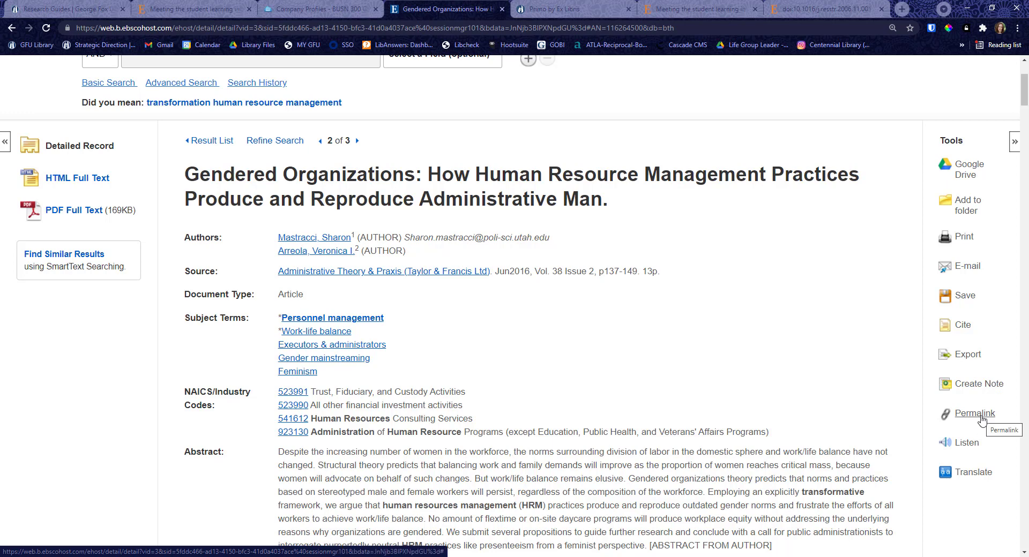
pyautogui.click(975, 414)
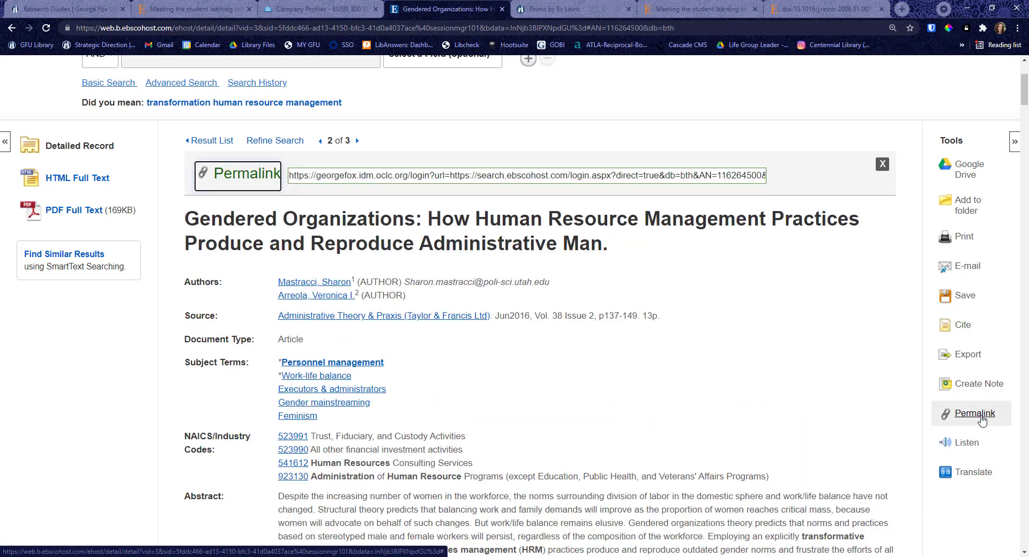
# Examine the article's permalink and the session-based page address for comparison, and select the full permalink.
pyautogui.click(337, 180)
pyautogui.moveTo(295, 179); pyautogui.dragTo(455, 180)
pyautogui.click(491, 178)
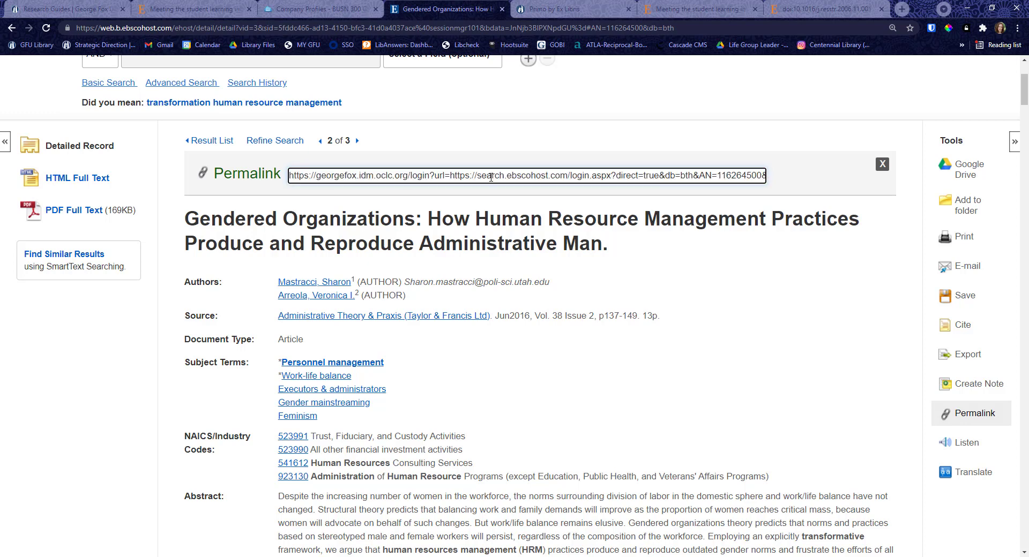
pyautogui.click(445, 29)
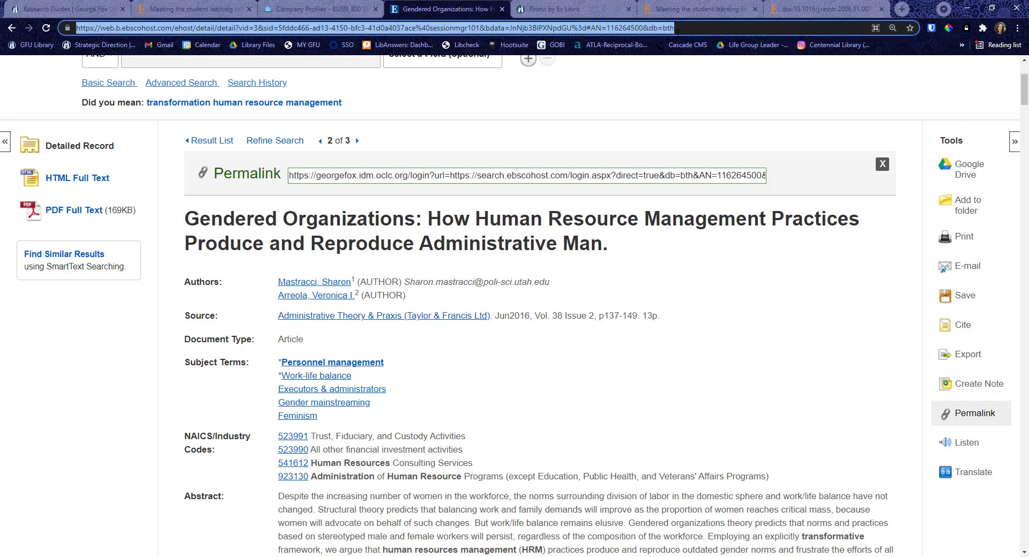
pyautogui.click(568, 28)
pyautogui.moveTo(429, 28); pyautogui.dragTo(504, 28)
pyautogui.click(505, 28)
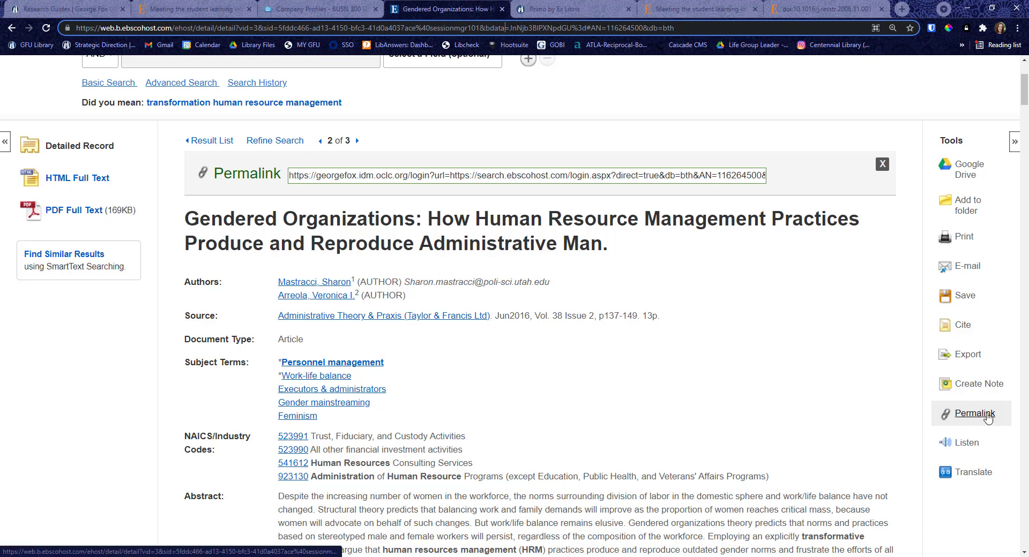
pyautogui.click(311, 181)
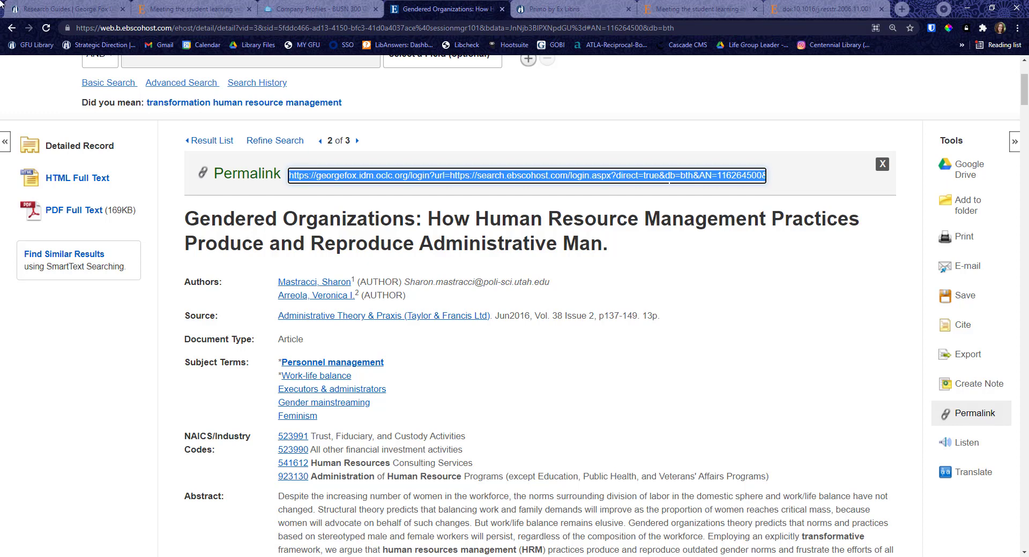
# Return to the GFU Library home page and open Primo's advanced search.
pyautogui.click(40, 10)
pyautogui.click(36, 46)
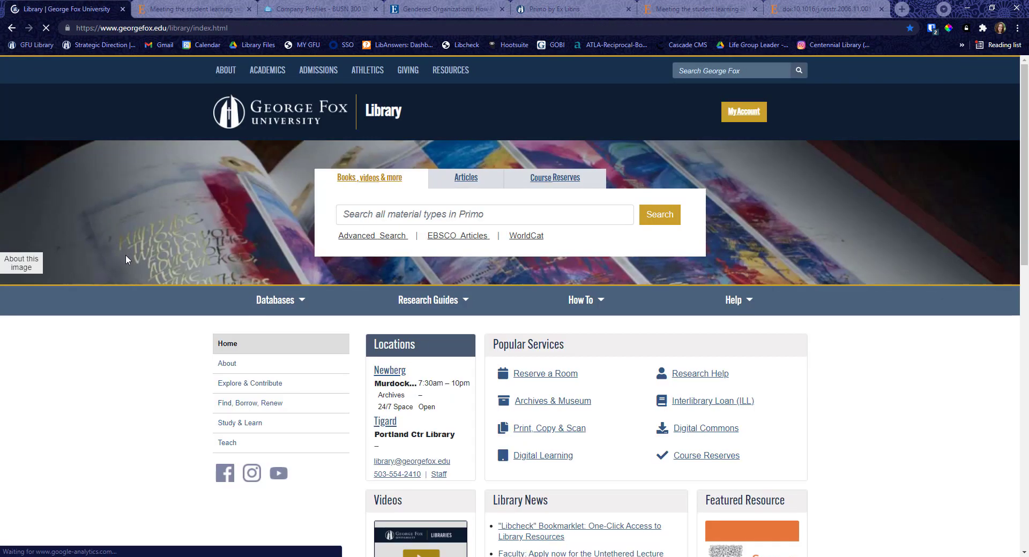
pyautogui.click(415, 219)
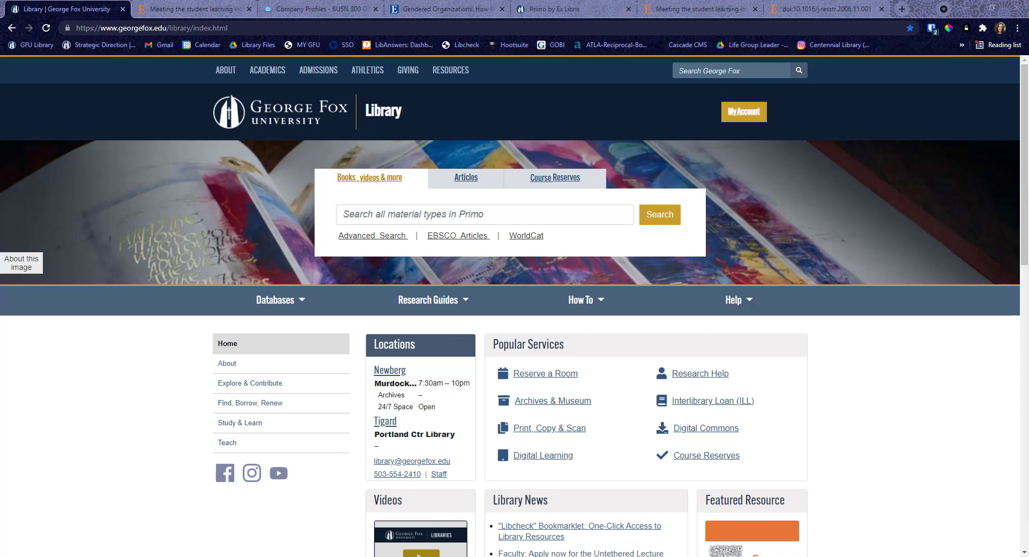
pyautogui.click(354, 238)
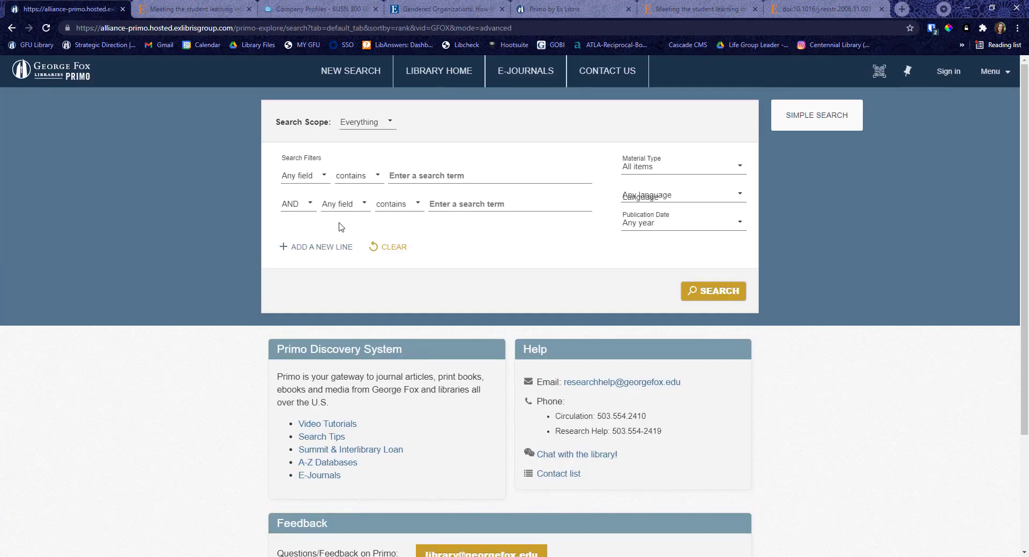
# Run an advanced Primo search for items whose subject contains "impressionism".
pyautogui.click(322, 182)
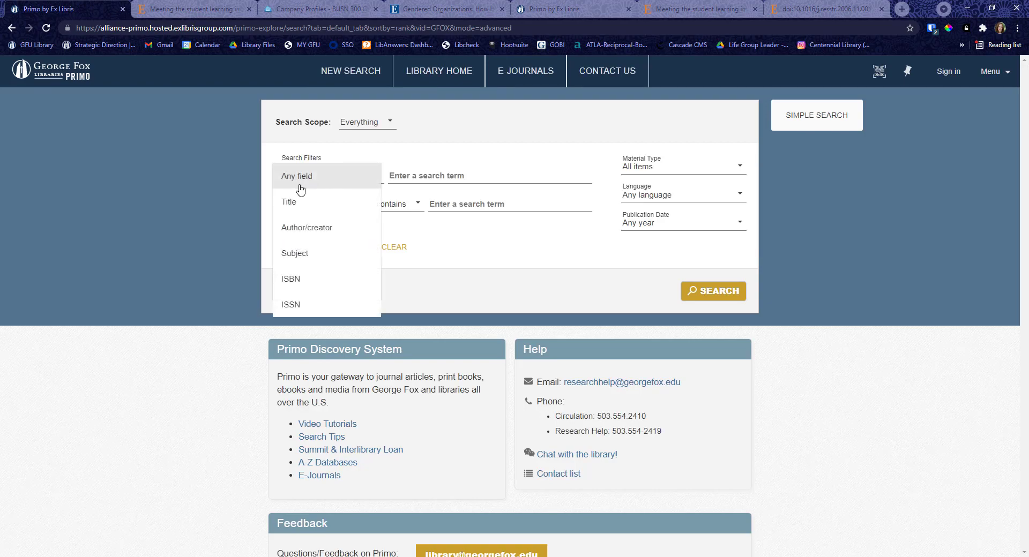
pyautogui.click(294, 256)
pyautogui.click(439, 177)
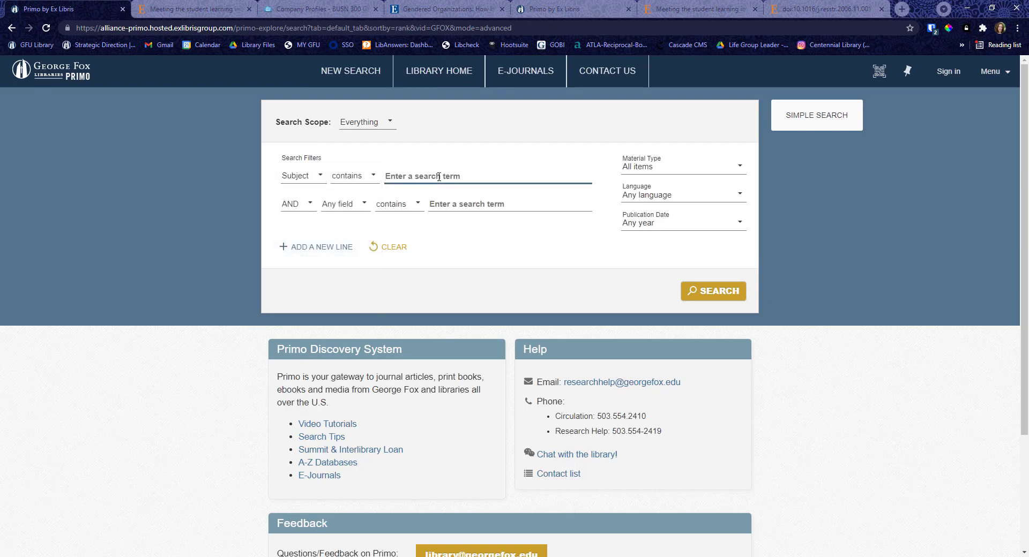
pyautogui.write('impressionism')
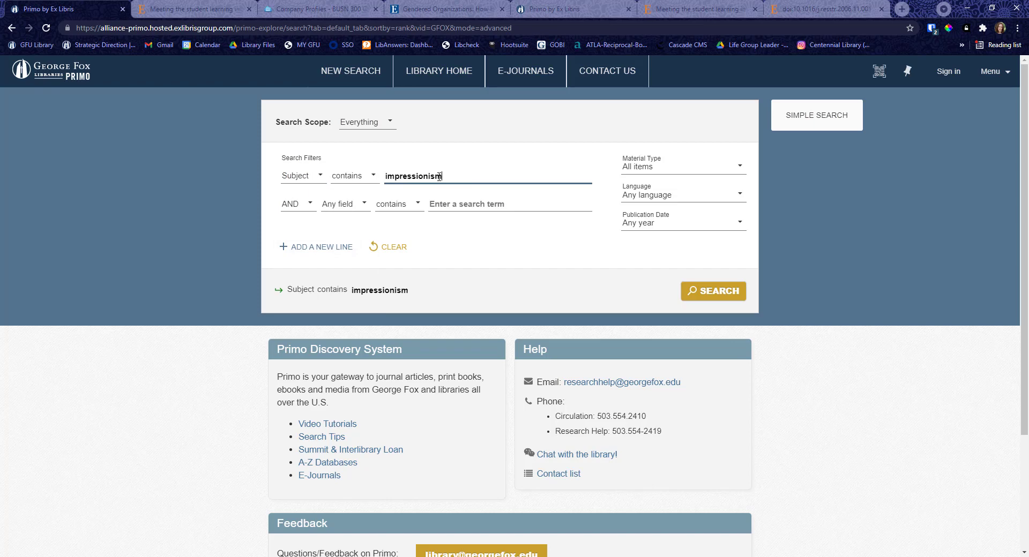
pyautogui.press('Return')
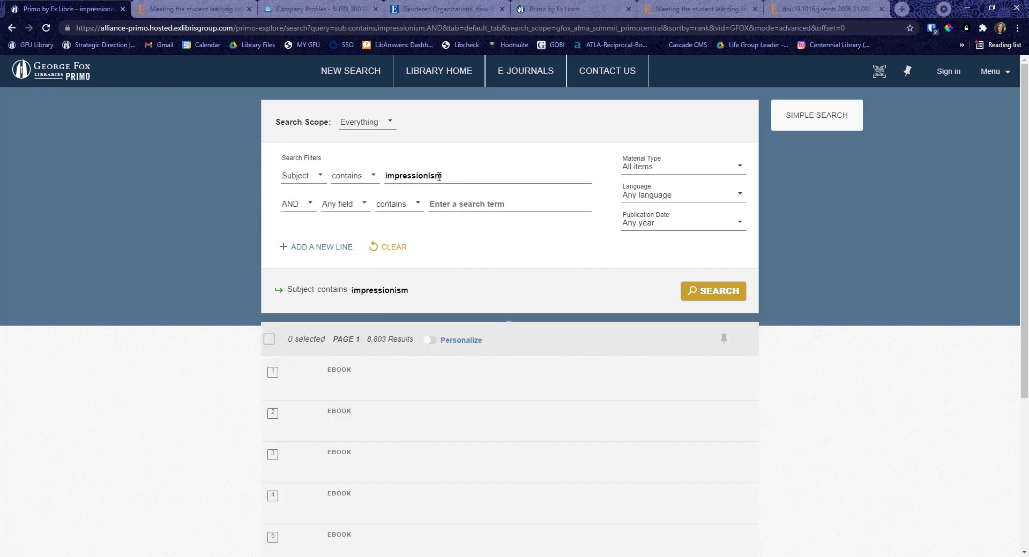
# Open the ebook record "Impressionism and post-impressionism" from the results and display its permalink.
pyautogui.scroll(-4, 875, 468)
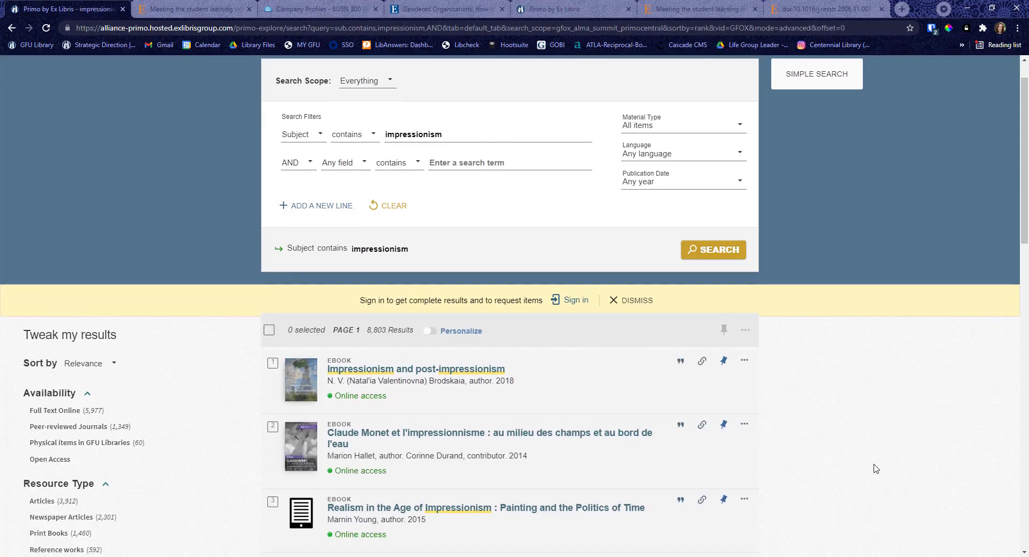
pyautogui.click(471, 201)
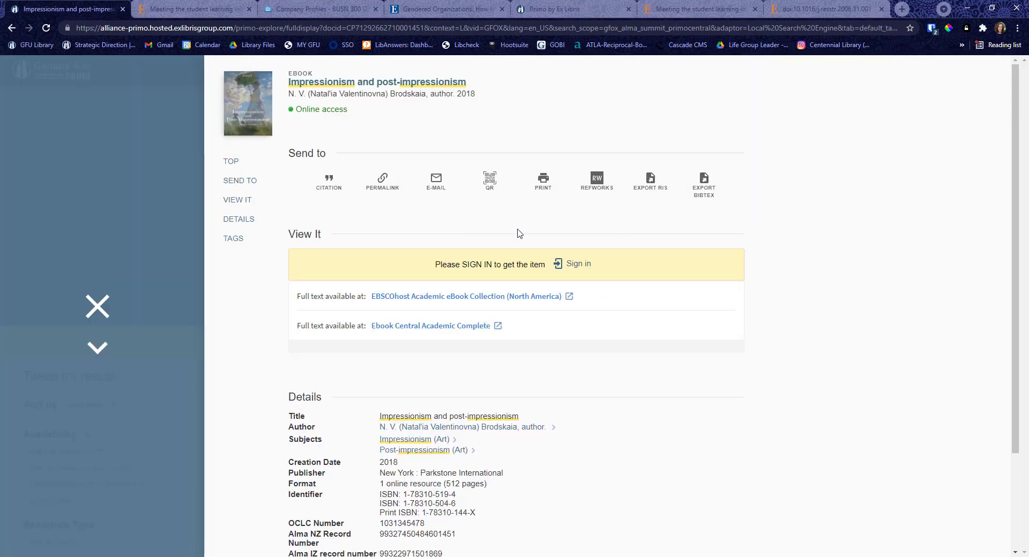
pyautogui.click(390, 188)
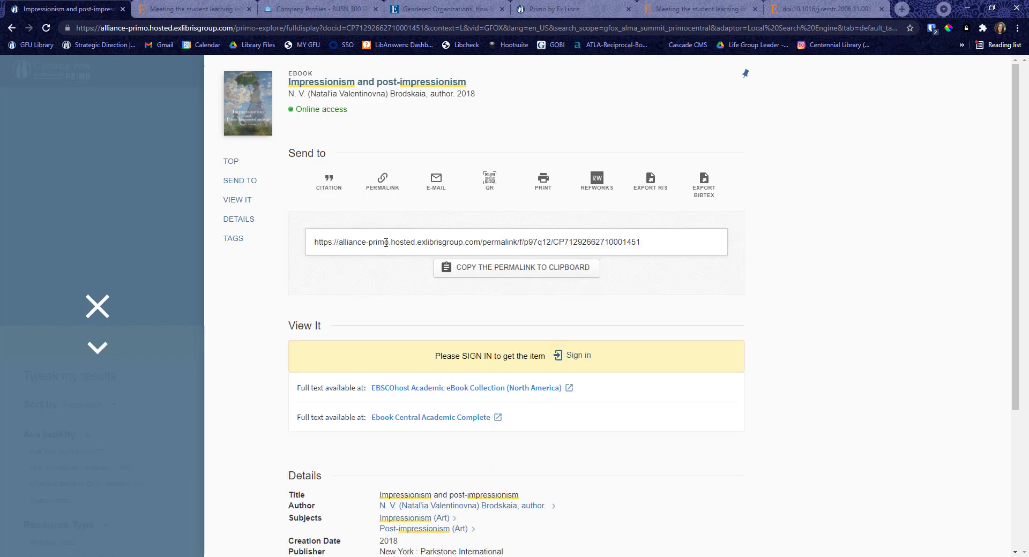
# Open the ebook in Ebook Central Academic Complete, display its shareable link, and close the sharing dialog.
pyautogui.scroll(-2, 386, 243)
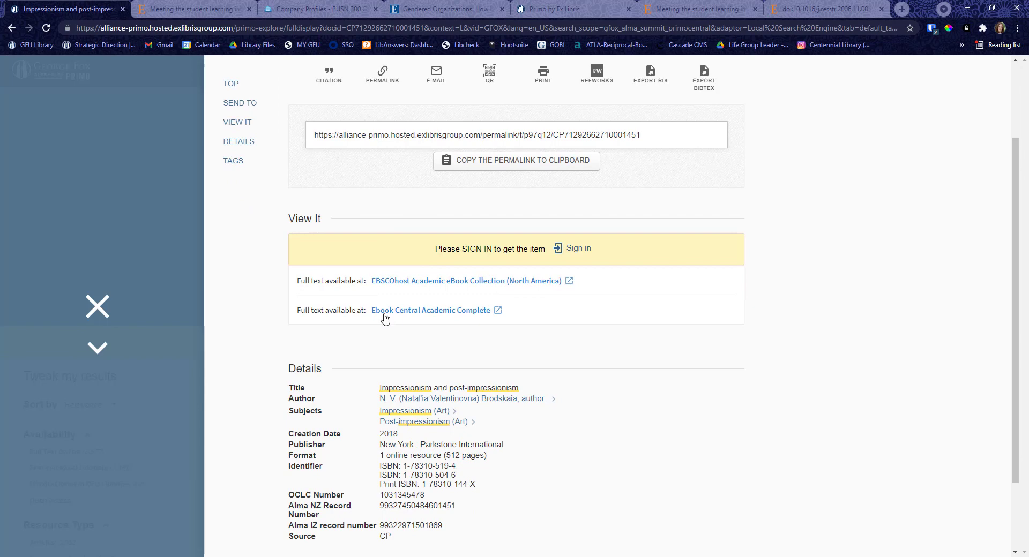
pyautogui.click(385, 318)
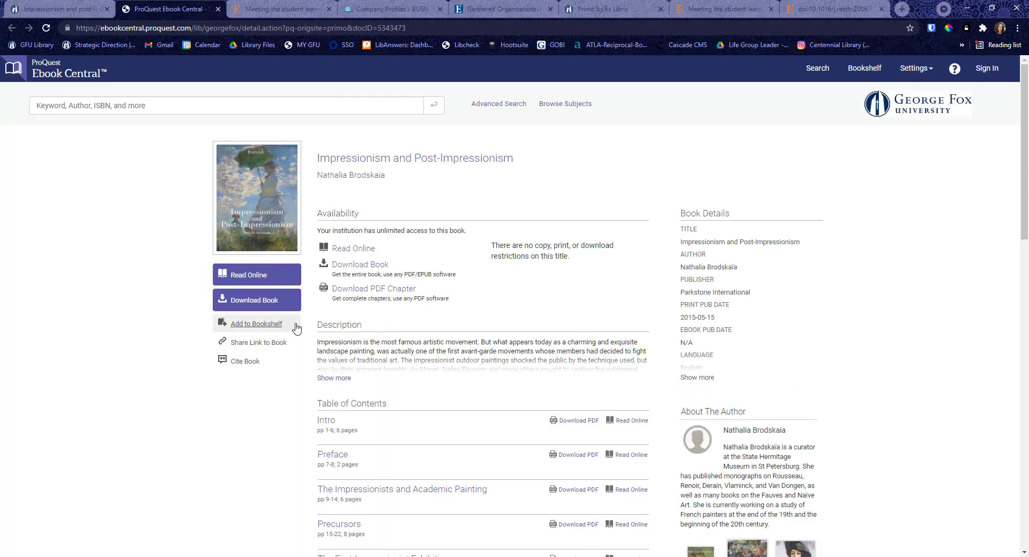
pyautogui.click(282, 345)
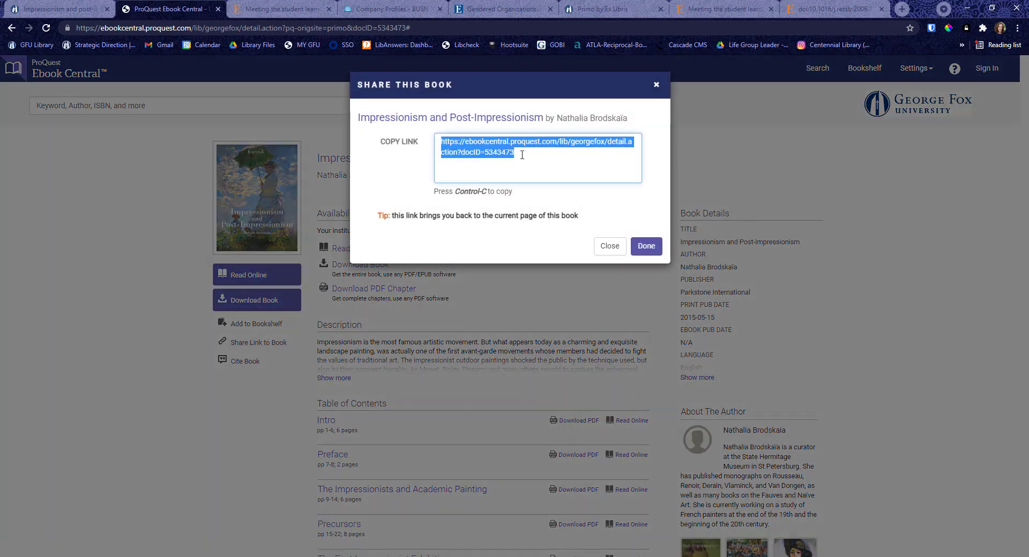
pyautogui.click(604, 247)
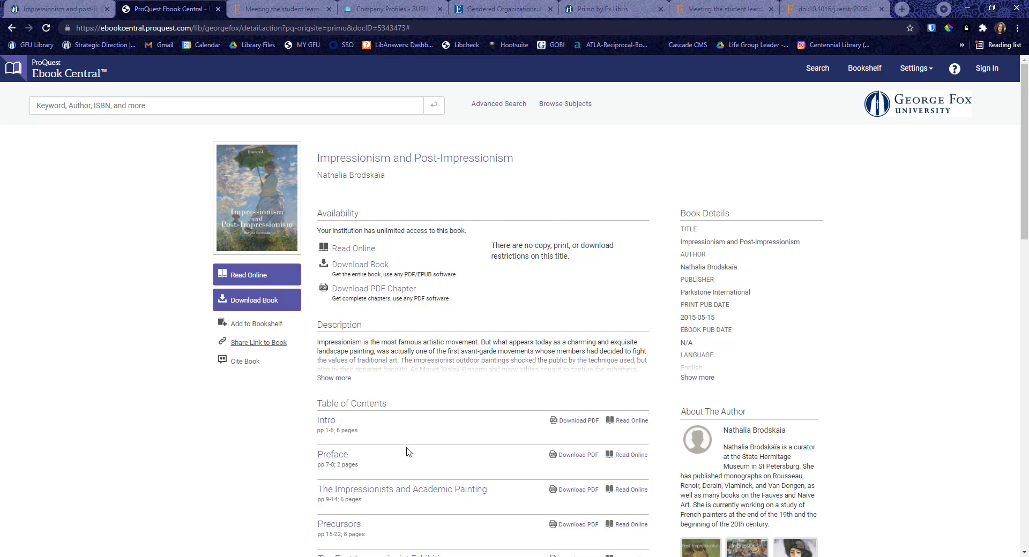
# Switch to the presentation, advance to the slide on materials not in the local collections, and return to the browser.
pyautogui.hotkey('alt', 'Tab')
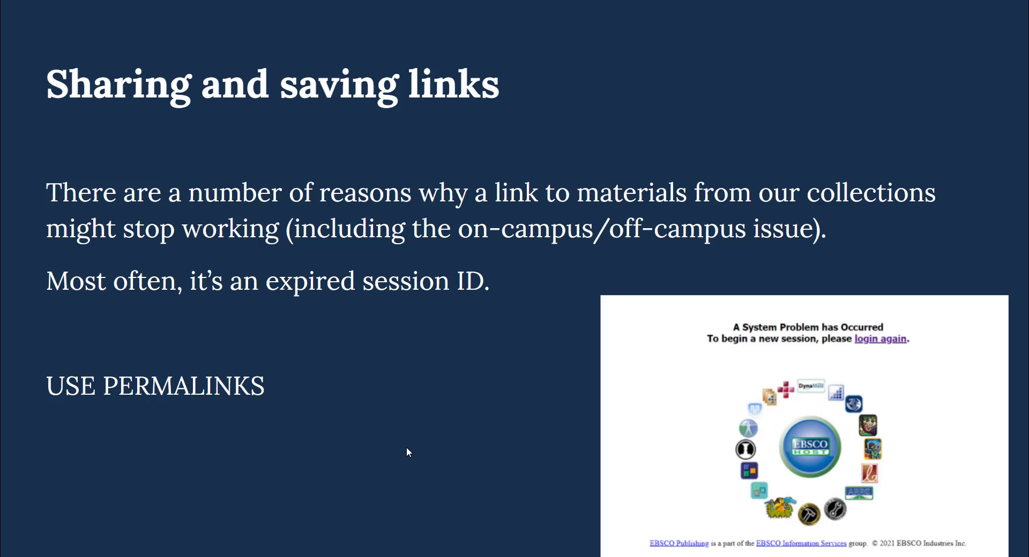
pyautogui.press('Right')
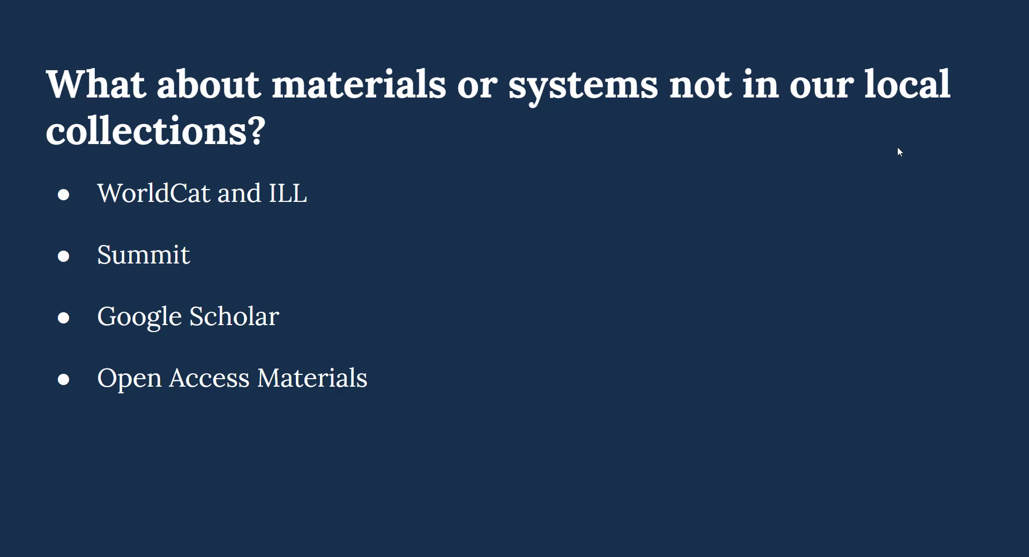
pyautogui.hotkey('alt', 'Tab')
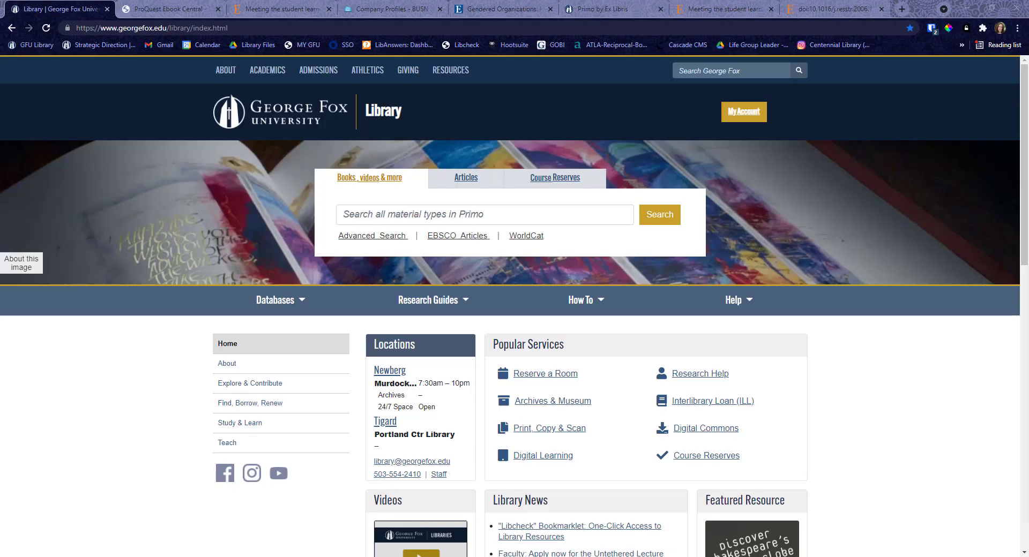
# Search the library catalog for "The Jesuit Guide to (Almost) Everything" and open the print book's record.
pyautogui.click(356, 212)
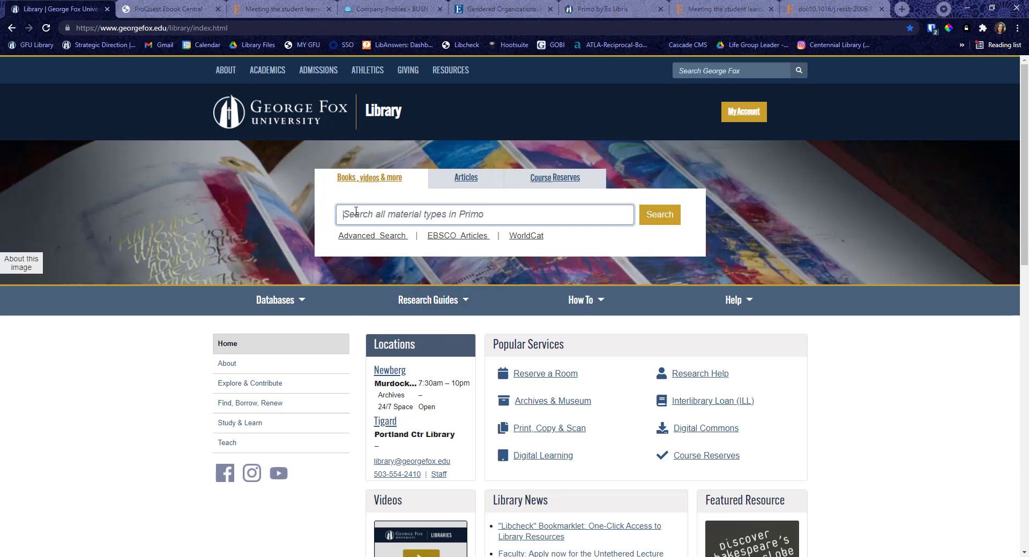
pyautogui.write('The Jesuit Guide to (Almost) Everything')
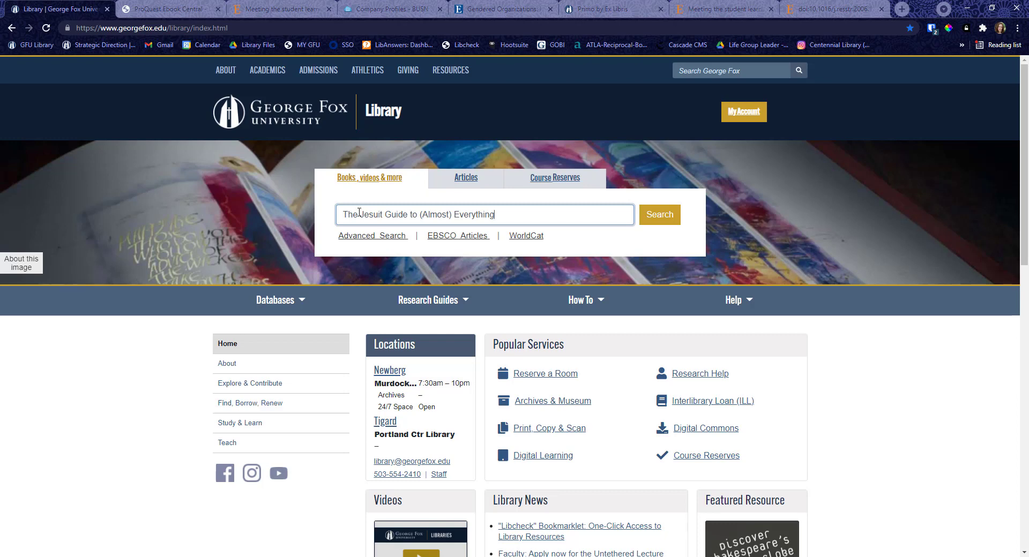
pyautogui.click(664, 221)
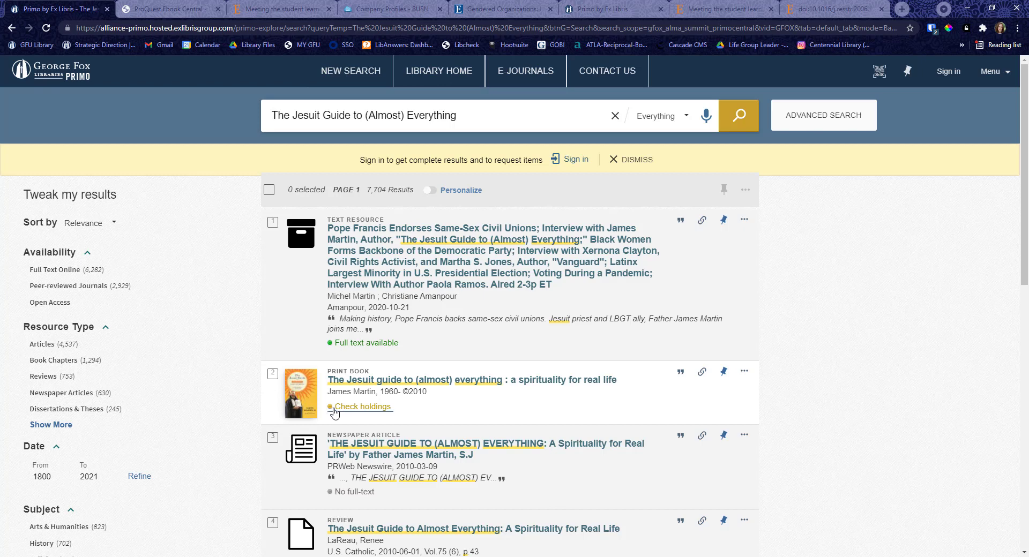
pyautogui.click(364, 393)
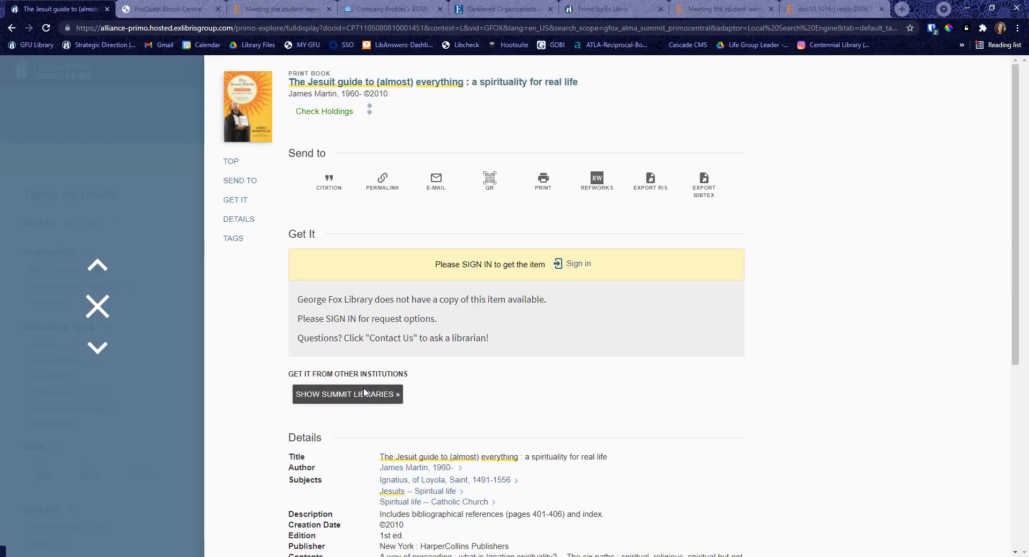
# Show the Summit libraries holding the book, review the list, and hide it again.
pyautogui.scroll(-1, 258, 298)
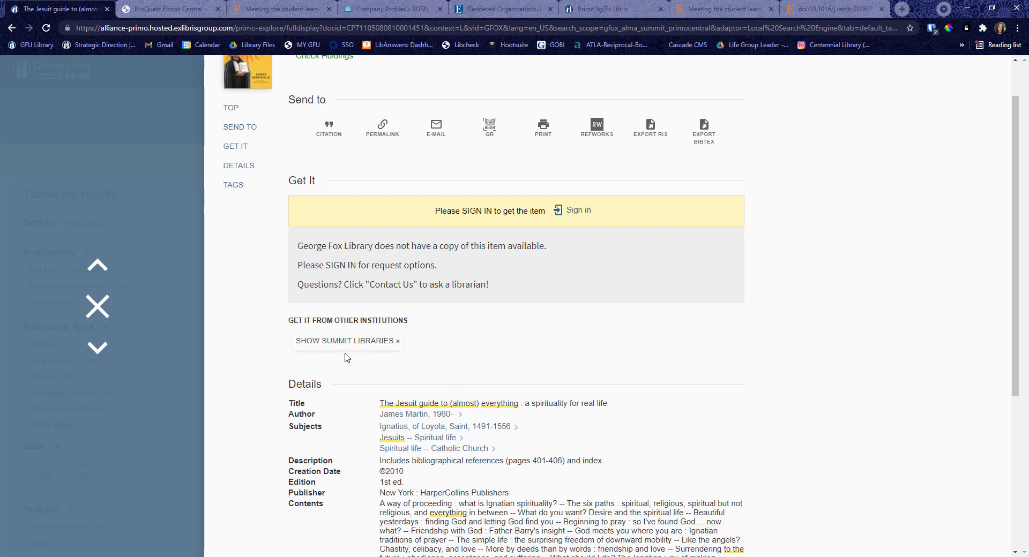
pyautogui.click(328, 343)
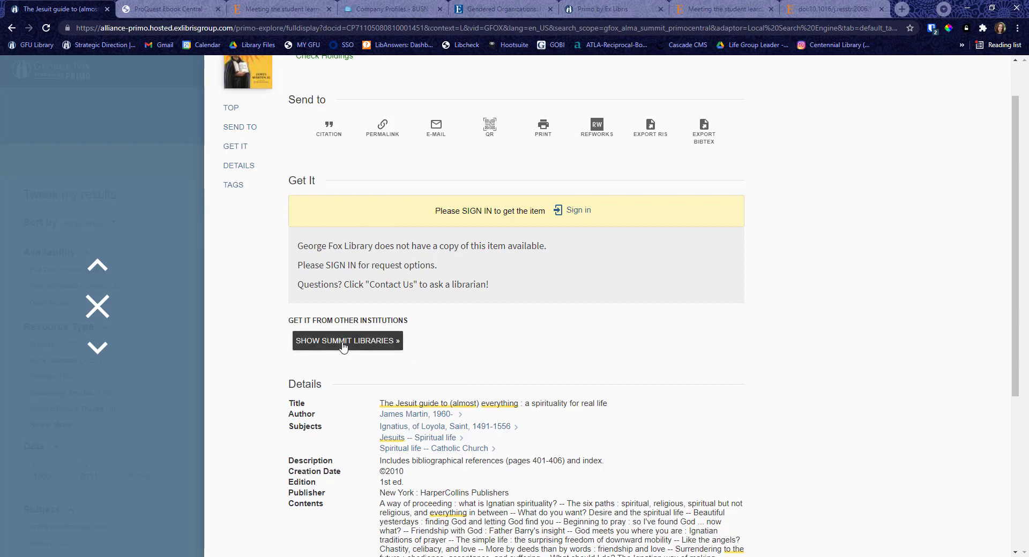
pyautogui.click(395, 341)
pyautogui.scroll(-2, 431, 370)
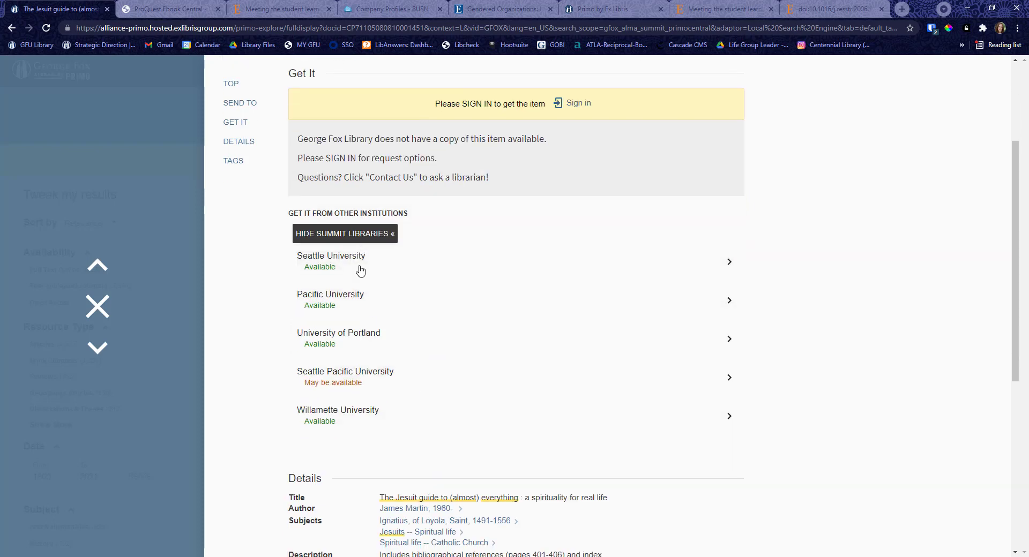
pyautogui.click(355, 234)
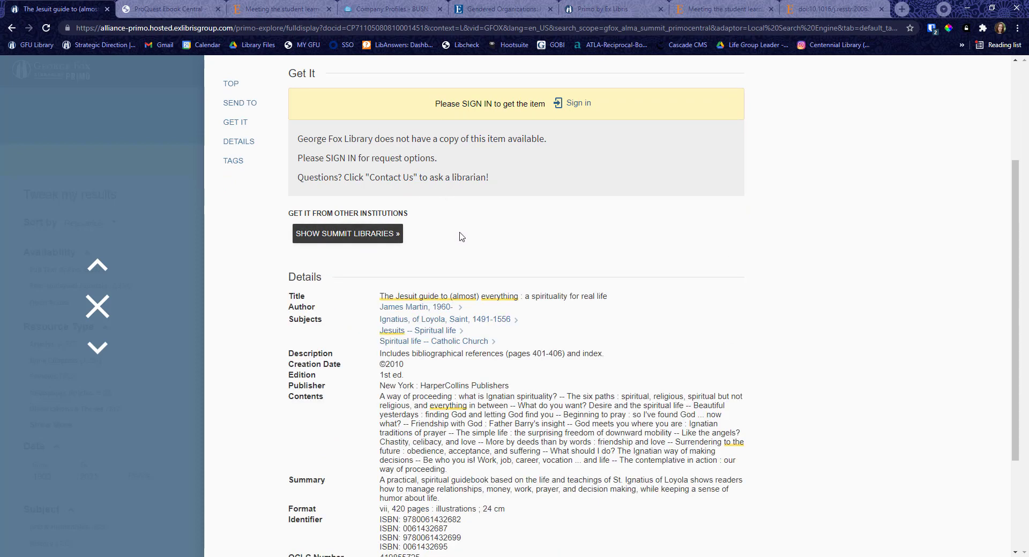
# Sign in to Primo through the login for current Fox students, employees and alumni to get the book's request options.
pyautogui.scroll(2, 460, 236)
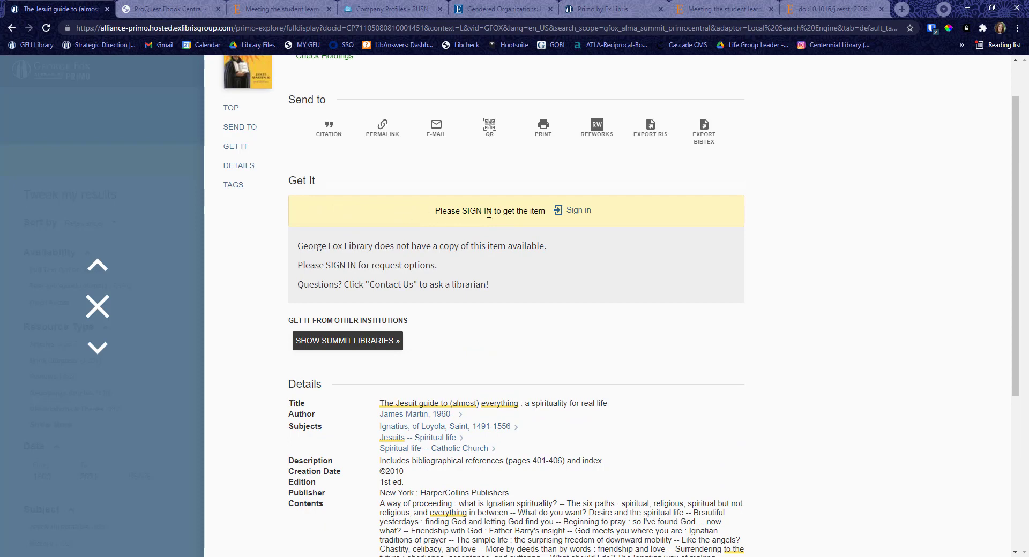
pyautogui.hotkey('alt', 'Left')
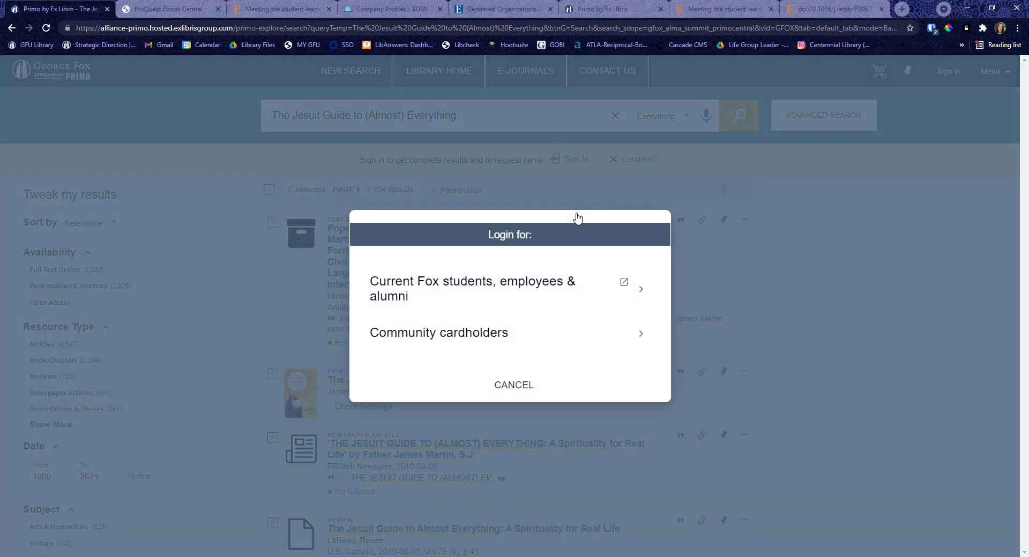
pyautogui.click(448, 287)
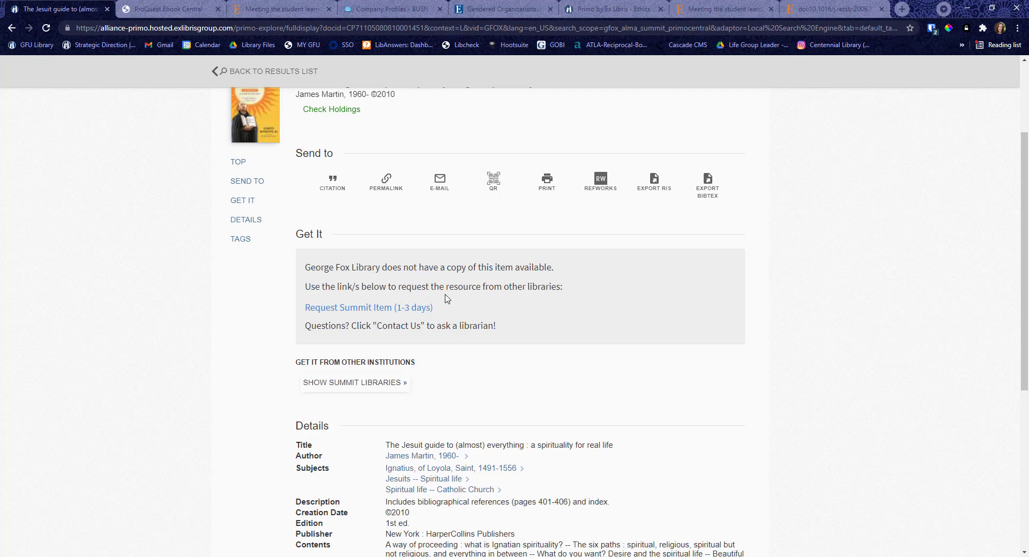
# Open the Summit request form for the book and choose Murdock Library as the pickup location.
pyautogui.click(371, 308)
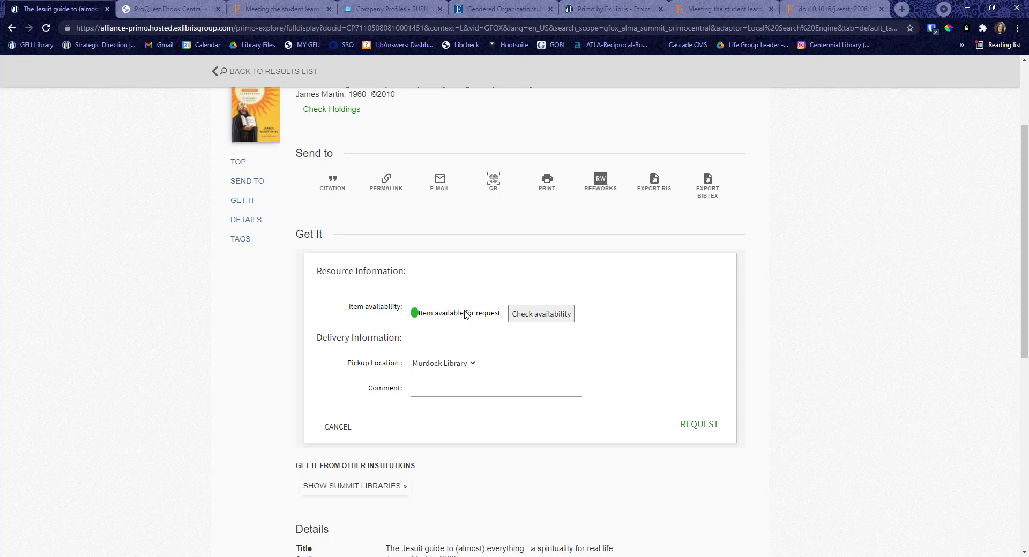
pyautogui.click(458, 365)
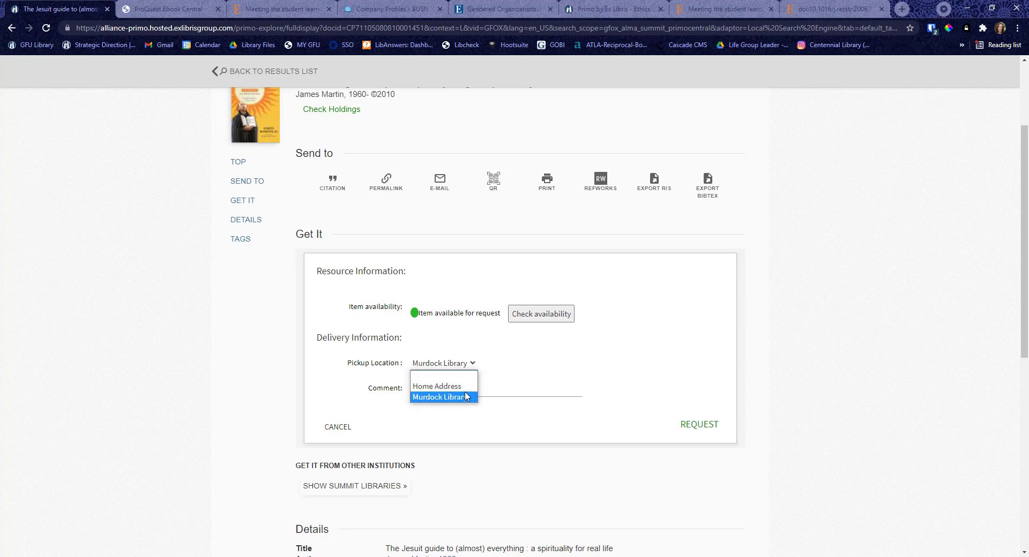
pyautogui.click(432, 398)
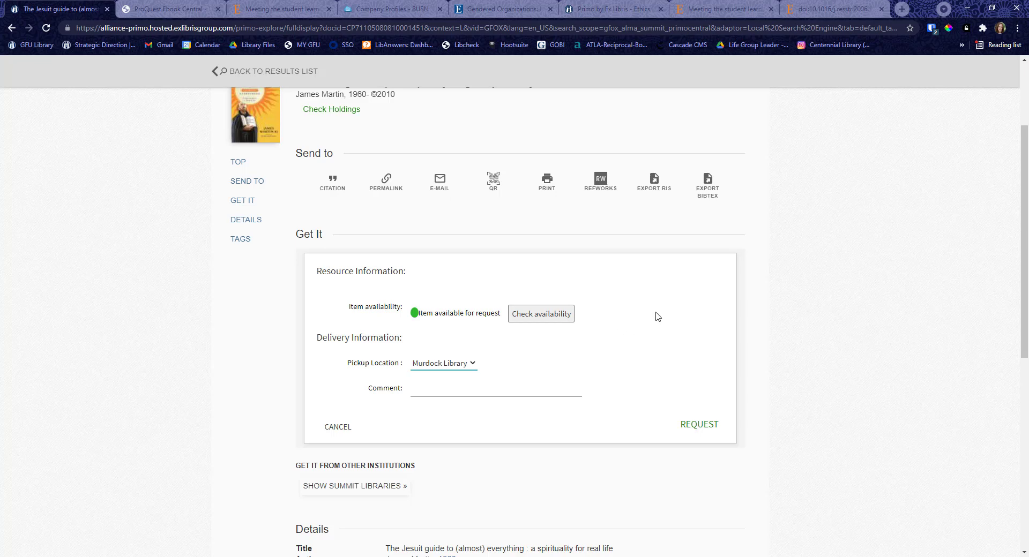
# Return to the results list for the book title and look through the other results.
pyautogui.scroll(3, 691, 312)
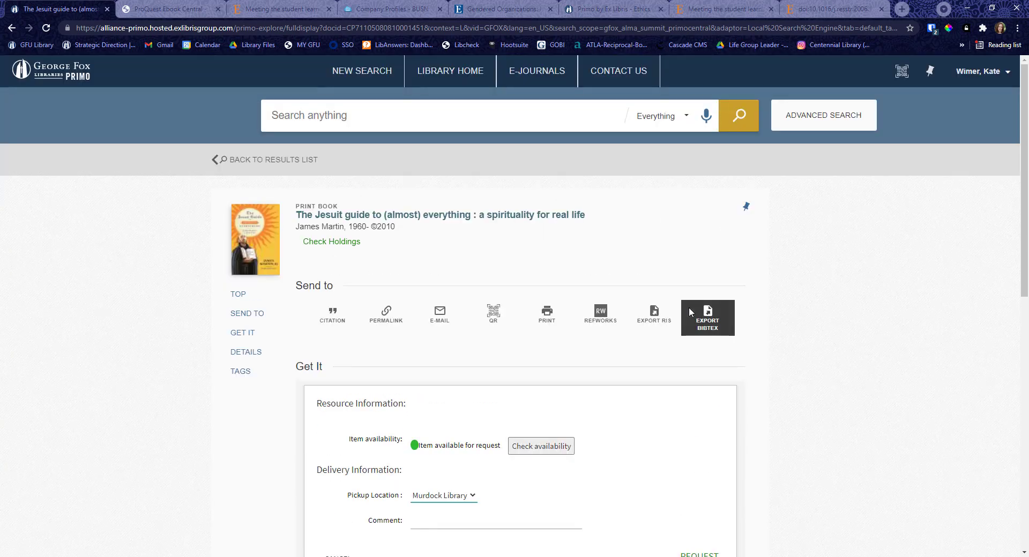
pyautogui.click(220, 169)
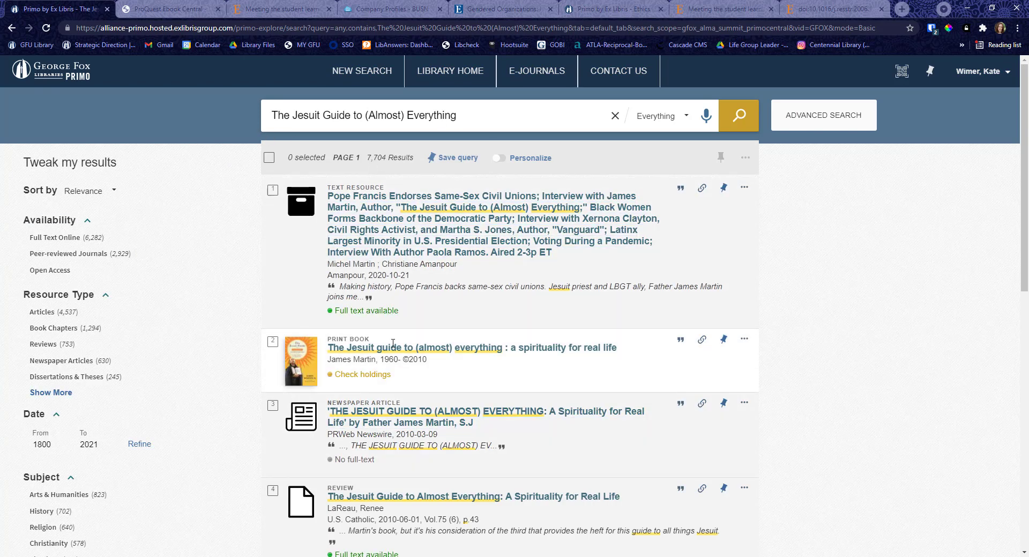
pyautogui.scroll(-2, 540, 349)
pyautogui.scroll(-8, 541, 348)
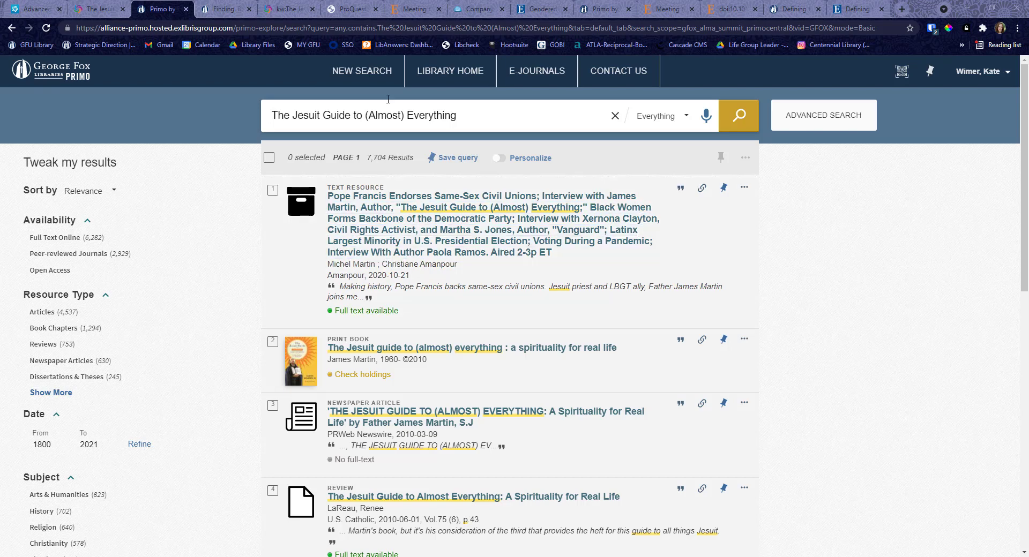
# Go to WorldCat's advanced search from the library home page and search for "The Jesuit Guide to (Almost) Everything" as a title.
pyautogui.click(47, 45)
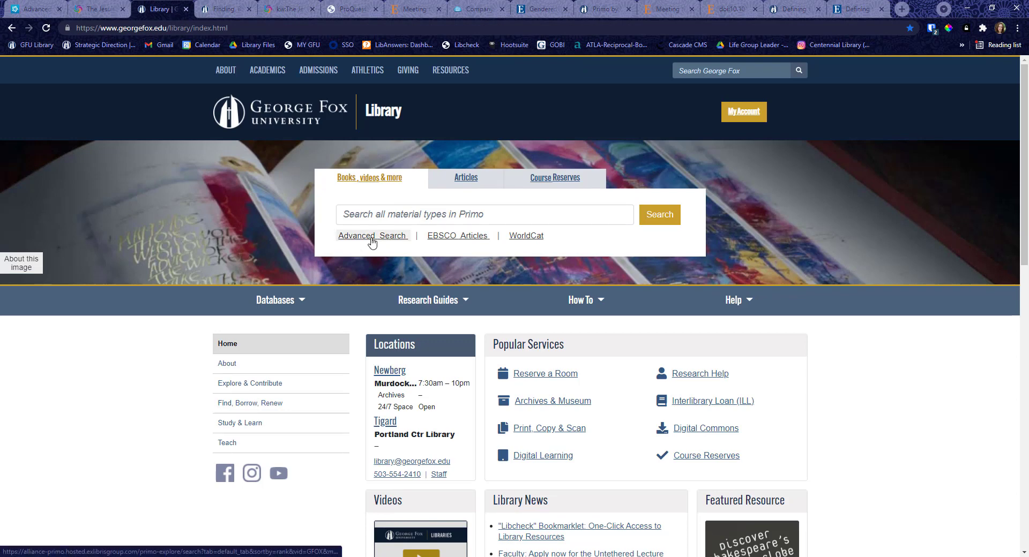
pyautogui.click(543, 242)
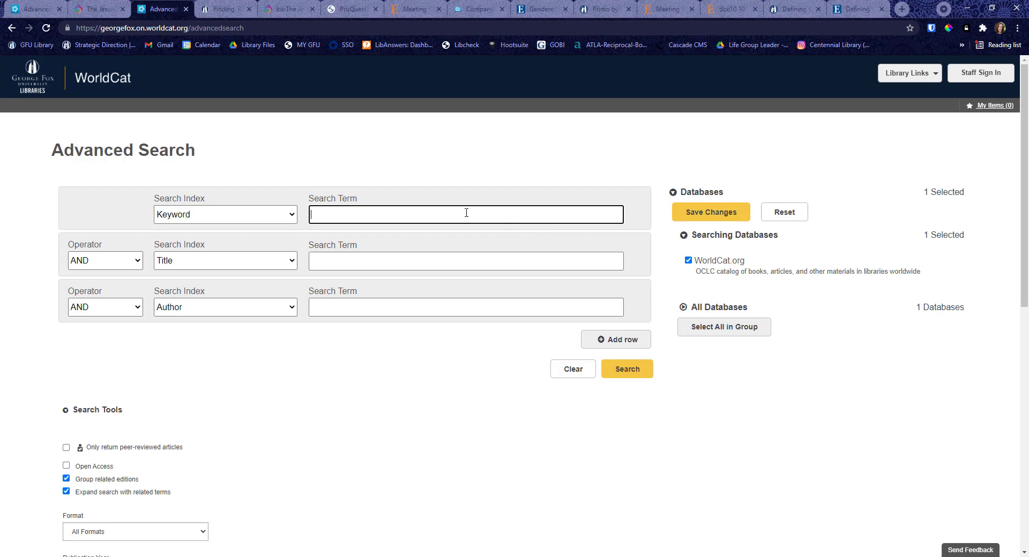
pyautogui.write('The Jesuit Guide to (Almost) Everything')
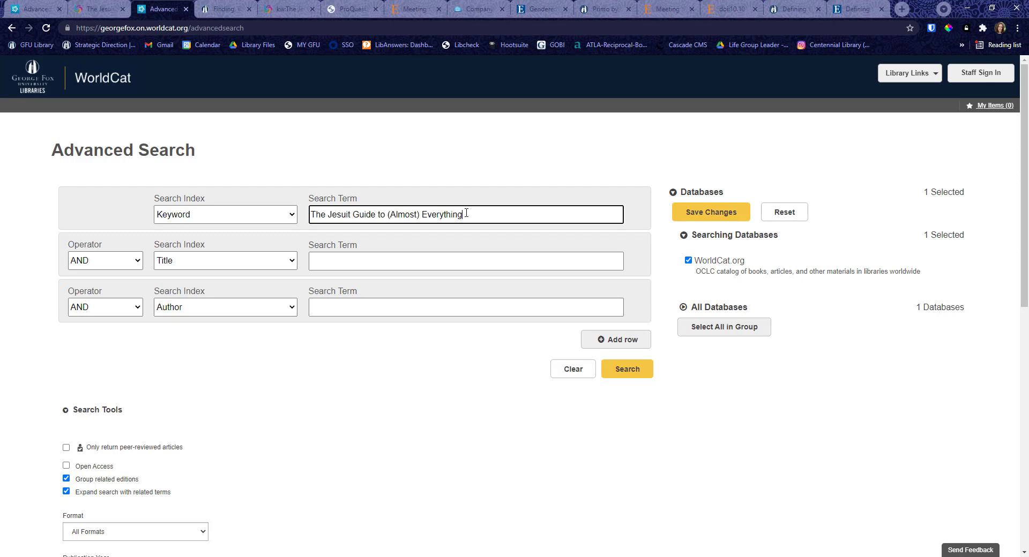
pyautogui.click(293, 216)
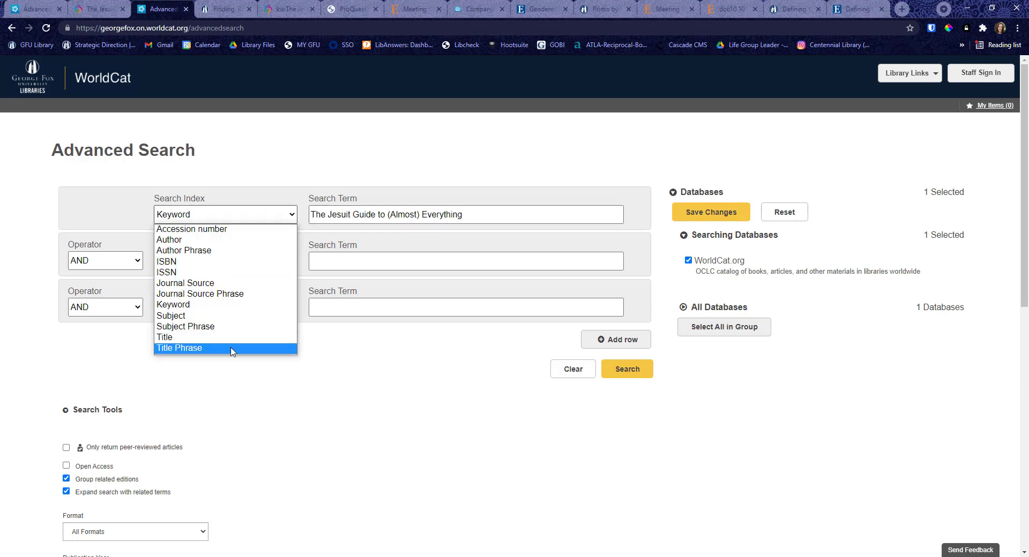
pyautogui.click(217, 341)
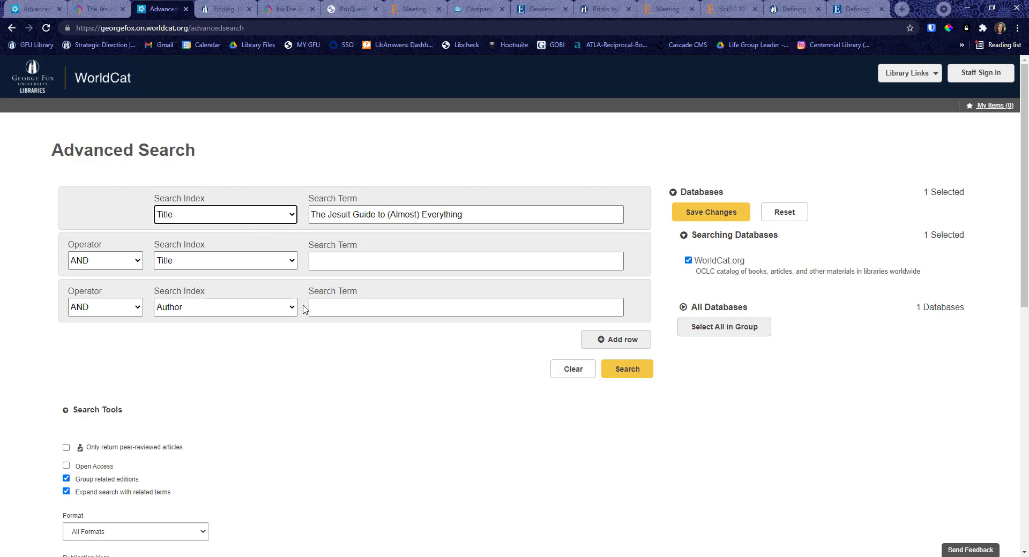
pyautogui.click(619, 369)
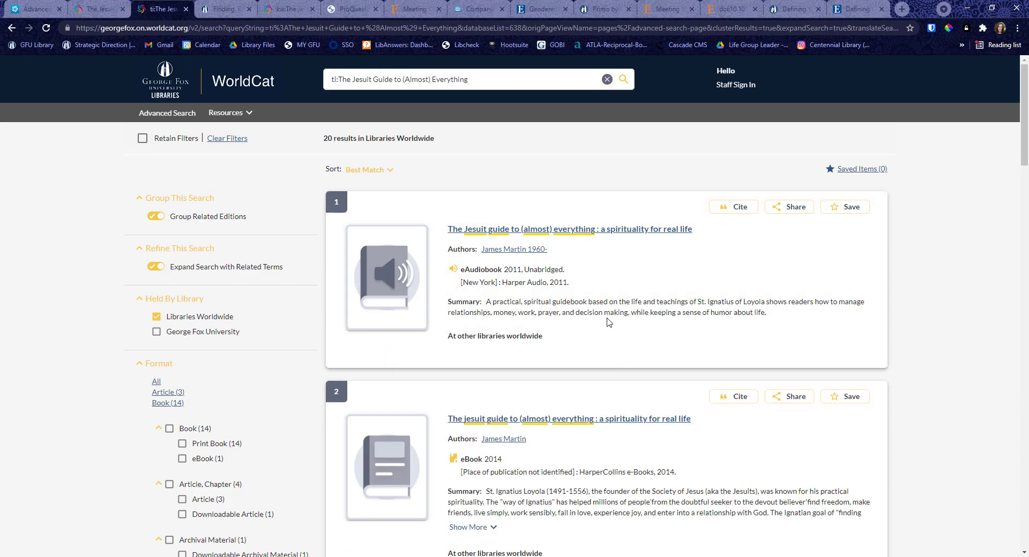
# Look through the WorldCat results and open the record of the 2014 eBook.
pyautogui.scroll(-3, 598, 287)
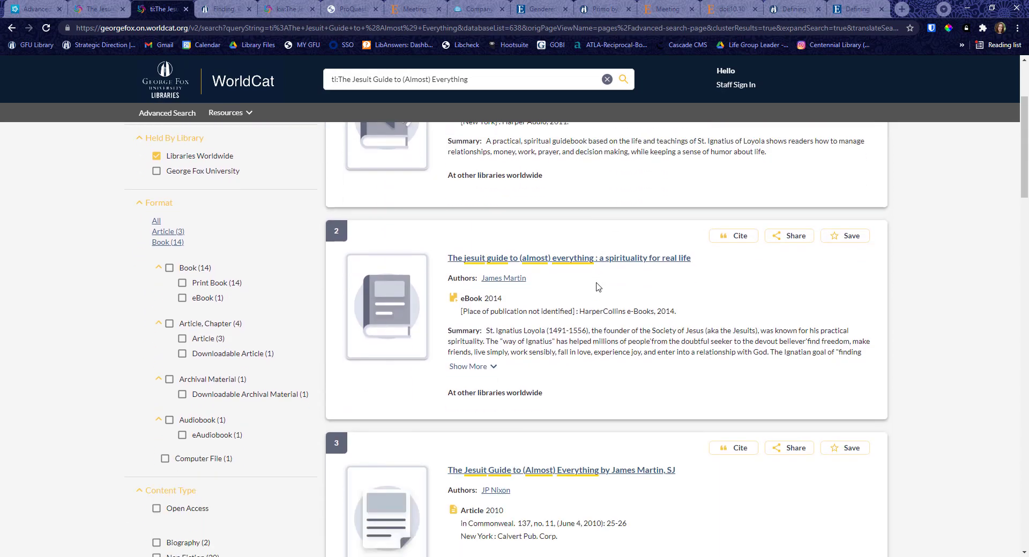
pyautogui.scroll(3, 598, 287)
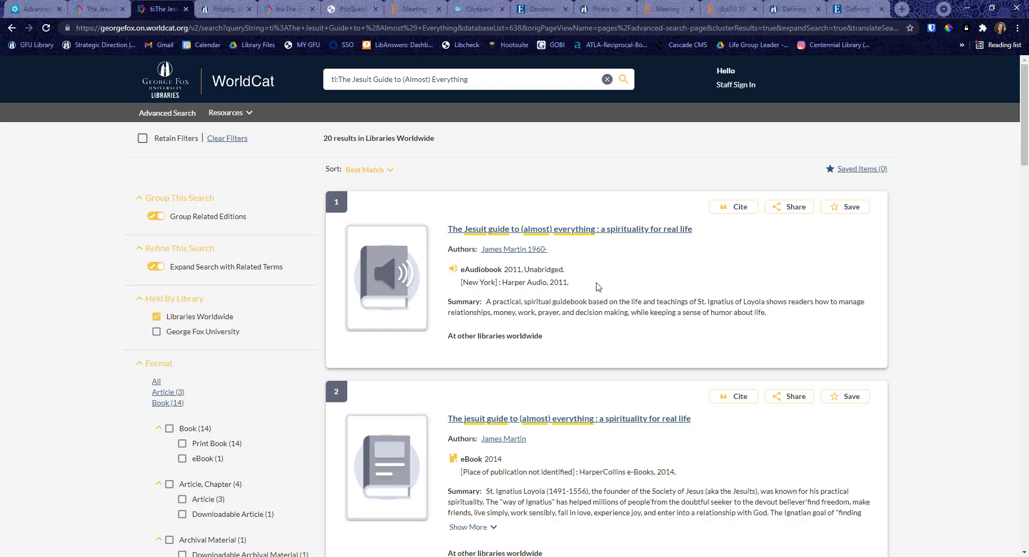
pyautogui.scroll(-8, 598, 287)
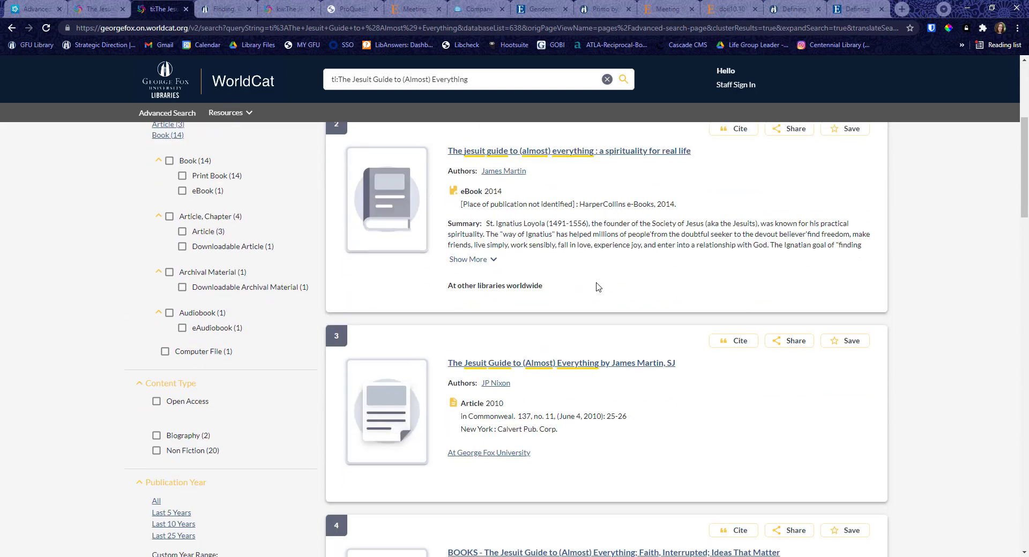
pyautogui.scroll(-5, 598, 287)
pyautogui.scroll(10, 598, 286)
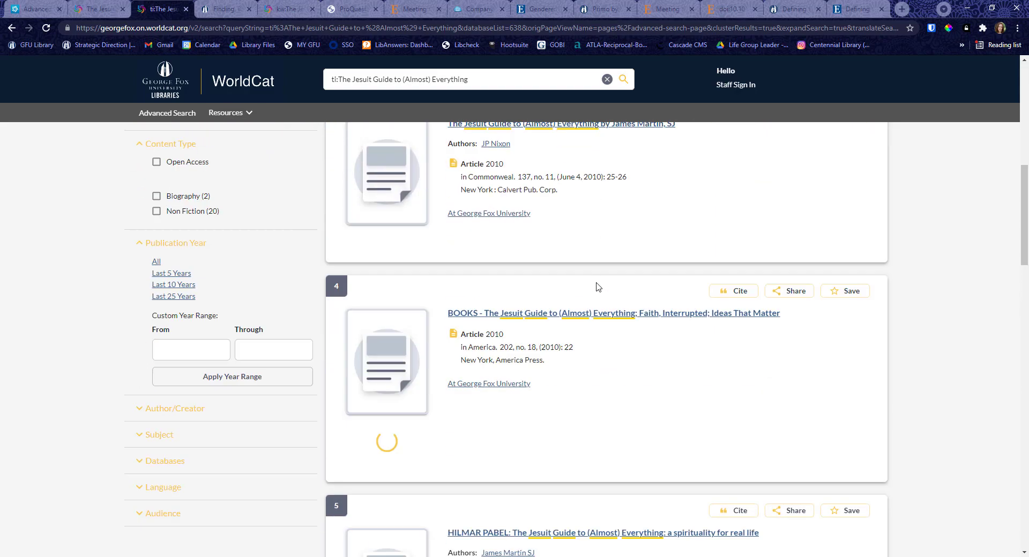
pyautogui.scroll(3, 598, 287)
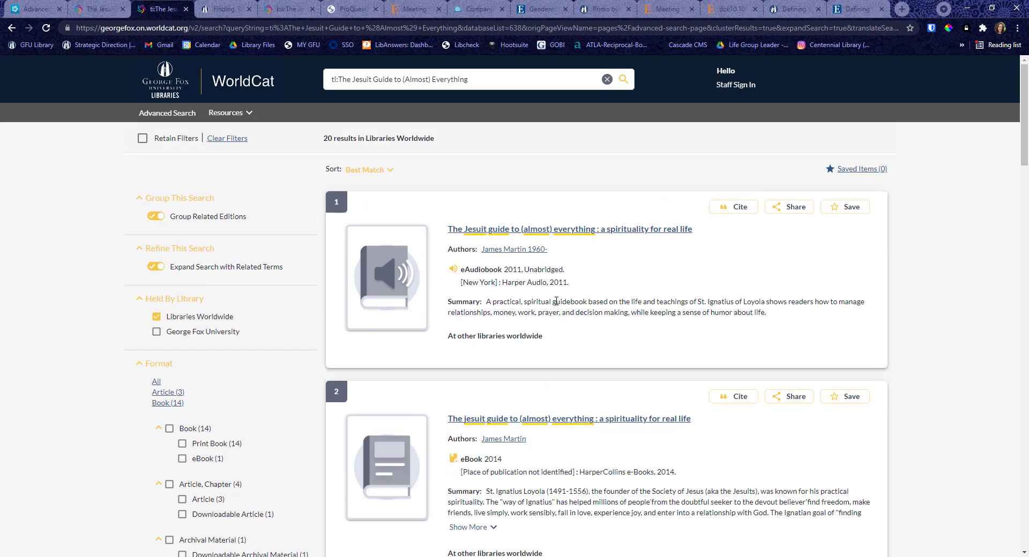
pyautogui.click(576, 420)
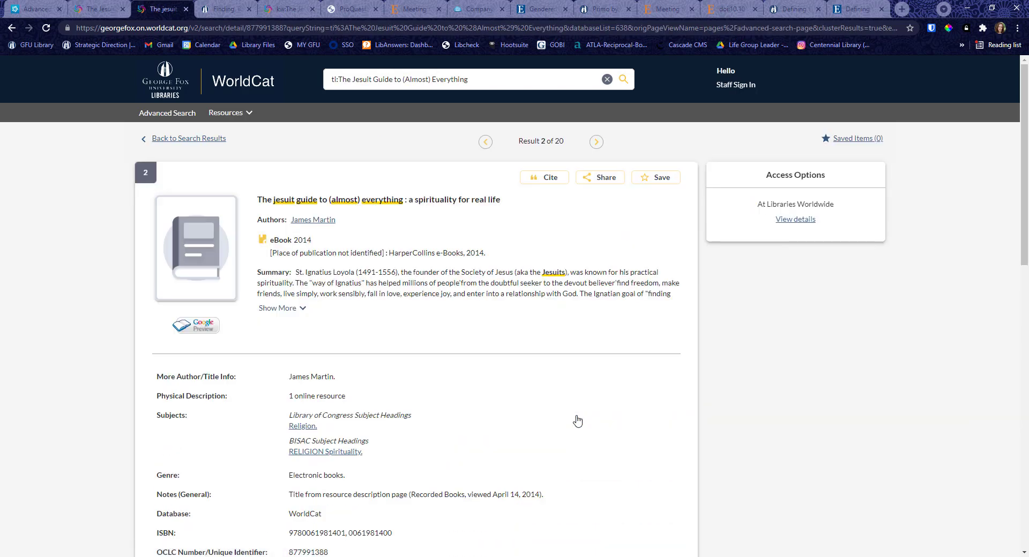
# Review the record's editions and formats and open the 2010 HarperCollins print book edition held by 659 libraries.
pyautogui.scroll(-8, 560, 396)
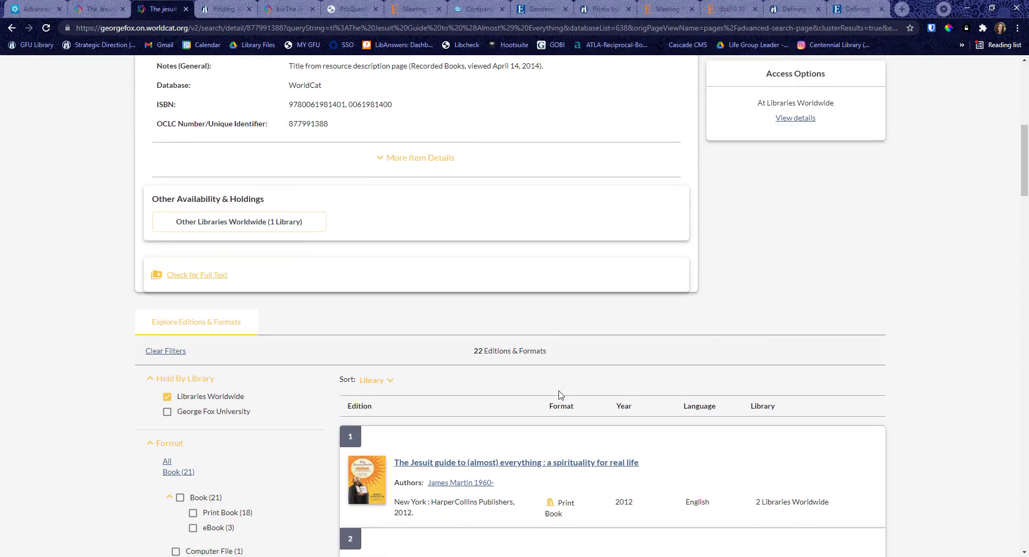
pyautogui.scroll(-3, 560, 395)
pyautogui.scroll(9, 559, 383)
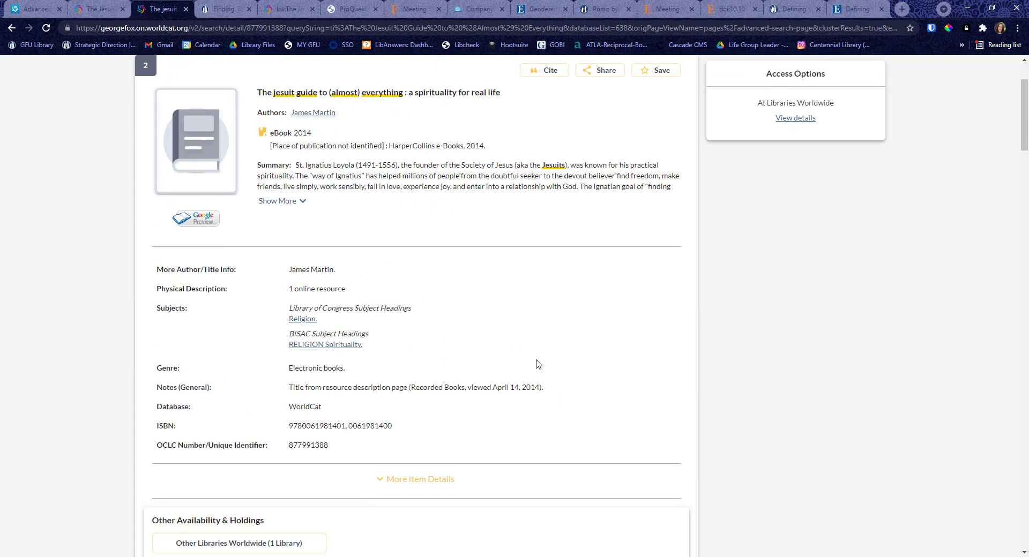
pyautogui.scroll(-3, 537, 361)
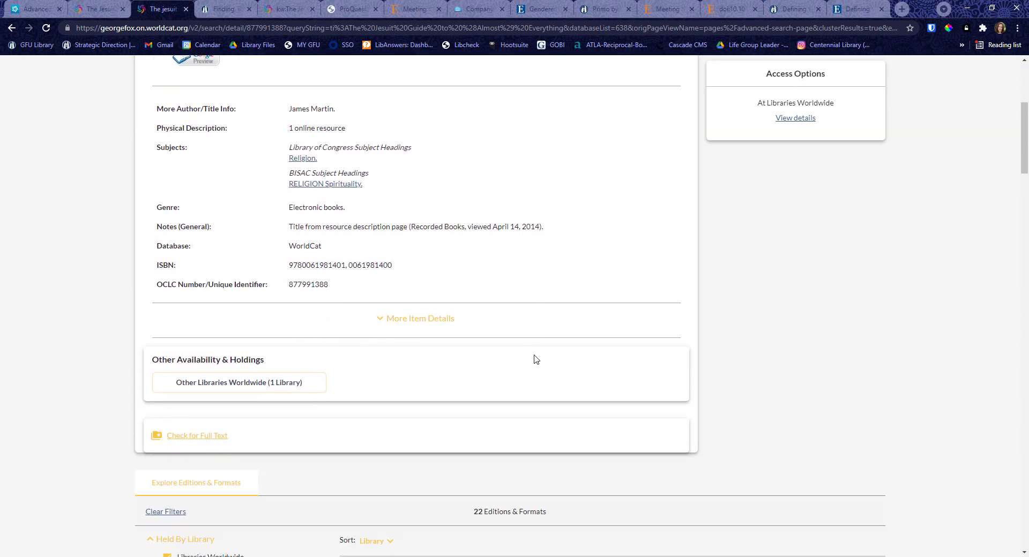
pyautogui.scroll(-6, 536, 359)
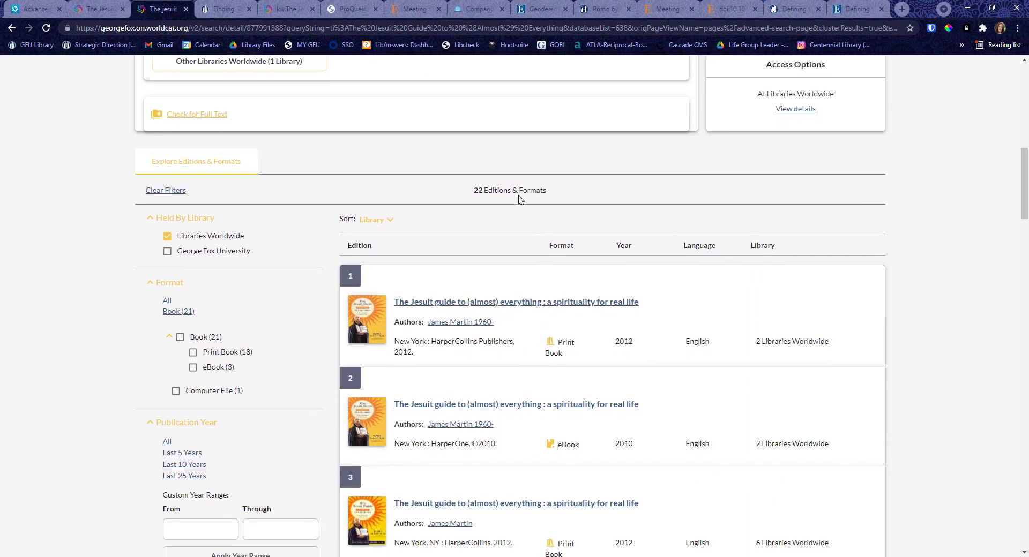
pyautogui.scroll(-1, 593, 369)
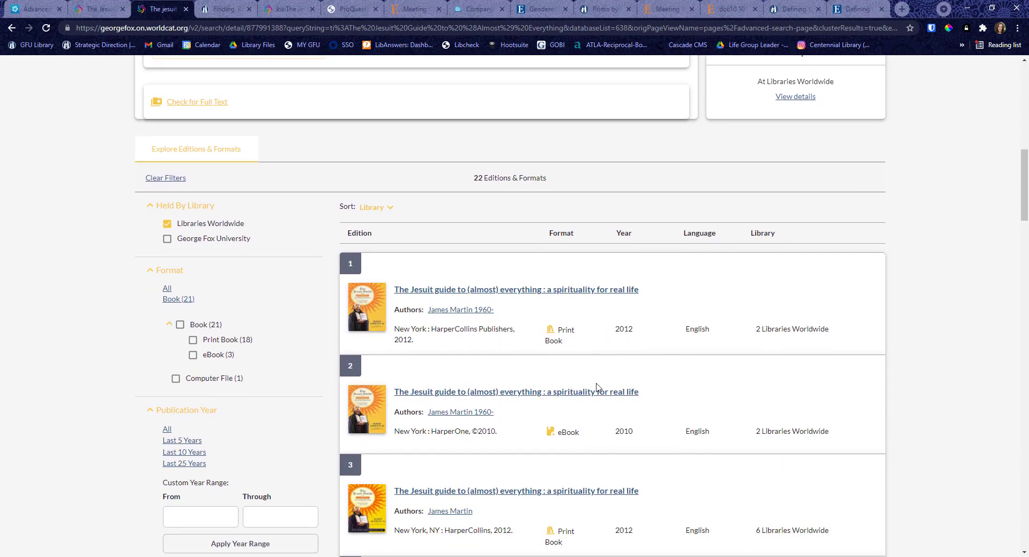
pyautogui.scroll(-1, 597, 387)
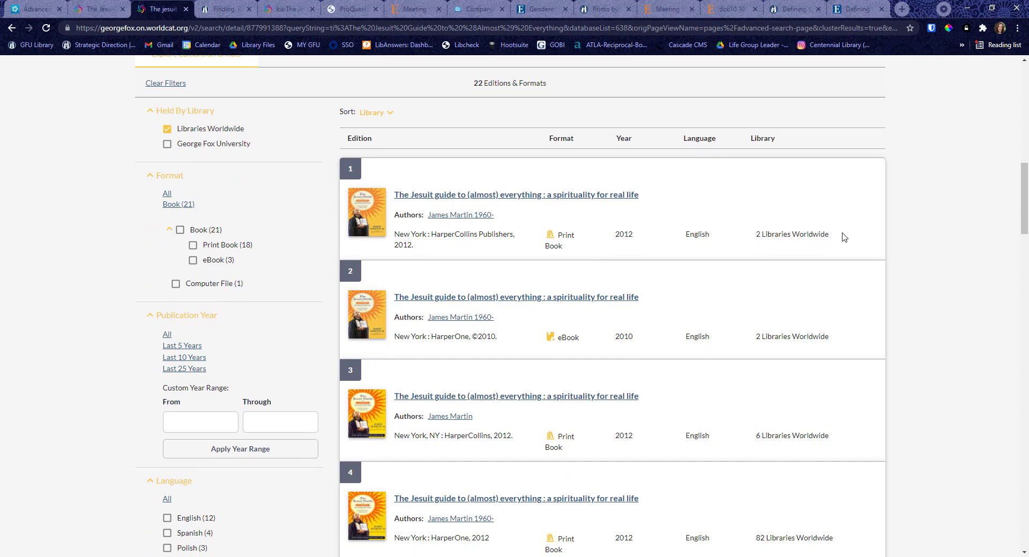
pyautogui.scroll(-3, 844, 237)
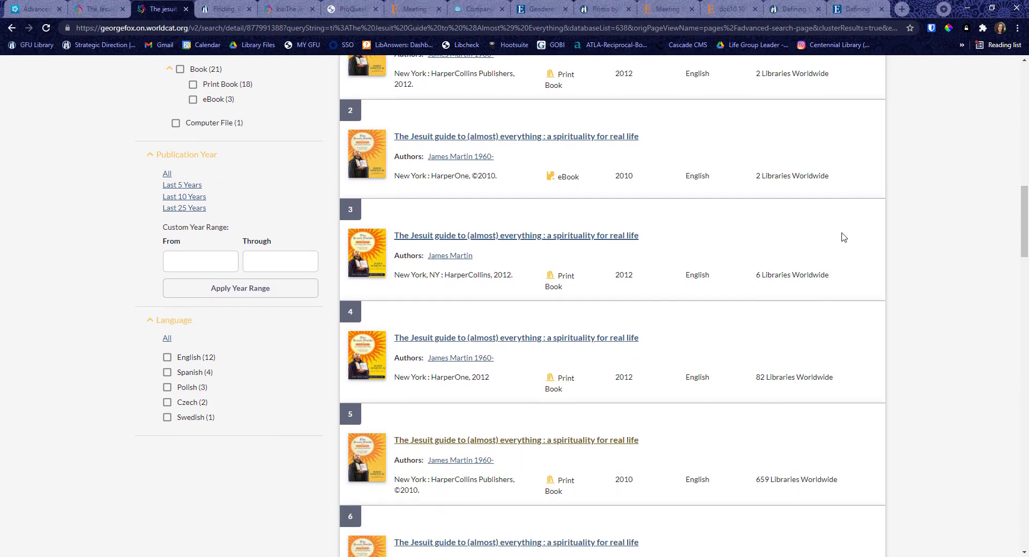
pyautogui.scroll(-3, 844, 237)
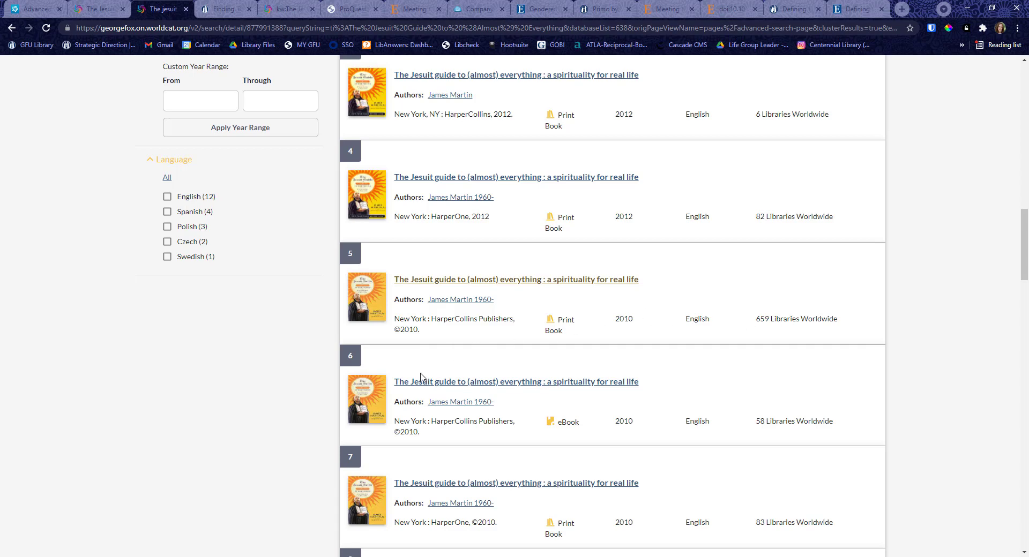
pyautogui.click(410, 284)
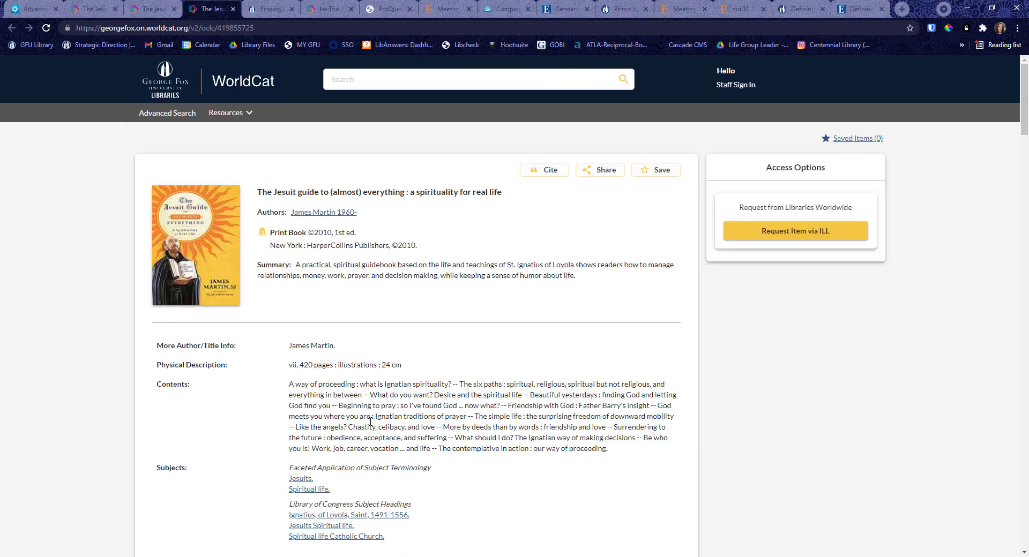
# Start an ILL loan request for the print book and set its pickup location to Murdock Library.
pyautogui.click(785, 231)
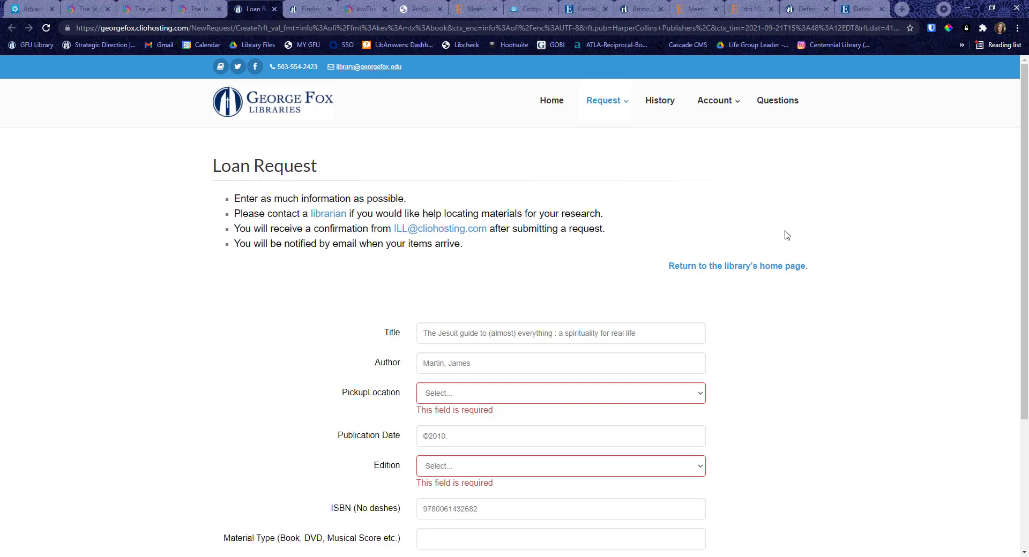
pyautogui.scroll(-1, 620, 305)
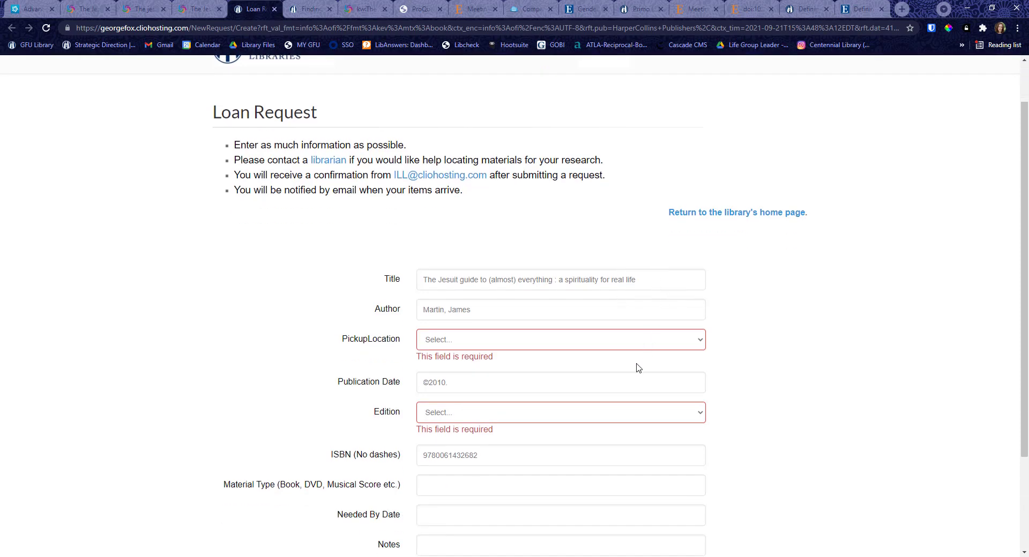
pyautogui.click(533, 349)
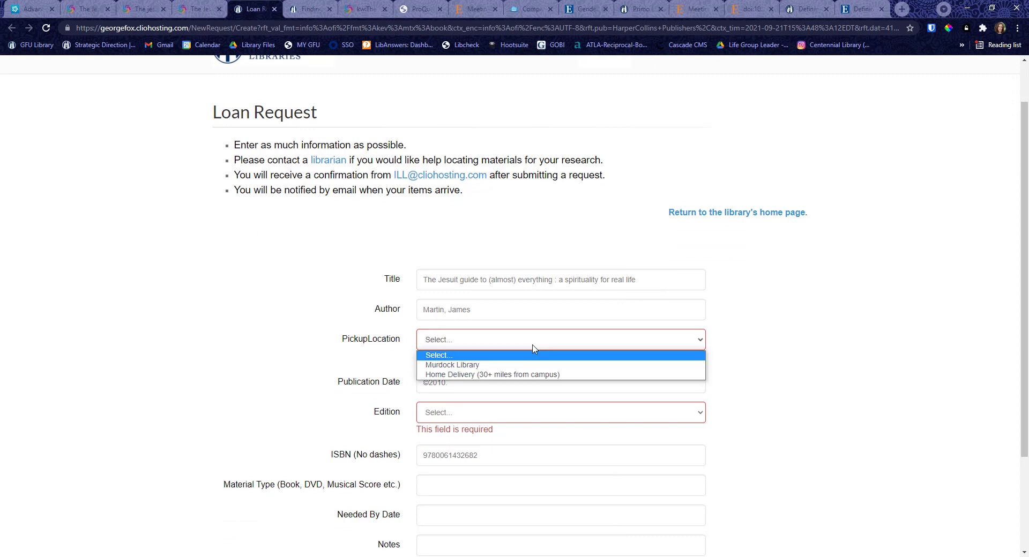
pyautogui.click(524, 365)
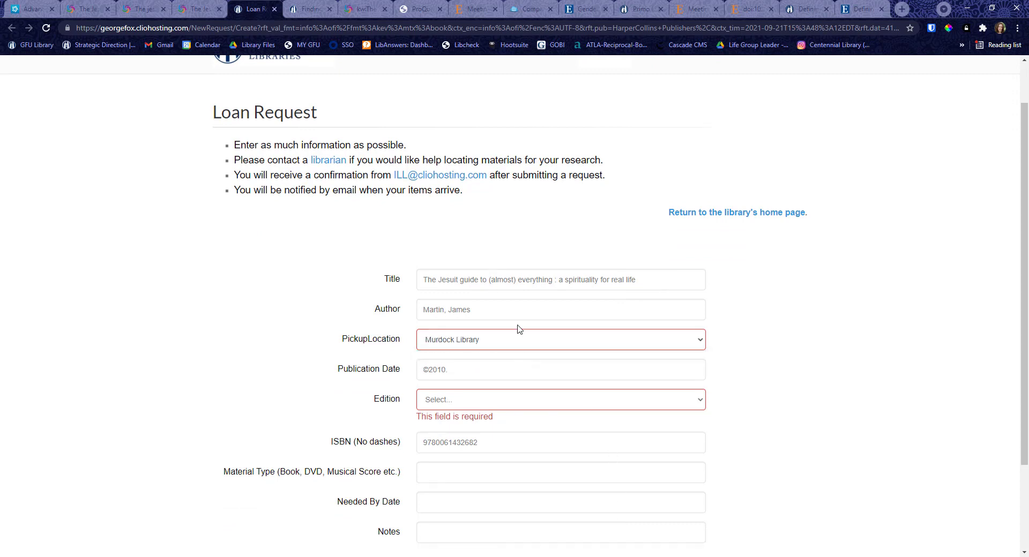
# Set the loan request's edition preference to "I will accept other editions" and put the cursor in the Notes field.
pyautogui.click(524, 401)
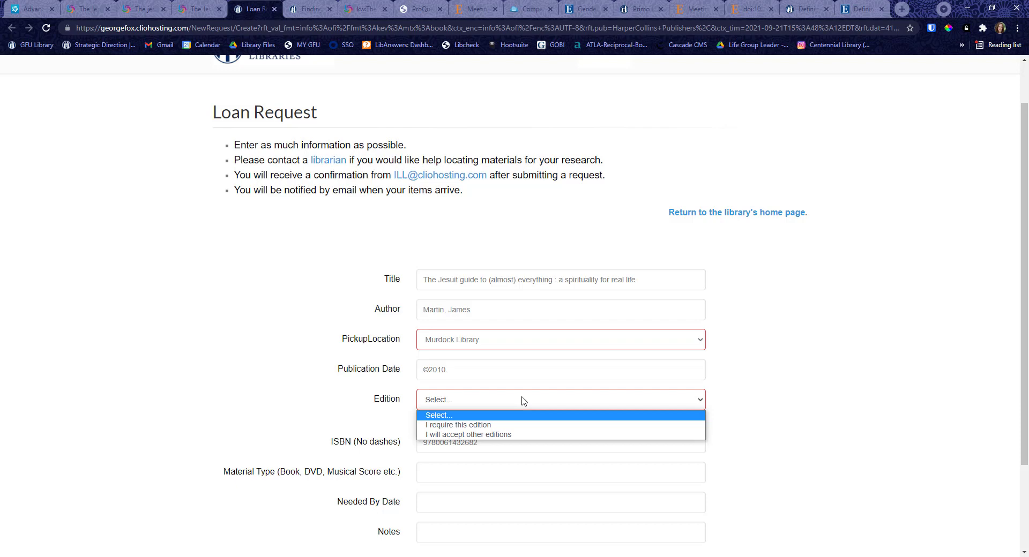
pyautogui.click(514, 435)
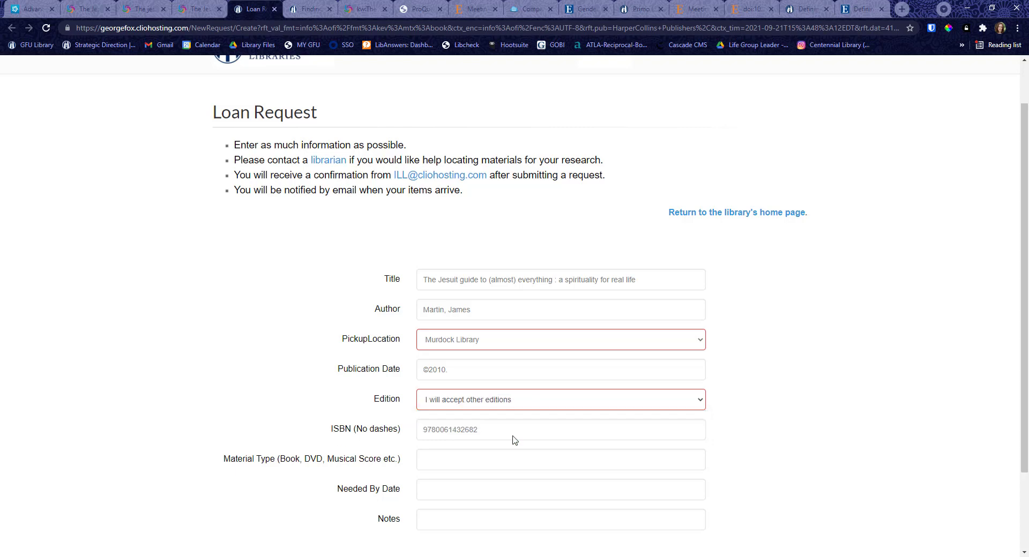
pyautogui.scroll(-1, 515, 440)
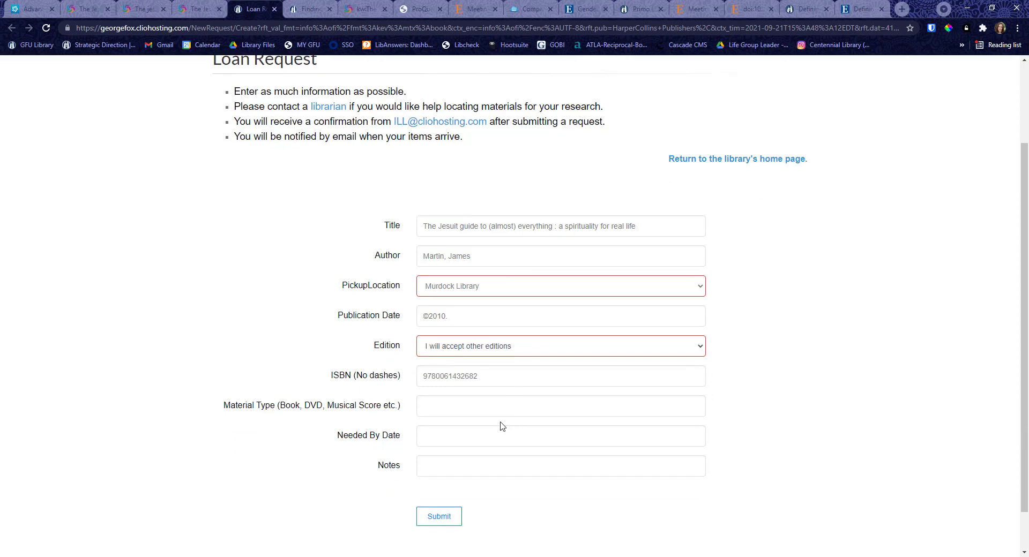
pyautogui.click(508, 465)
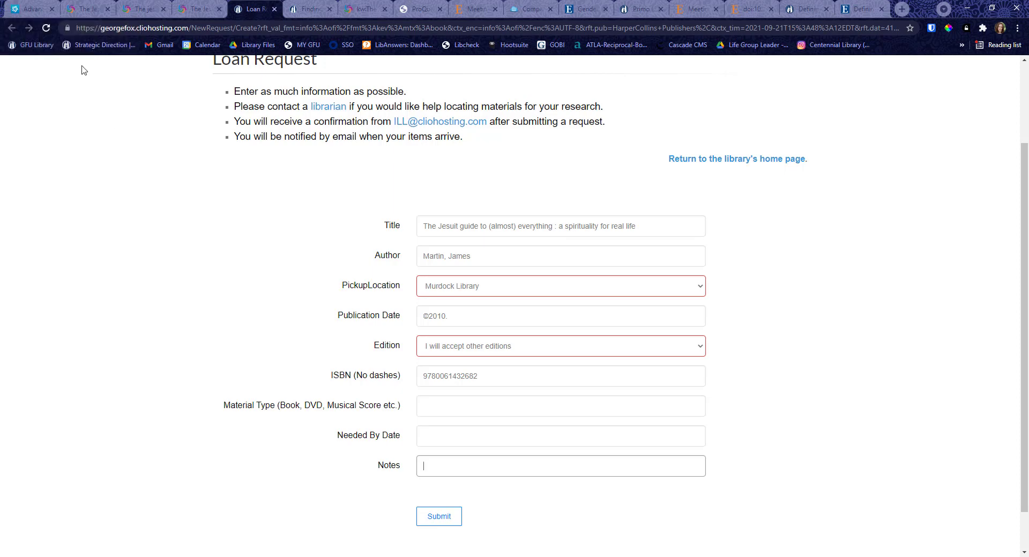
# Go from the library home page to the Interlibrary Loan site and look over the fields of a blank loan request.
pyautogui.click(52, 47)
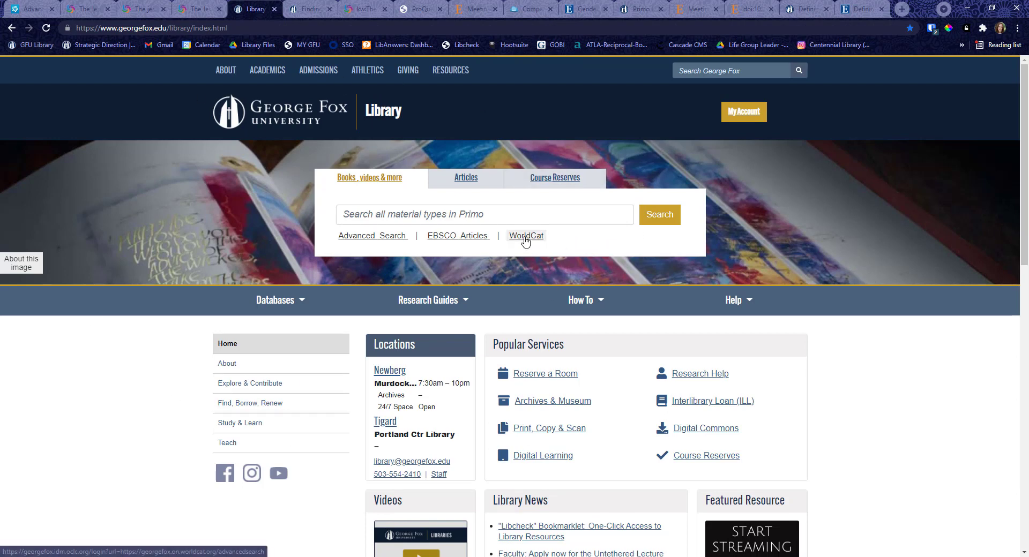
pyautogui.click(699, 406)
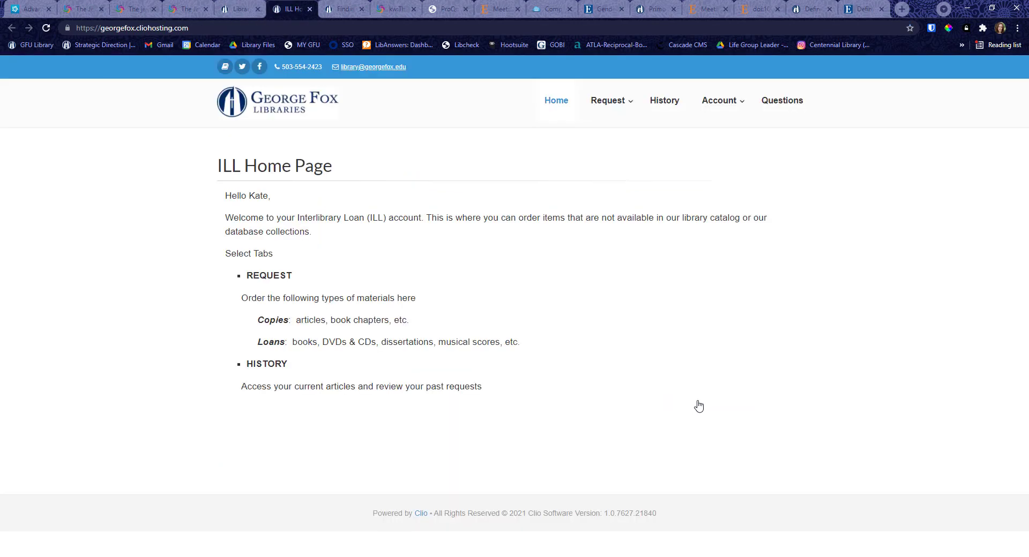
pyautogui.click(621, 104)
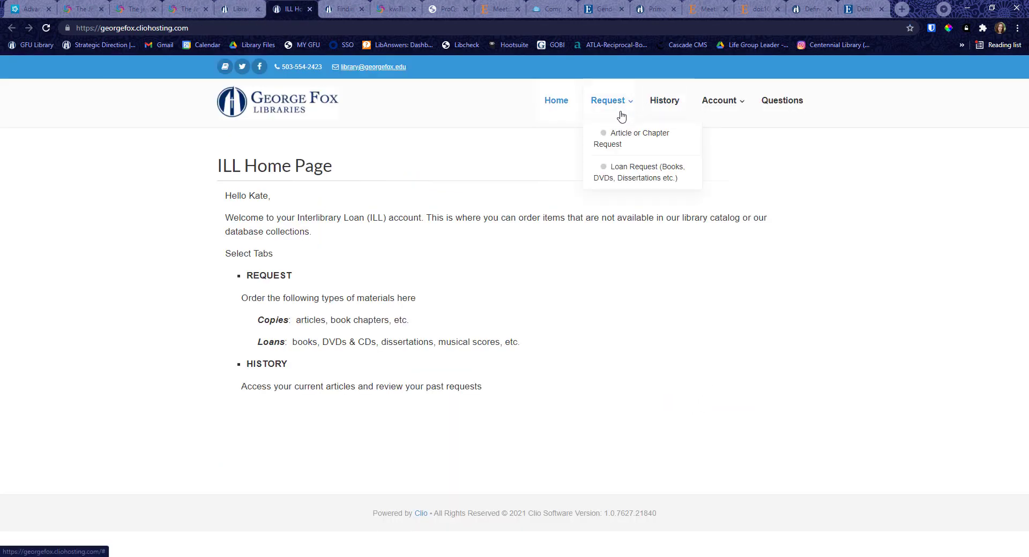
pyautogui.click(633, 182)
pyautogui.scroll(-2, 666, 338)
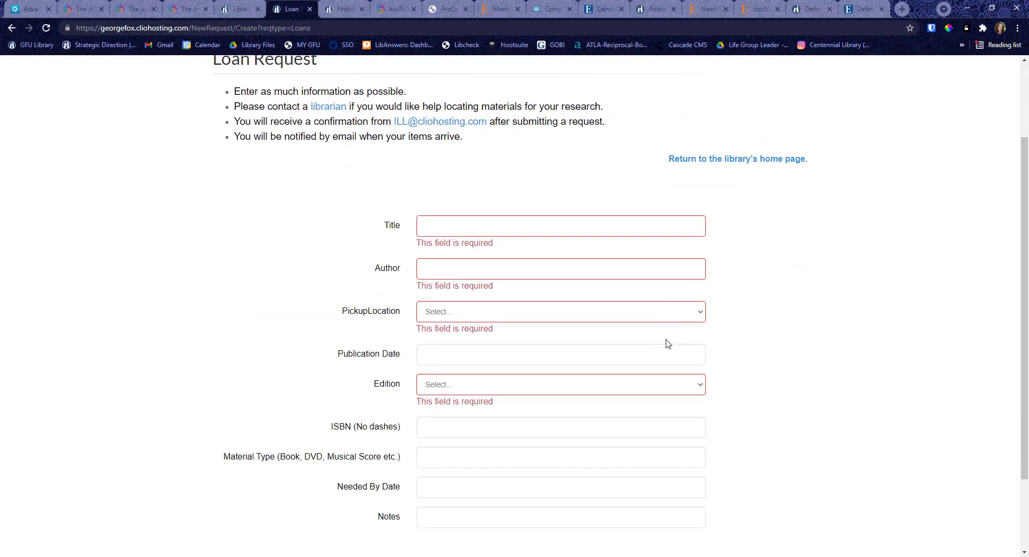
pyautogui.scroll(-1, 666, 342)
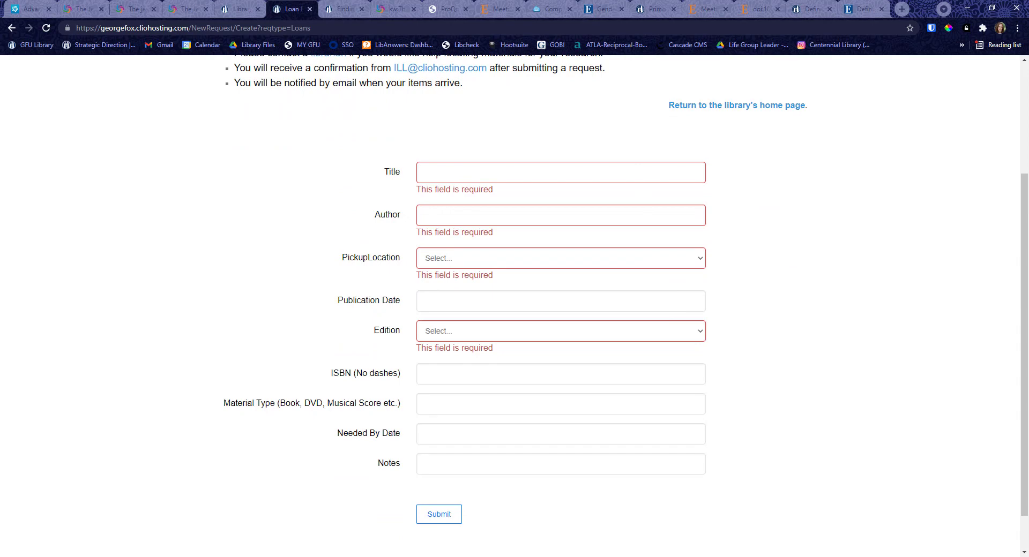
pyautogui.scroll(3, 838, 351)
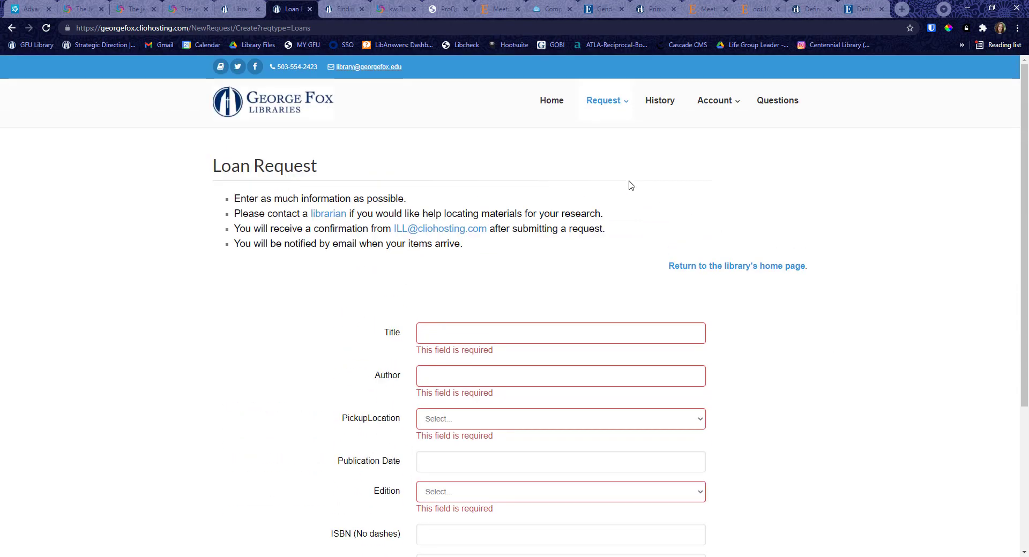
# Check the ILL request types, including the Article or Chapter Request.
pyautogui.click(619, 113)
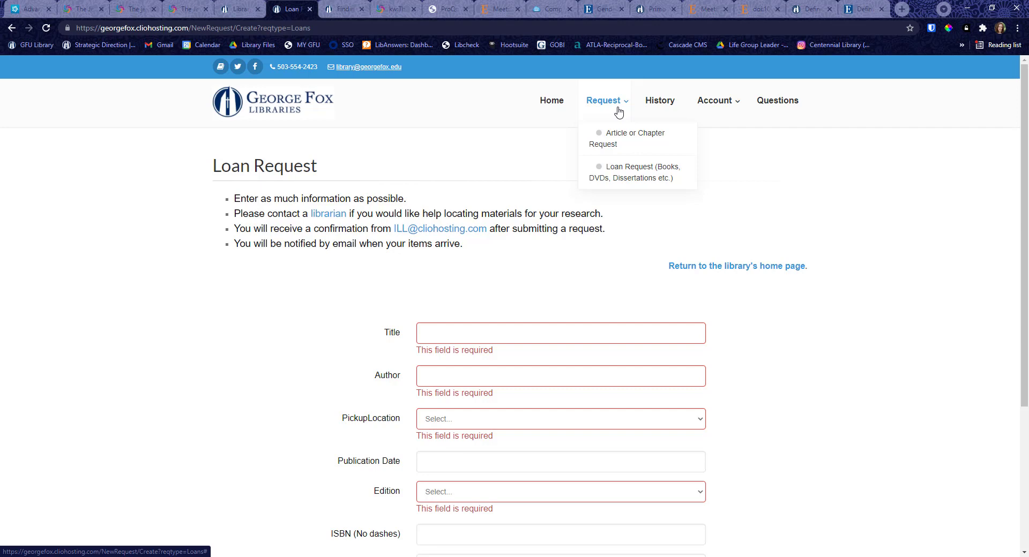
pyautogui.click(618, 148)
pyautogui.scroll(-5, 622, 149)
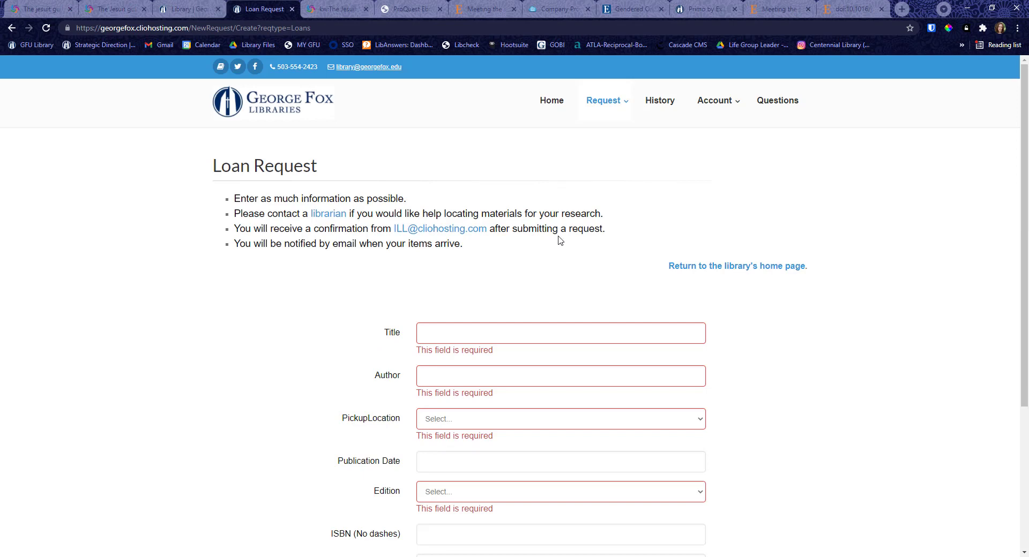
# Open the library's Find, Borrow, Renew page and review its table of where to find and get each material type.
pyautogui.click(17, 47)
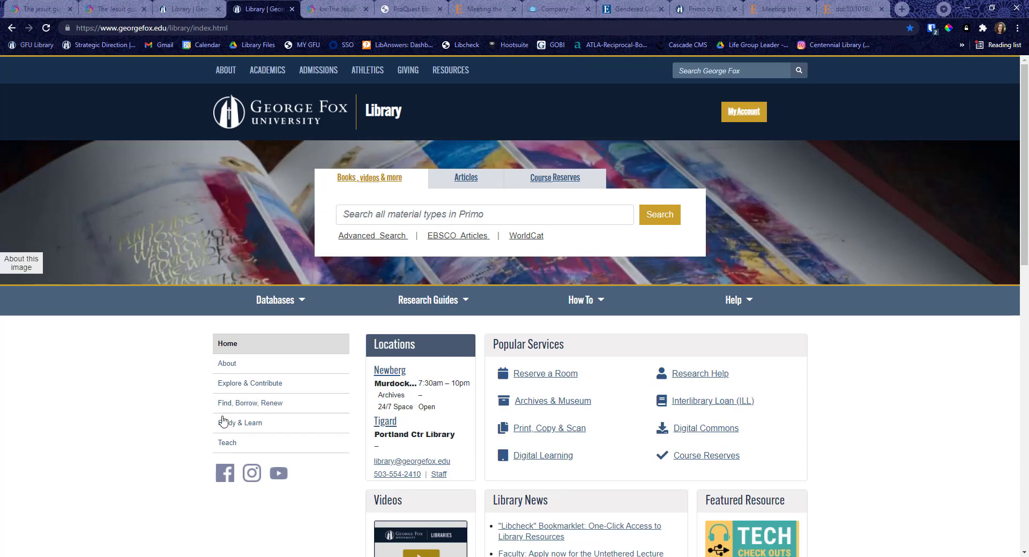
pyautogui.click(244, 410)
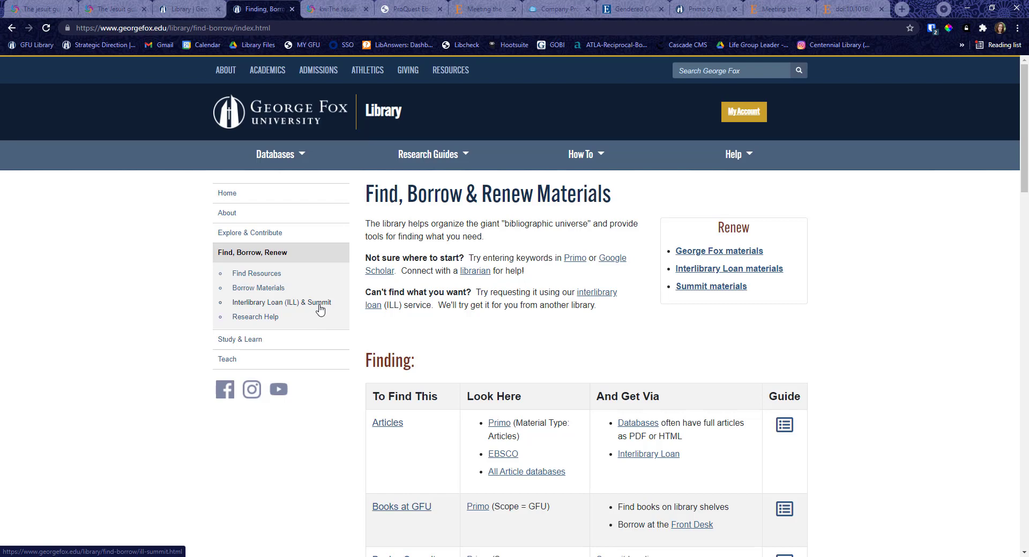
pyautogui.scroll(-8, 651, 359)
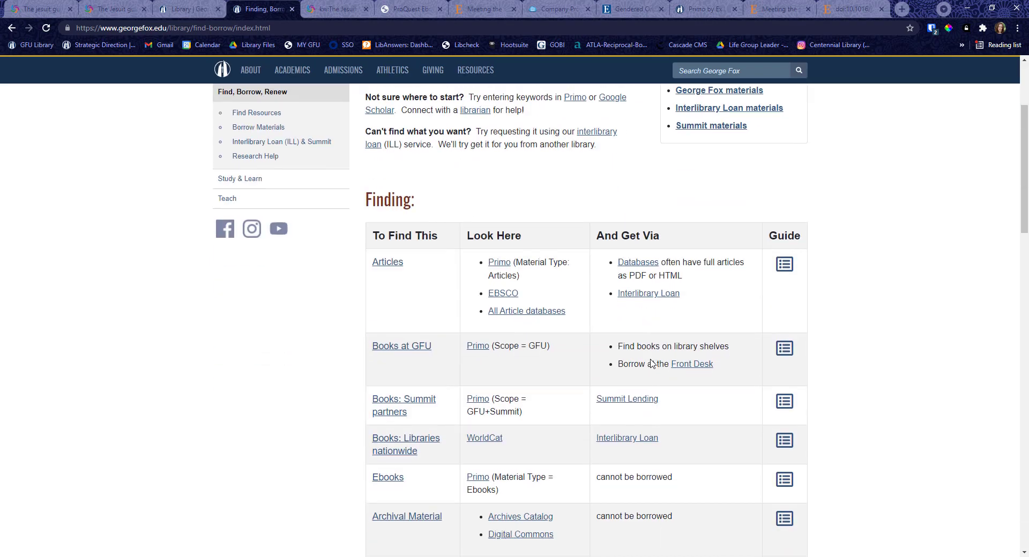
pyautogui.scroll(9, 651, 358)
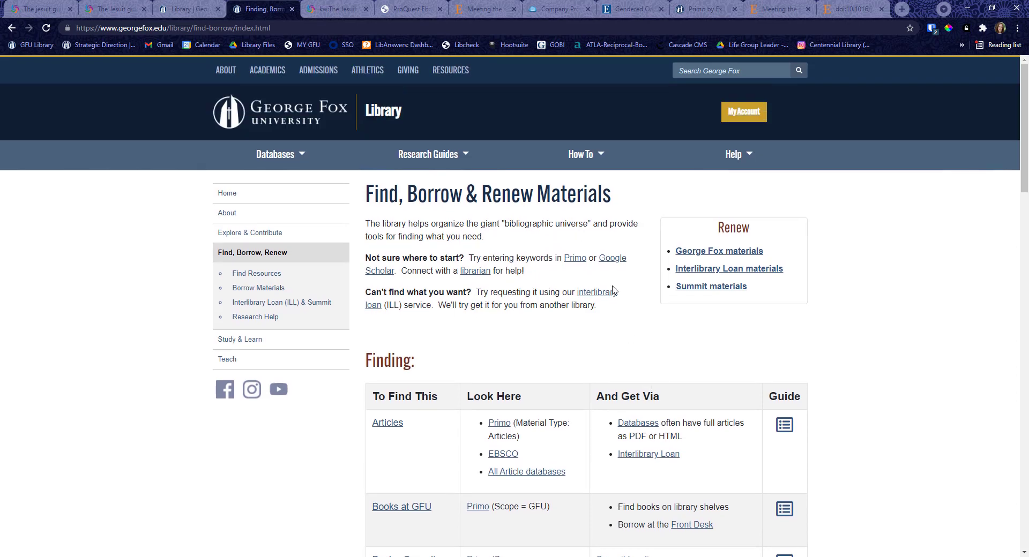
pyautogui.hotkey('alt', 'Tab')
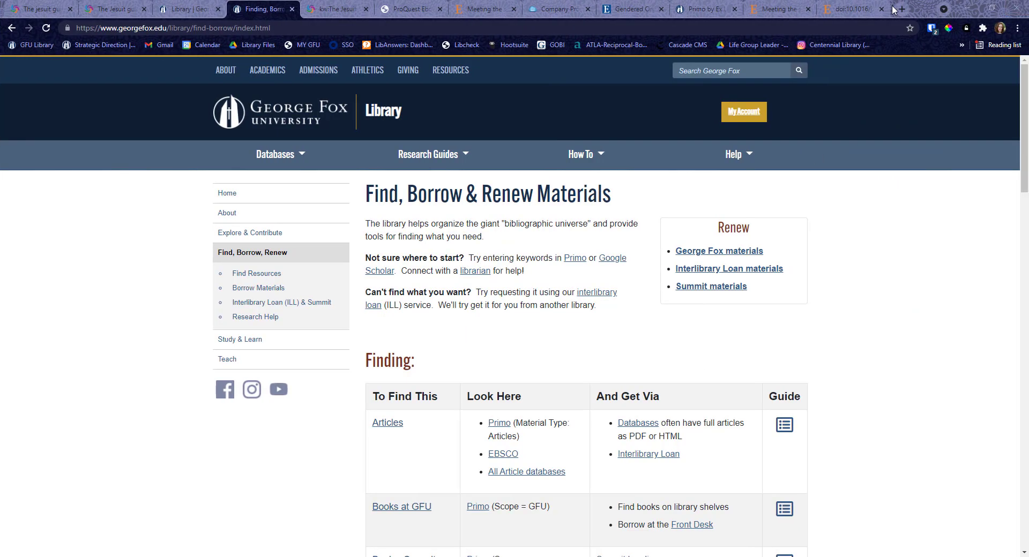
# Open Google Scholar at scholar.google.com in a new browser tab.
pyautogui.click(896, 11)
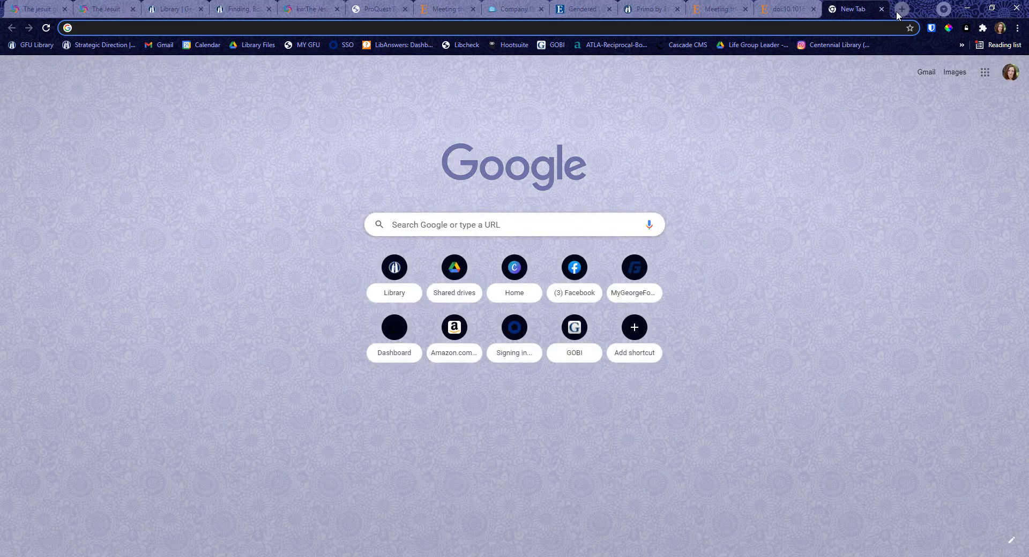
pyautogui.write('scholar')
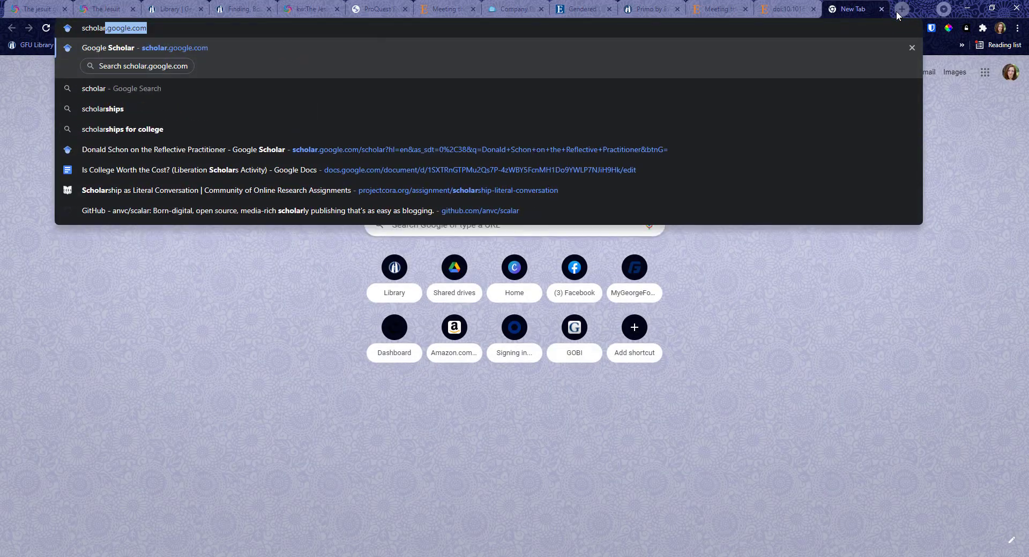
pyautogui.write('.googlec')
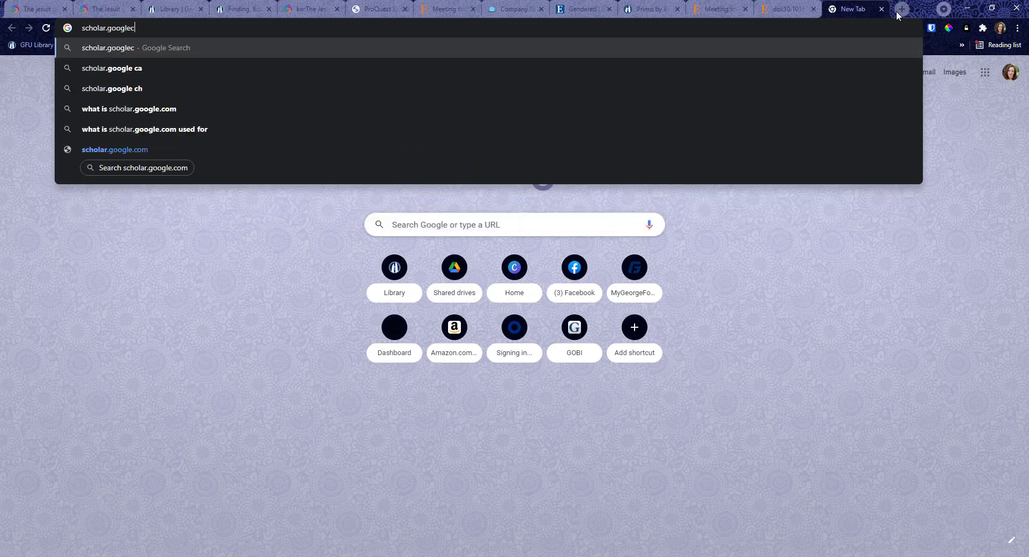
pyautogui.press('BackSpace')
pyautogui.write('.c')
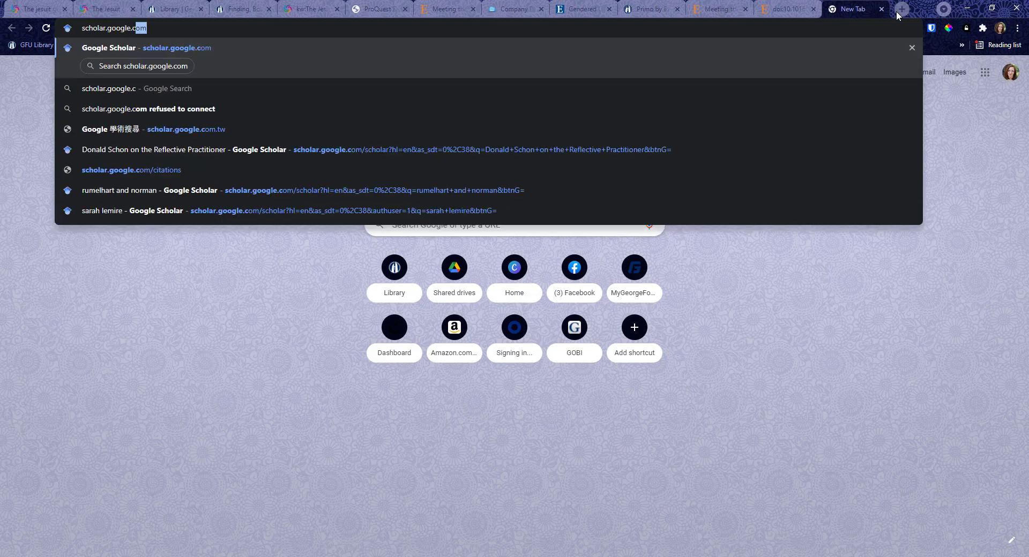
pyautogui.press('Return')
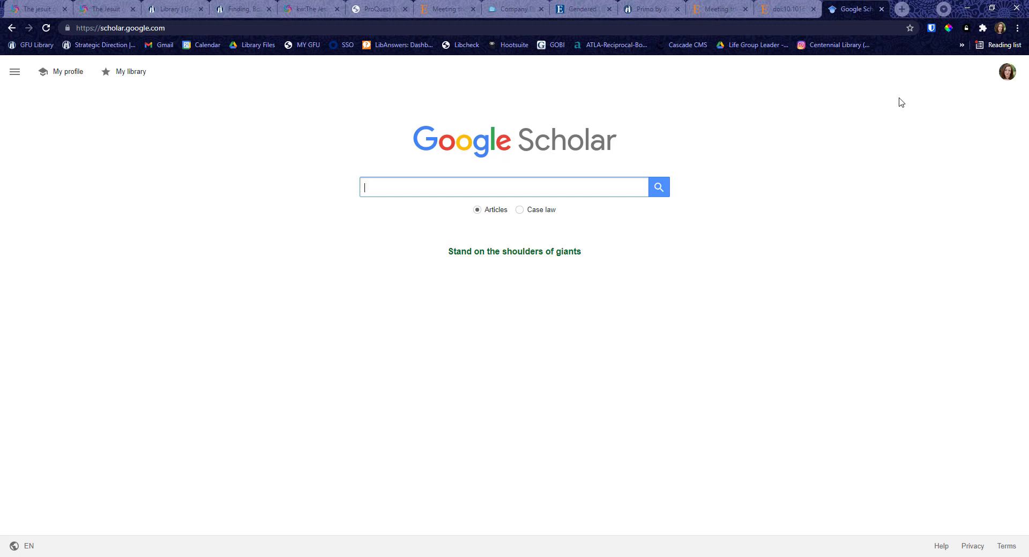
# Disable the George Fox University library link in the Google Scholar settings and save the change.
pyautogui.click(14, 74)
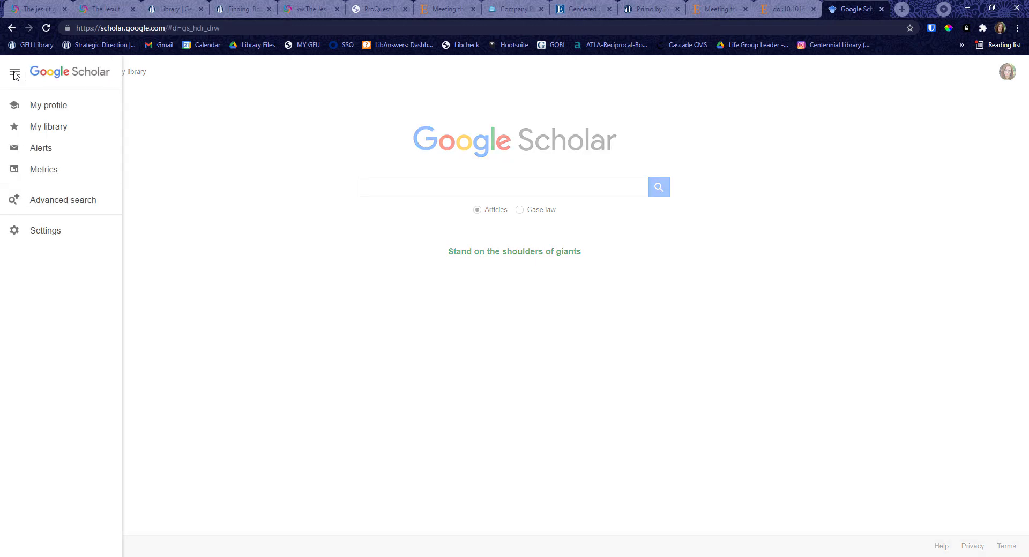
pyautogui.click(27, 236)
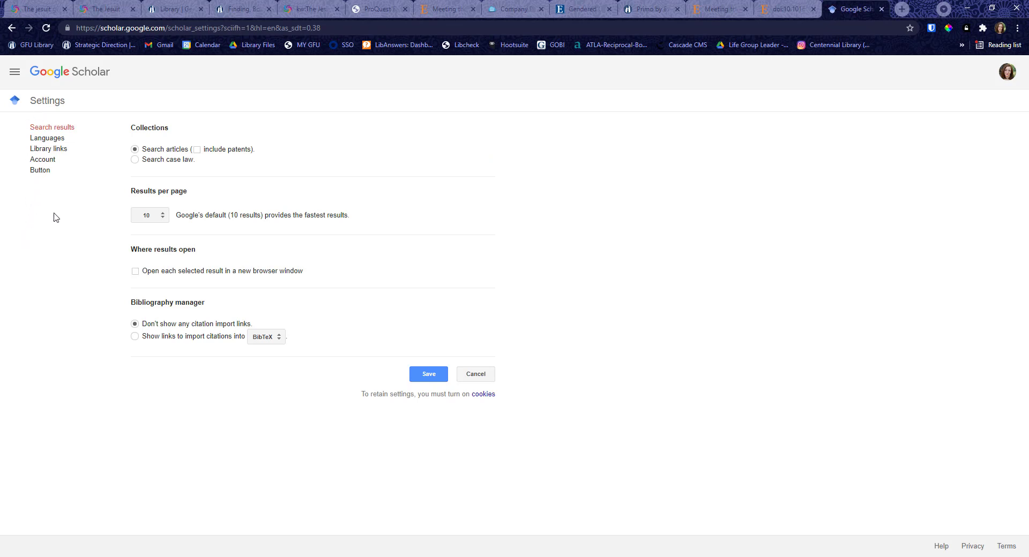
pyautogui.click(63, 153)
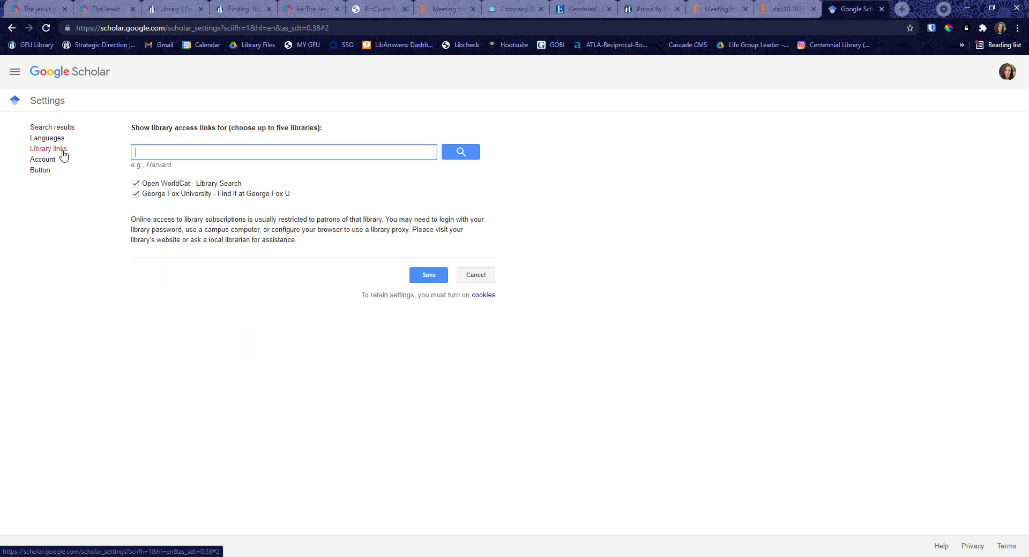
pyautogui.click(135, 194)
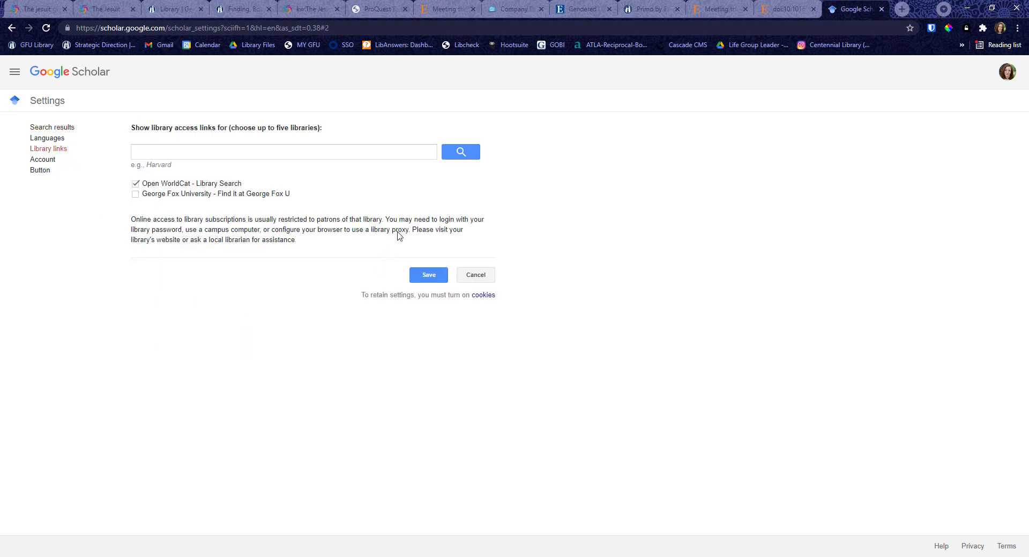
pyautogui.click(431, 275)
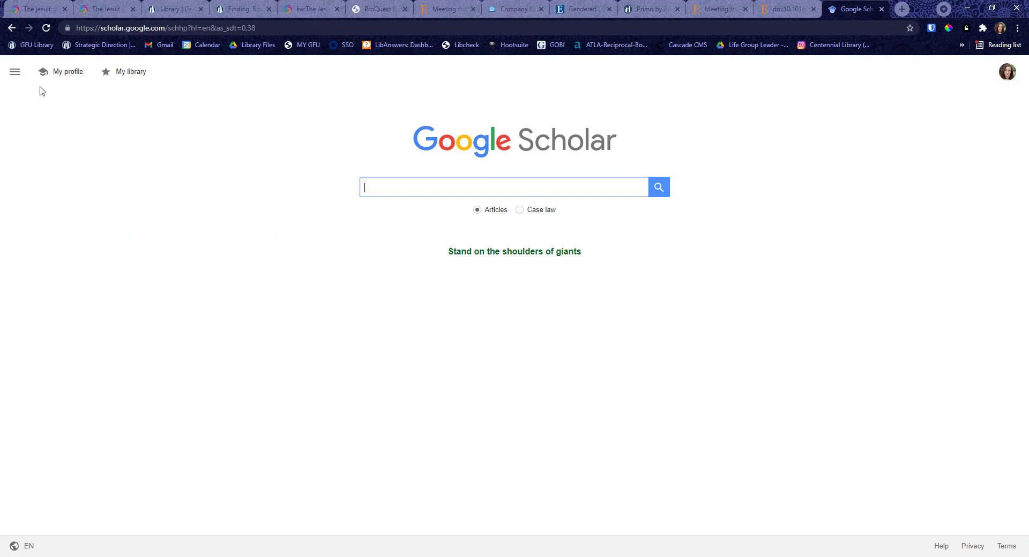
# Find "george fox" in the Scholar library links settings, enable "George Fox University - Find it at George Fox U", and save.
pyautogui.click(14, 71)
pyautogui.click(30, 234)
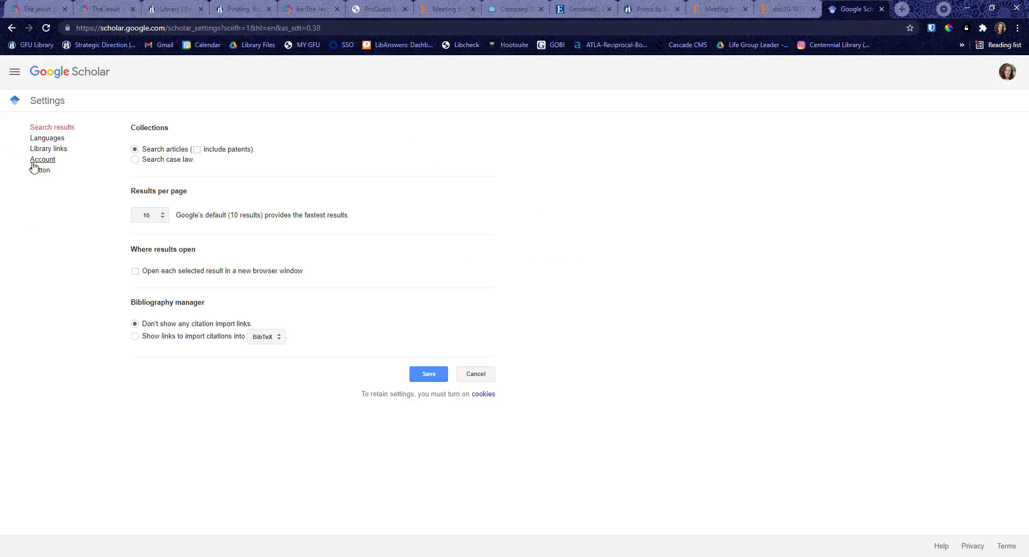
pyautogui.click(47, 149)
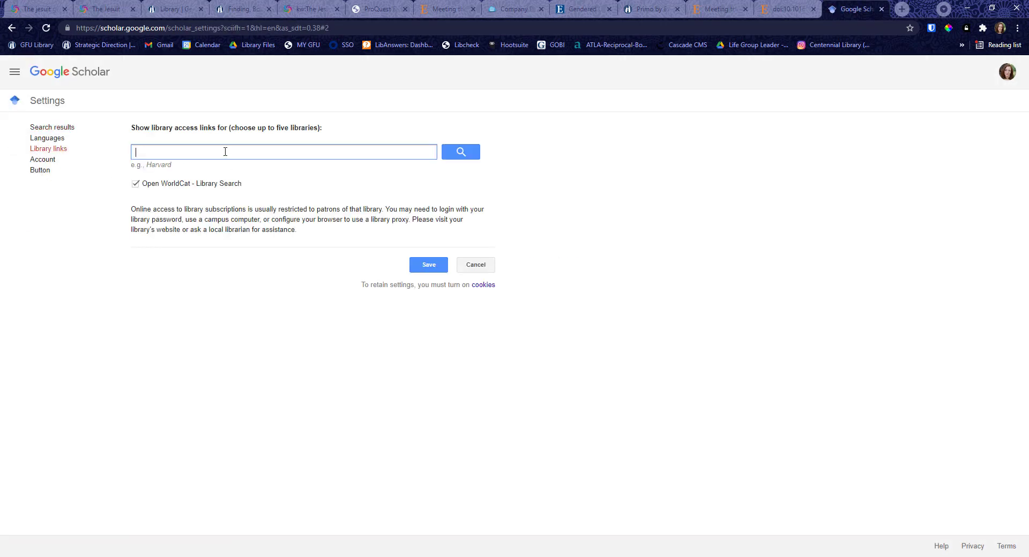
pyautogui.write('george fox')
pyautogui.press('Return')
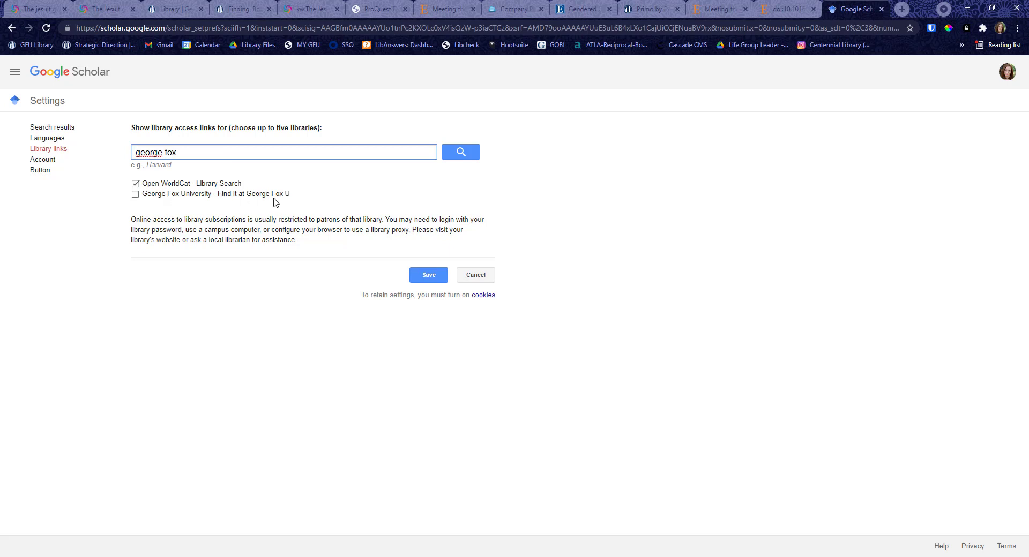
pyautogui.click(136, 195)
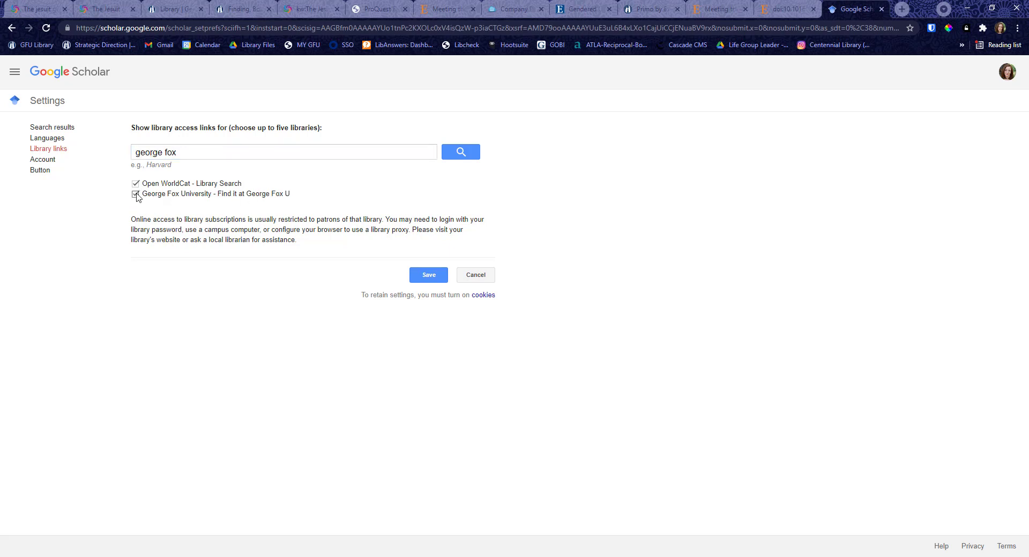
pyautogui.click(416, 278)
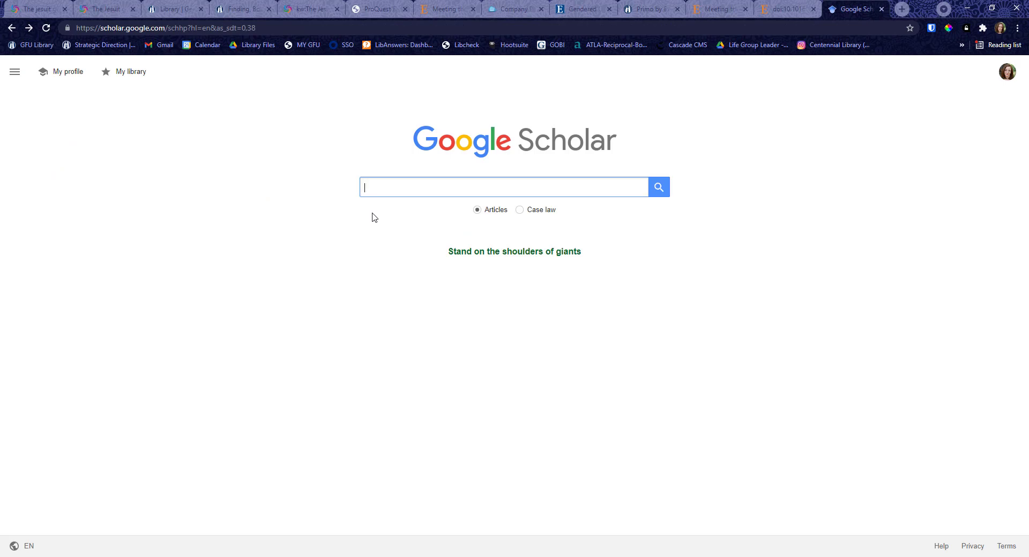
# Search Google Scholar for "impressionism".
pyautogui.write('impressionis')
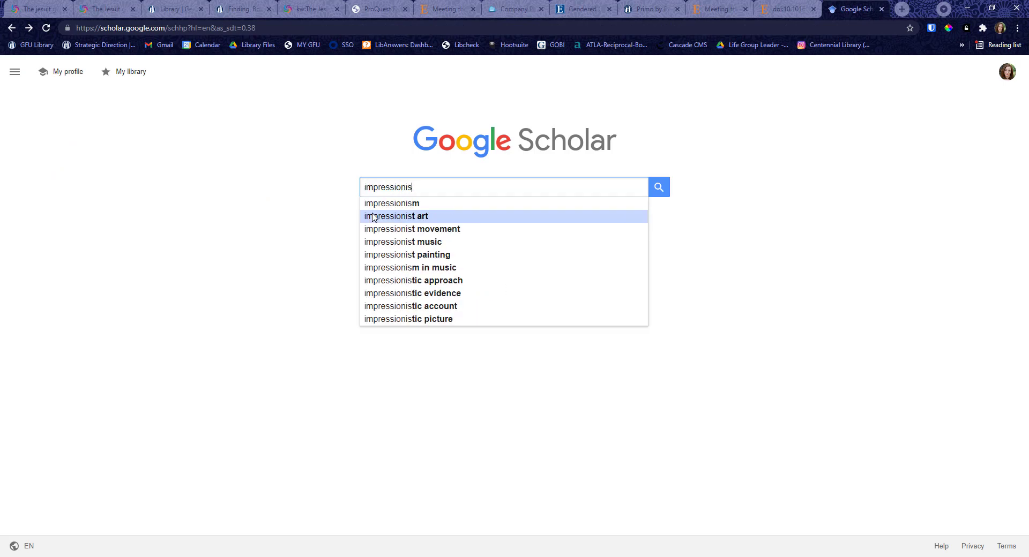
pyautogui.write('m')
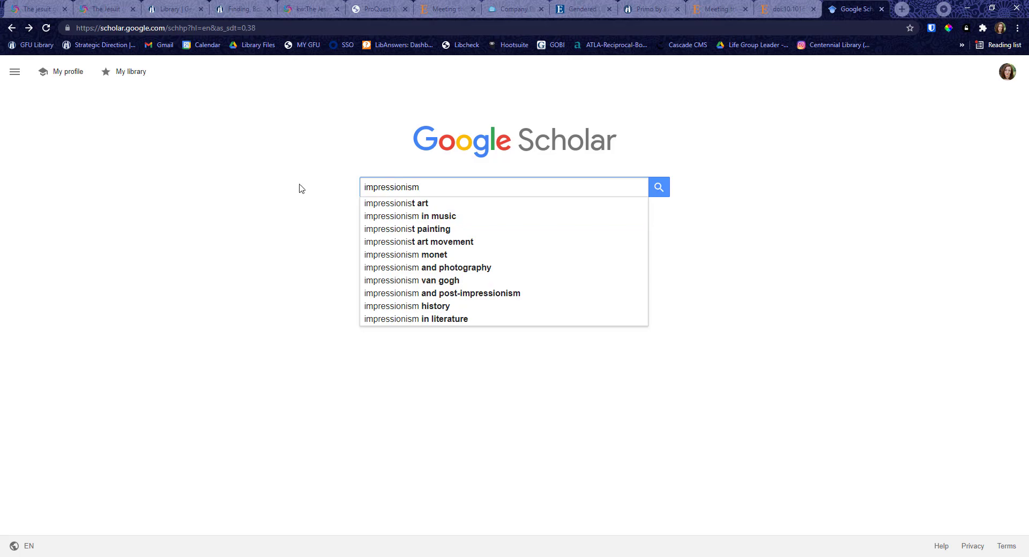
pyautogui.click(659, 187)
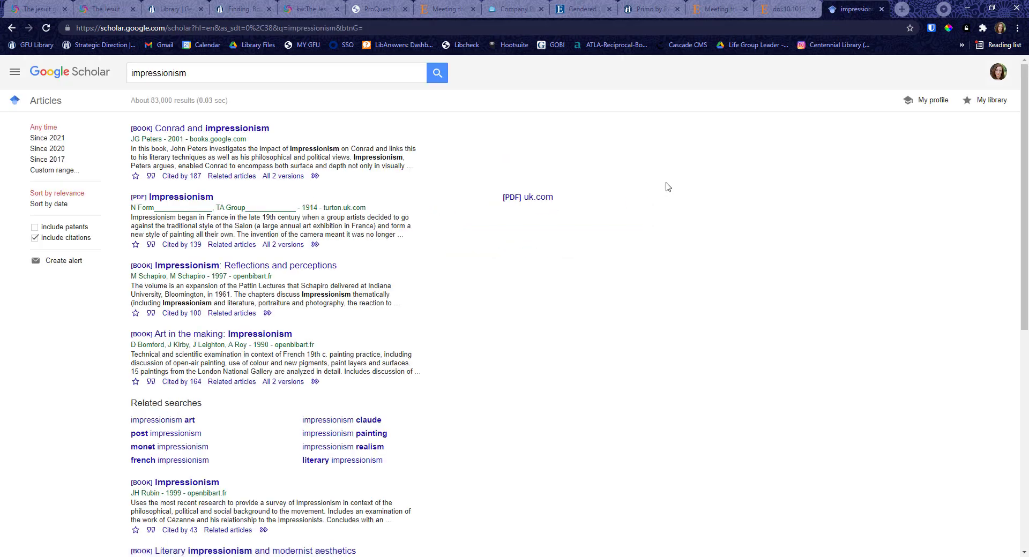
# Open the EBSCOhost PDF of "Defining the short story: impressionism and form" through its Find it at George Fox U link, and return to the slides.
pyautogui.scroll(-8, 667, 187)
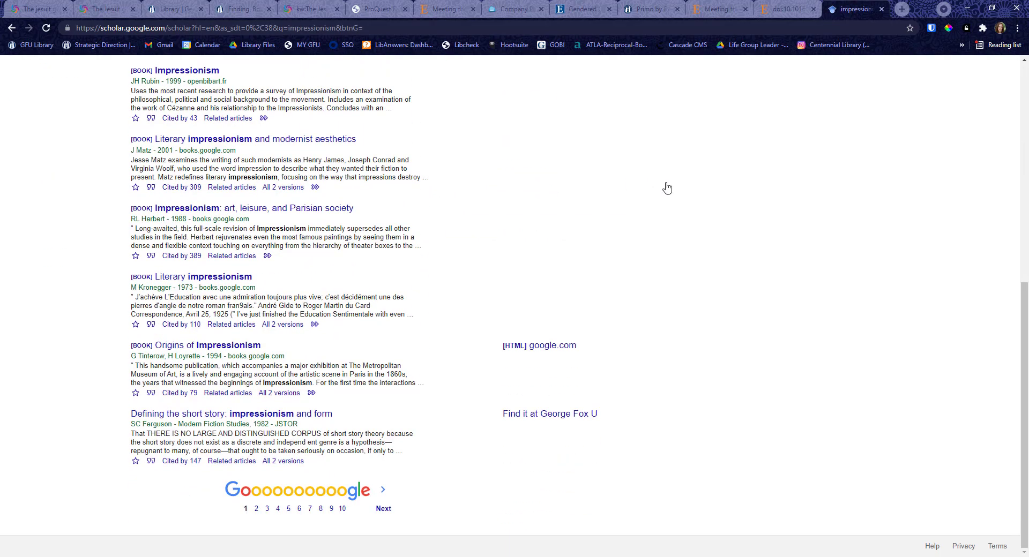
pyautogui.scroll(7, 411, 228)
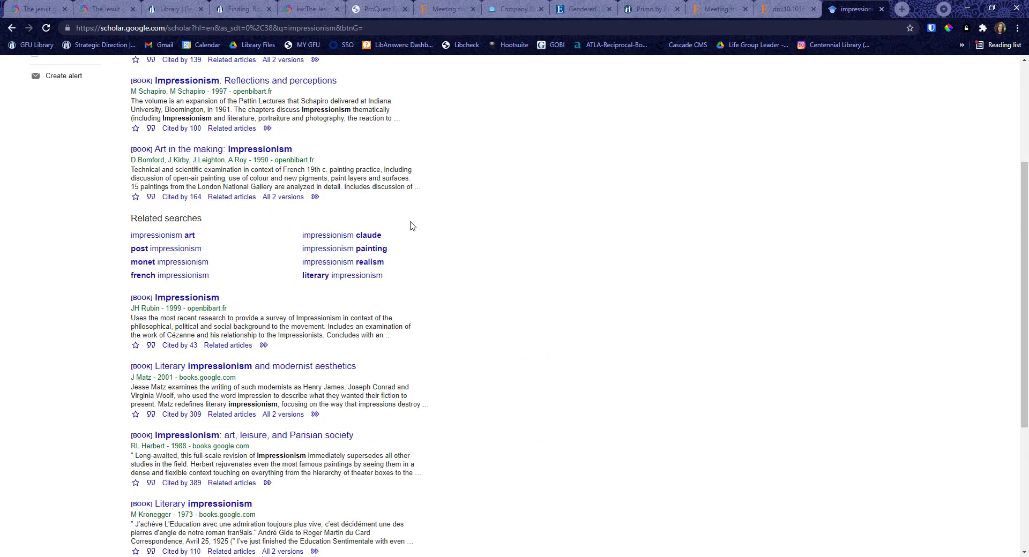
pyautogui.scroll(-7, 411, 228)
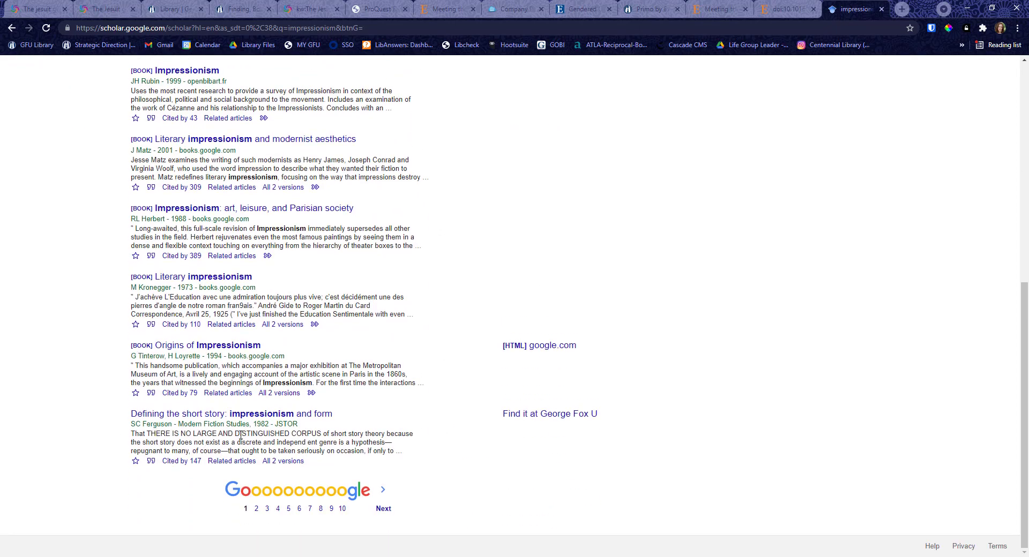
pyautogui.click(563, 422)
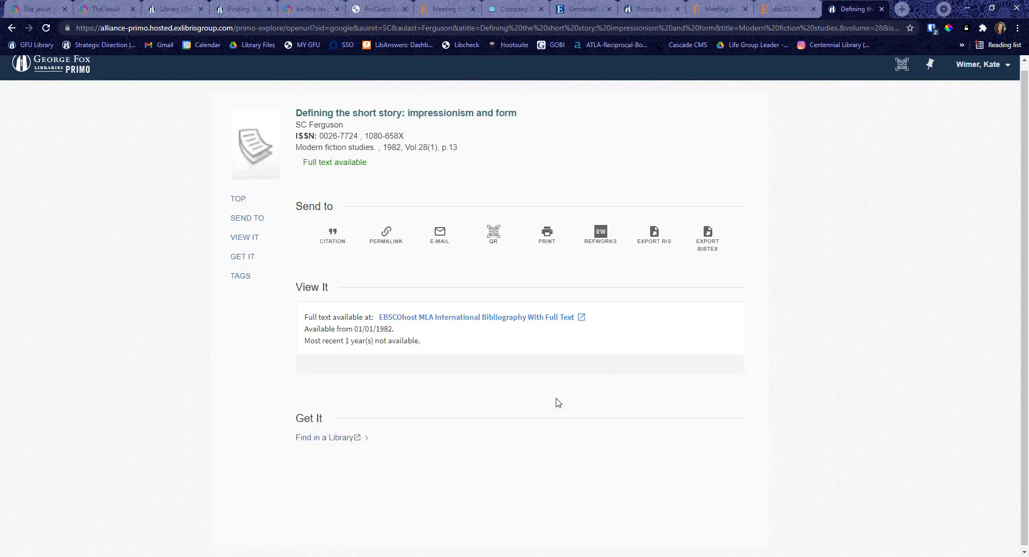
pyautogui.click(427, 318)
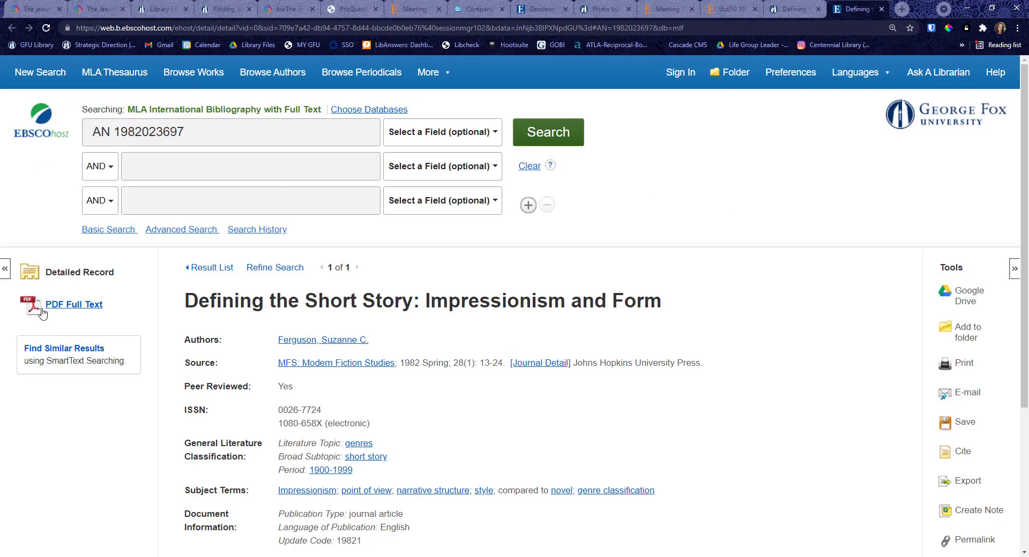
pyautogui.click(48, 312)
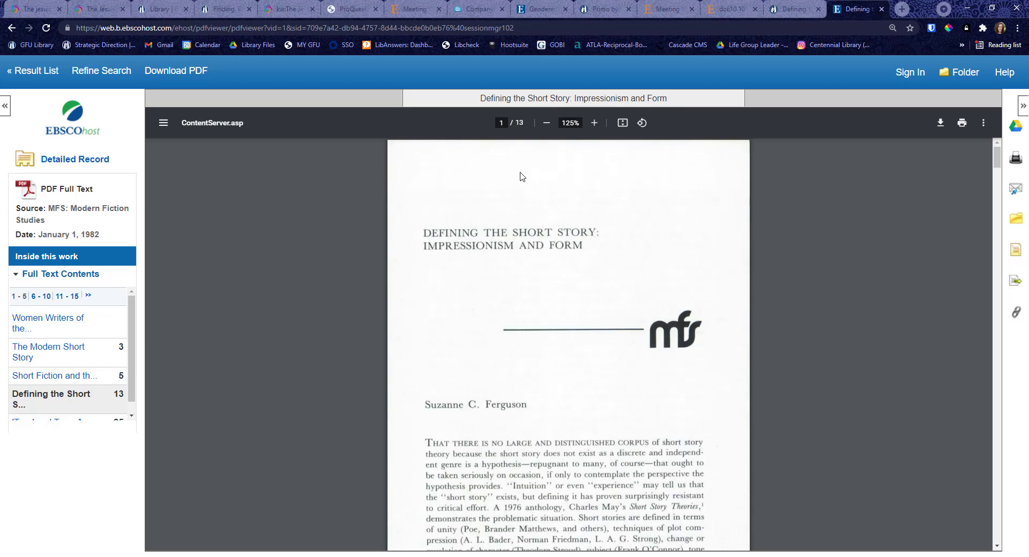
pyautogui.press('ctrl+super+Left')
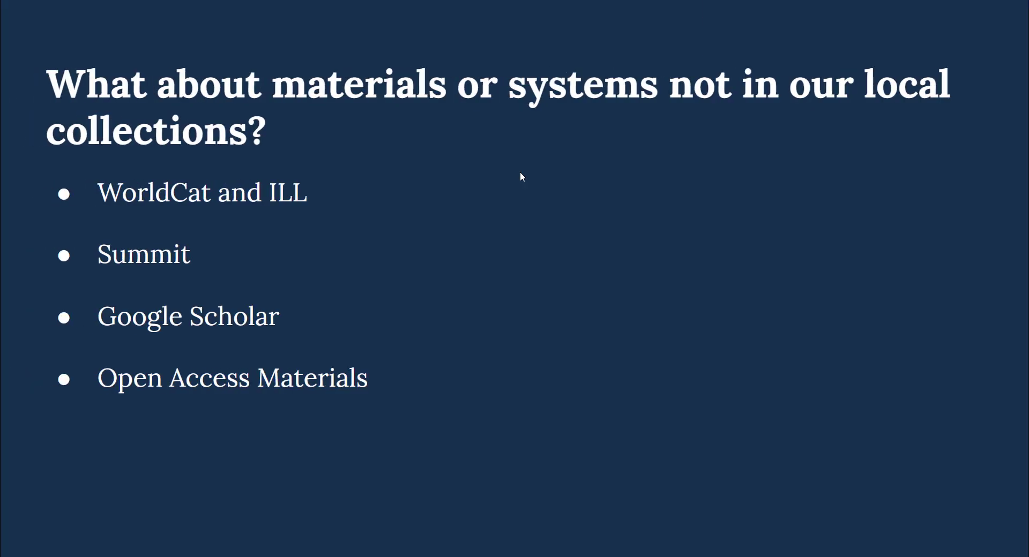